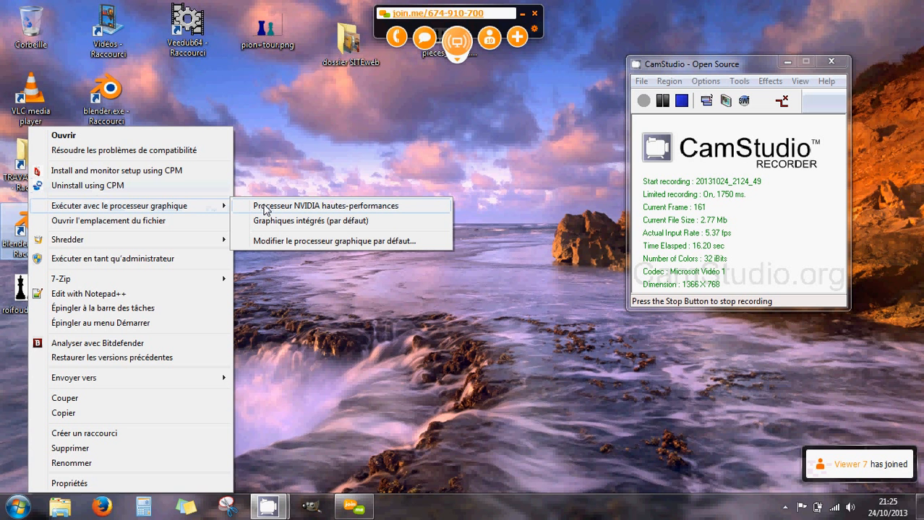
# - Launch Blender 2.69 with the high-performance NVIDIA processor and dismiss its splash screen
pyautogui.click(268, 206)
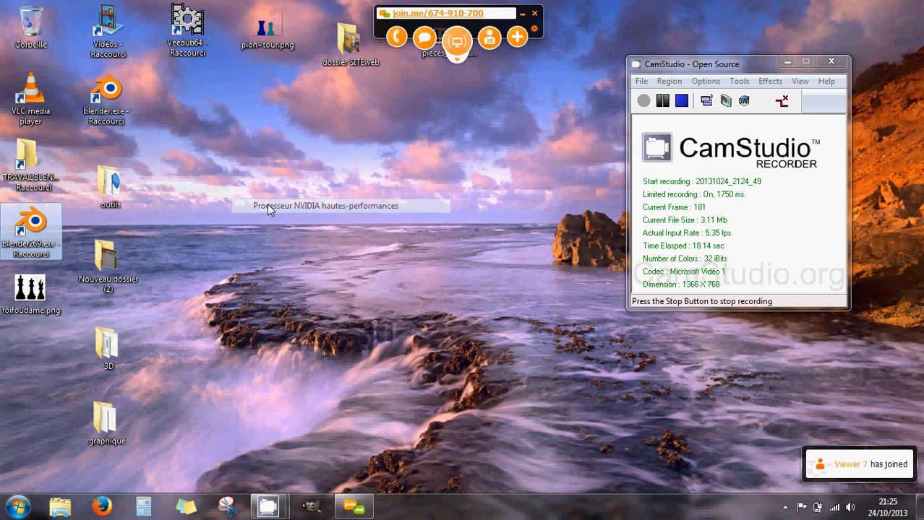
pyautogui.click(192, 217)
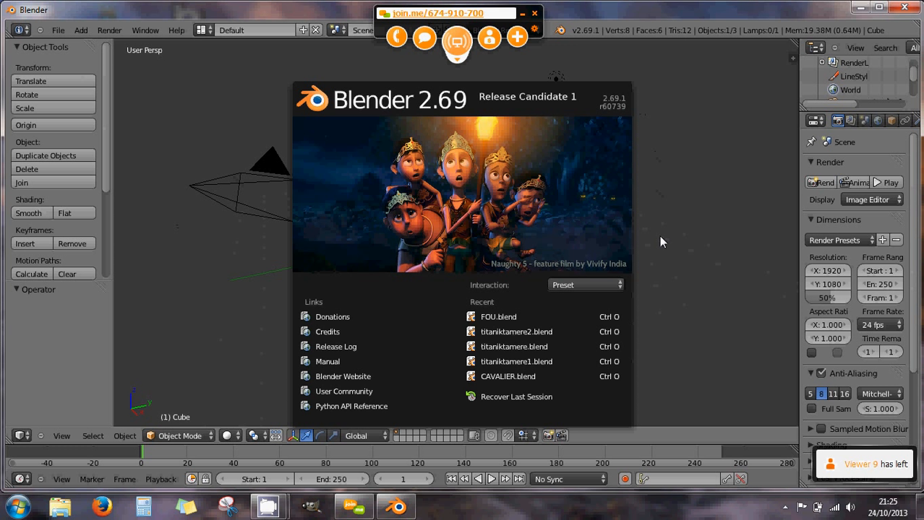
pyautogui.click(663, 263)
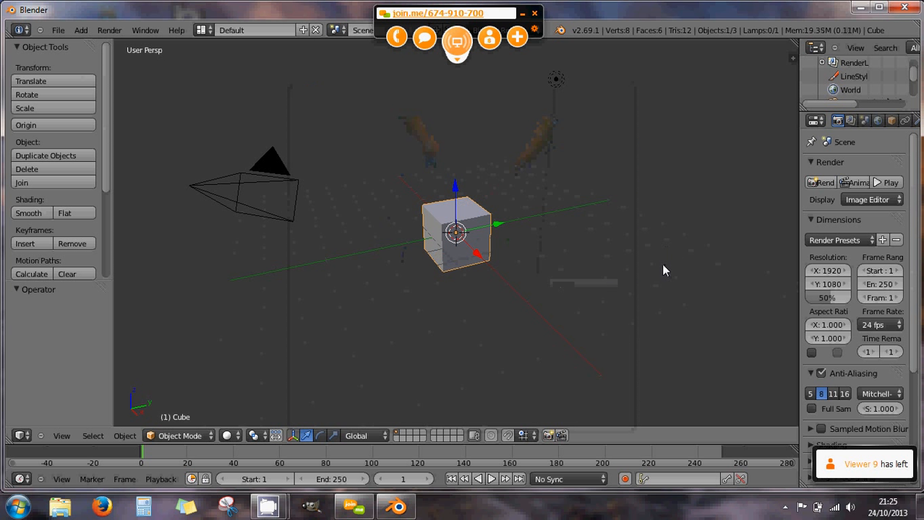
# - Widen the properties editor until all of its category icons and full option labels fit
pyautogui.scroll(4, 495, 233)
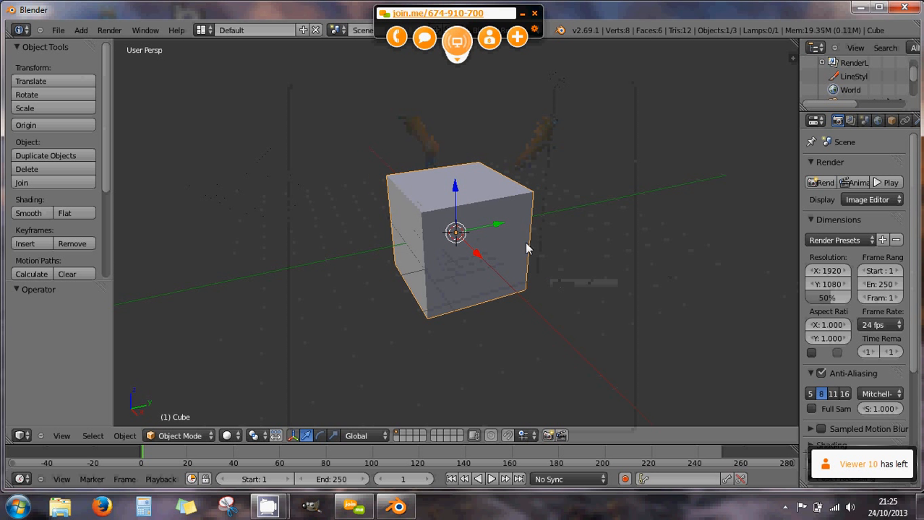
pyautogui.scroll(-3, 526, 249)
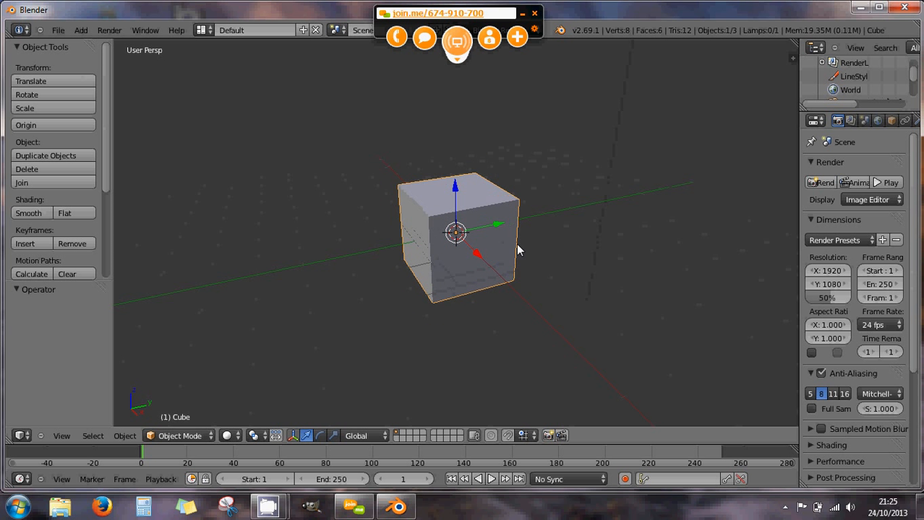
pyautogui.scroll(2, 517, 246)
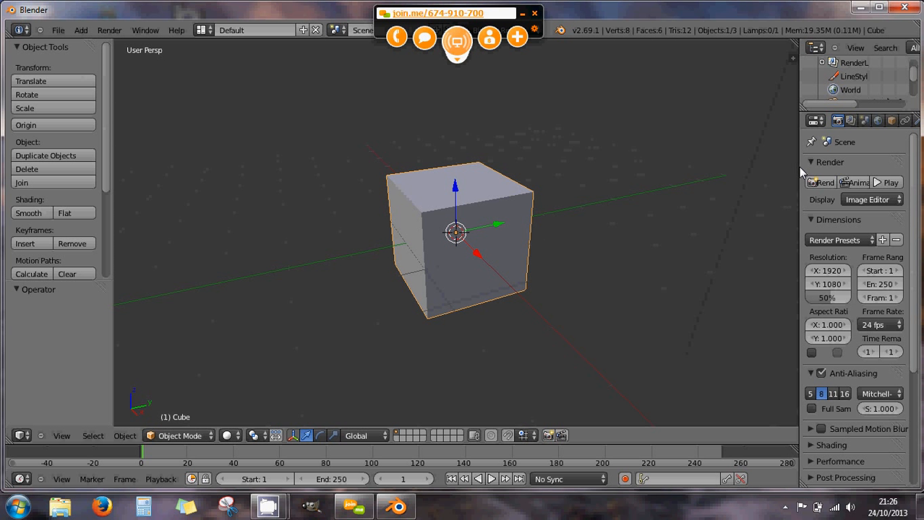
pyautogui.moveTo(798, 167); pyautogui.dragTo(706, 164)
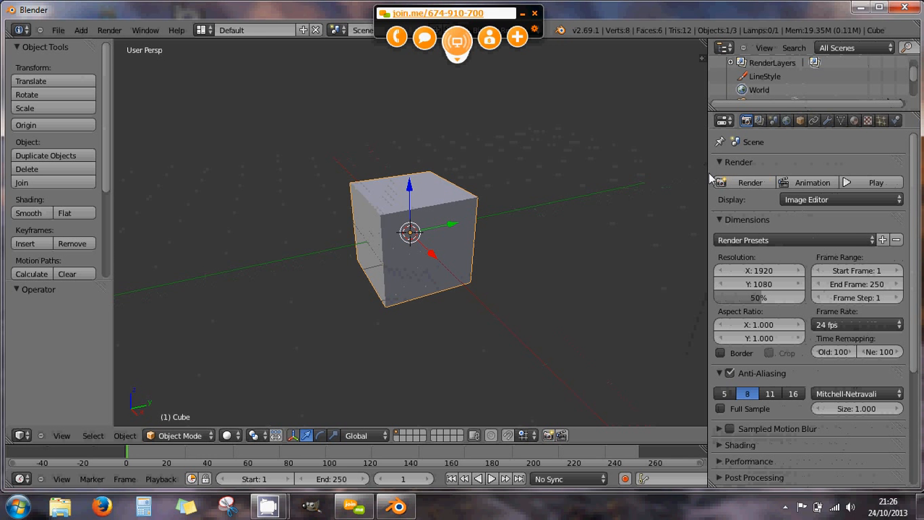
pyautogui.moveTo(707, 173); pyautogui.dragTo(684, 163)
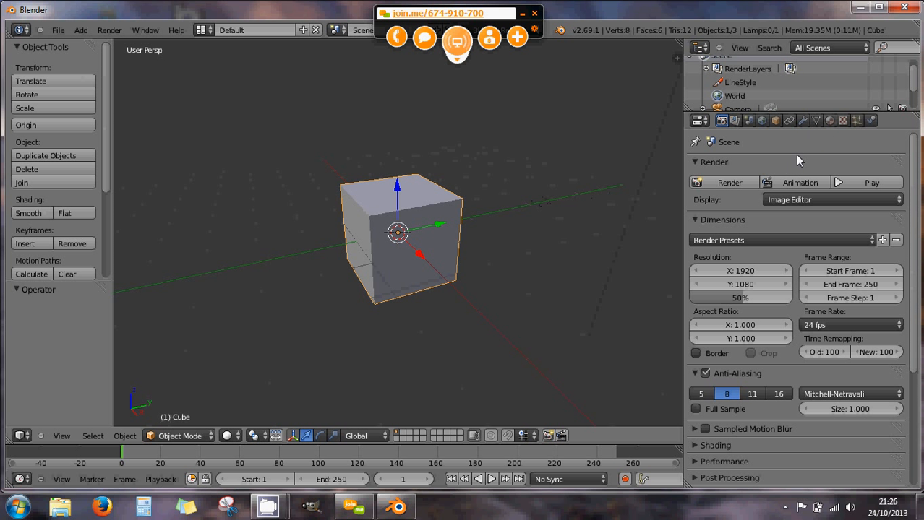
# - Add a Subdivision Surface modifier to the default cube and set its View subdivisions to 4
pyautogui.click(802, 120)
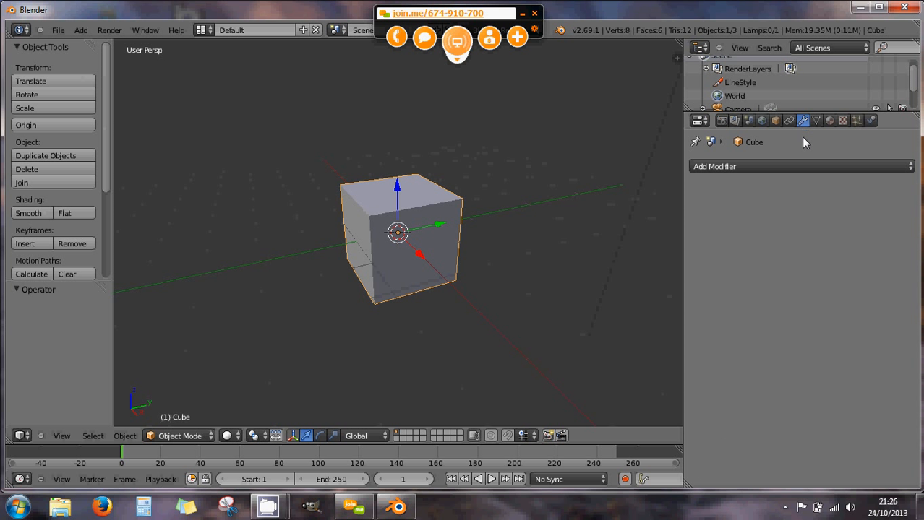
pyautogui.click(711, 168)
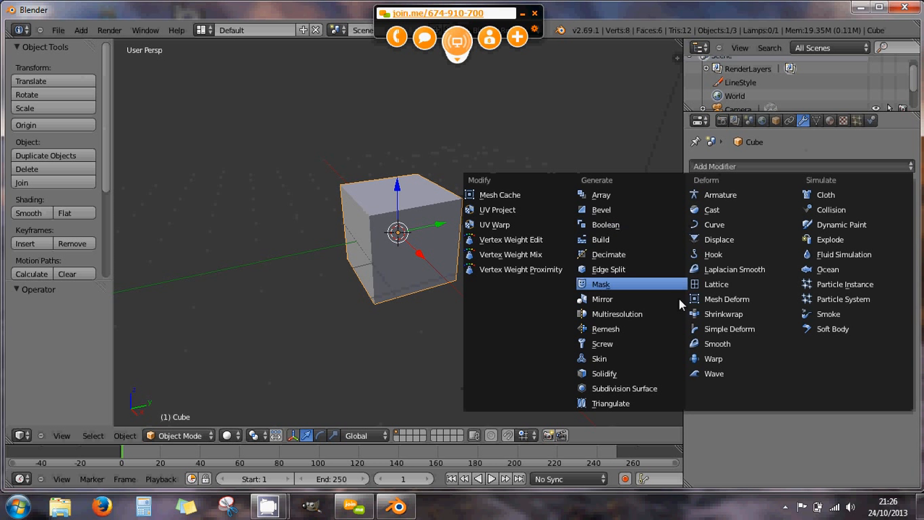
pyautogui.click(647, 387)
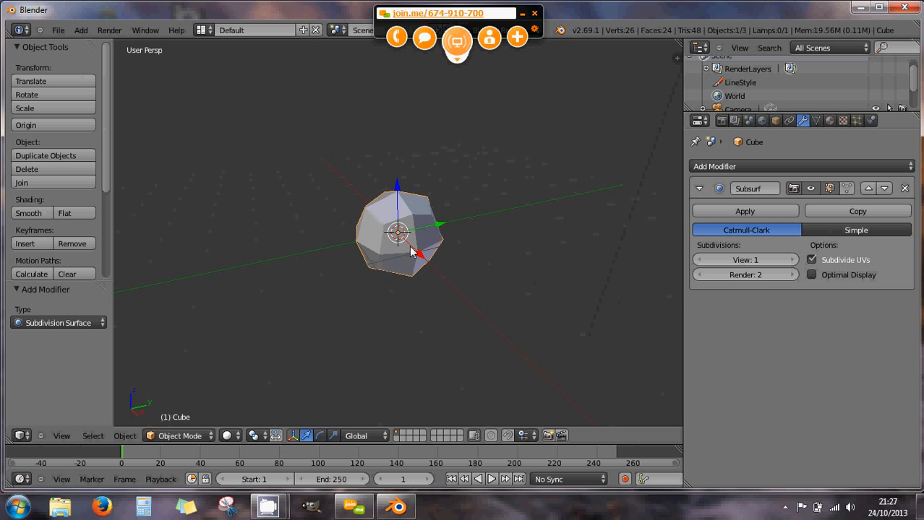
pyautogui.click(522, 15)
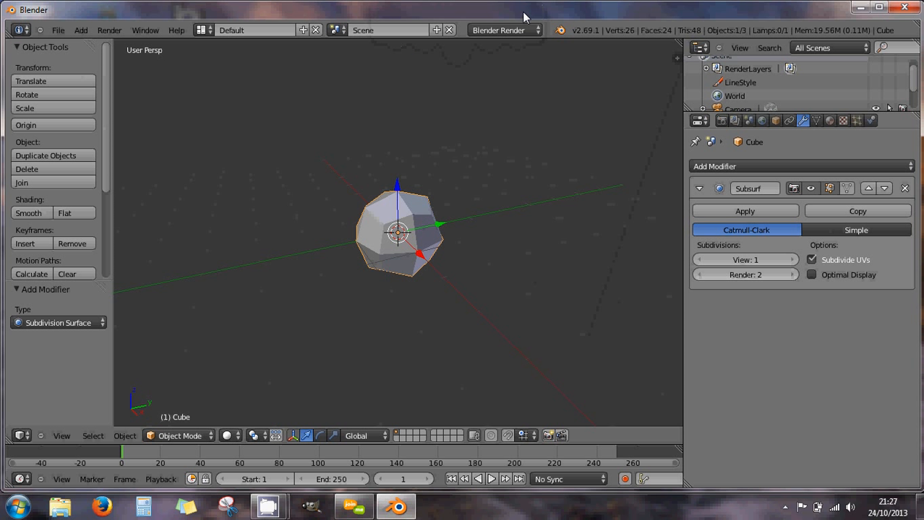
pyautogui.click(793, 260)
pyautogui.click(793, 260)
pyautogui.click(792, 260)
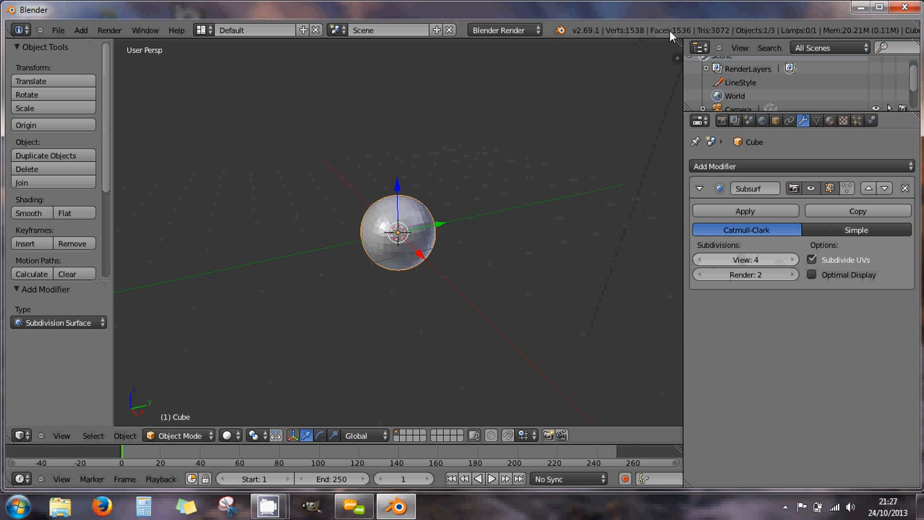
# - Apply the Subsurf modifier to the cube and switch the resulting mesh to Edit Mode
pyautogui.scroll(3, 385, 227)
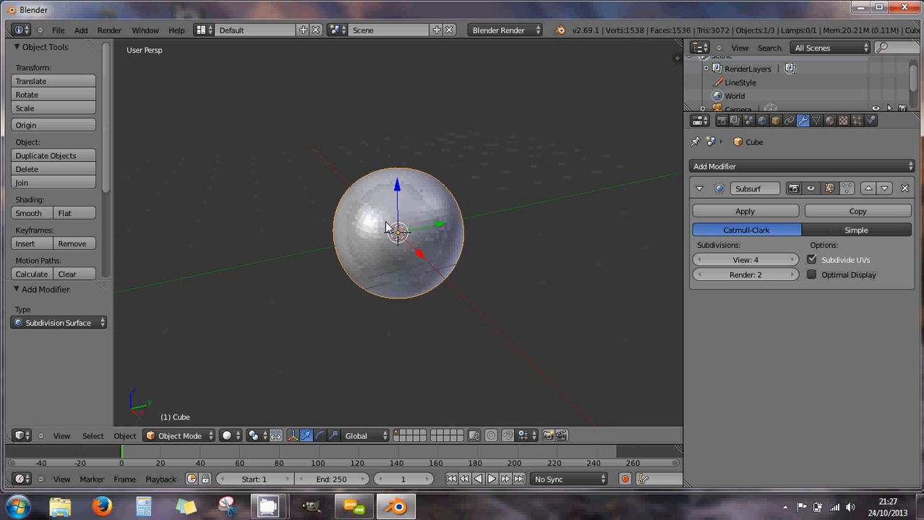
pyautogui.scroll(3, 385, 228)
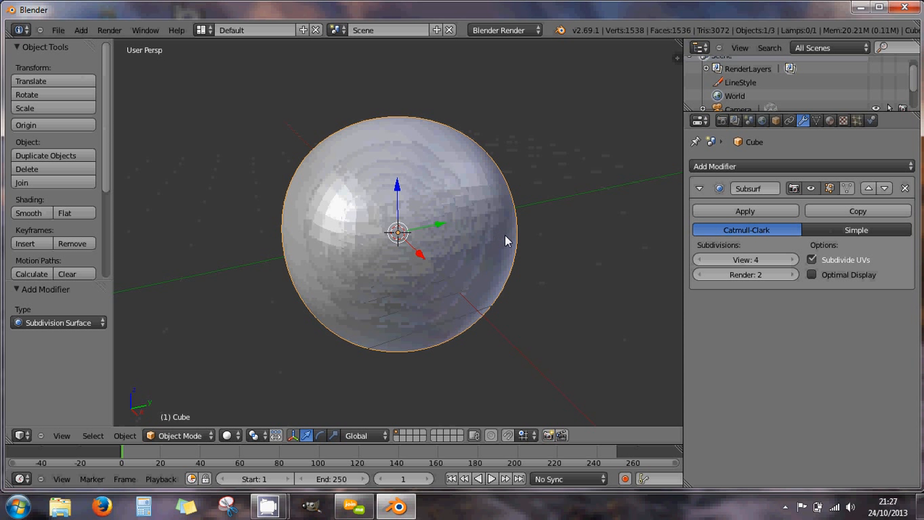
pyautogui.click(767, 211)
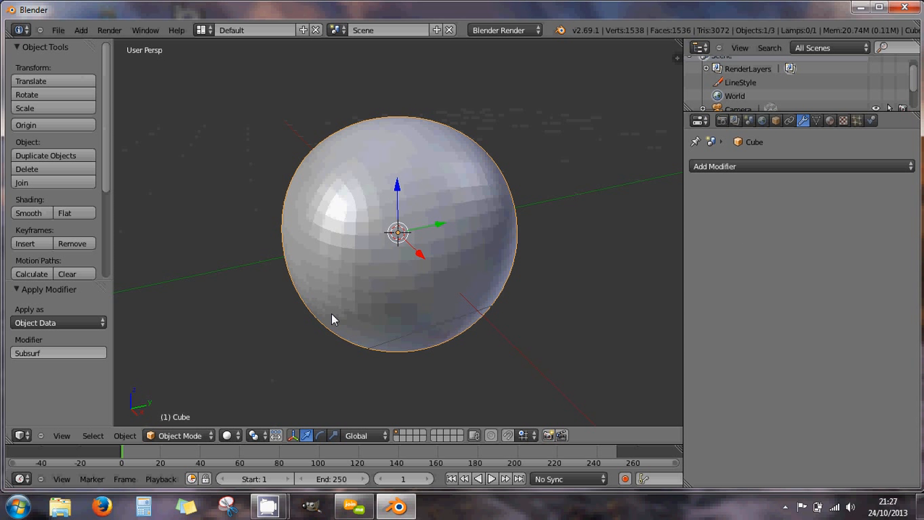
pyautogui.click(180, 435)
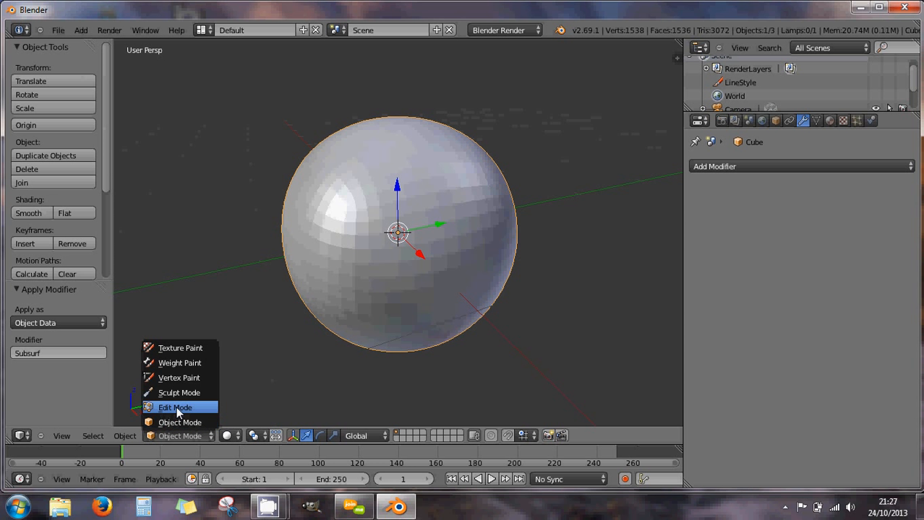
pyautogui.click(177, 409)
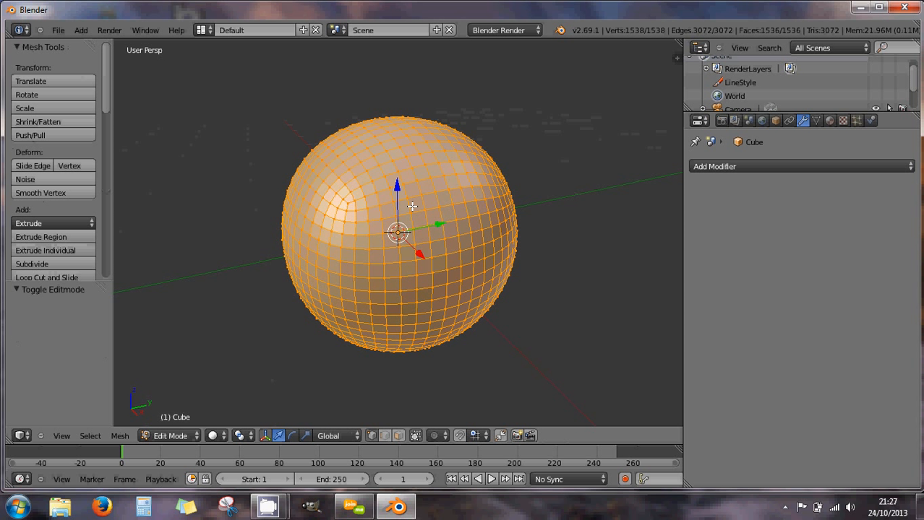
# - Place the 3D cursor just outside the rounded mesh and switch to the front orthographic view
pyautogui.moveTo(405, 172); pyautogui.dragTo(448, 170, button='middle')
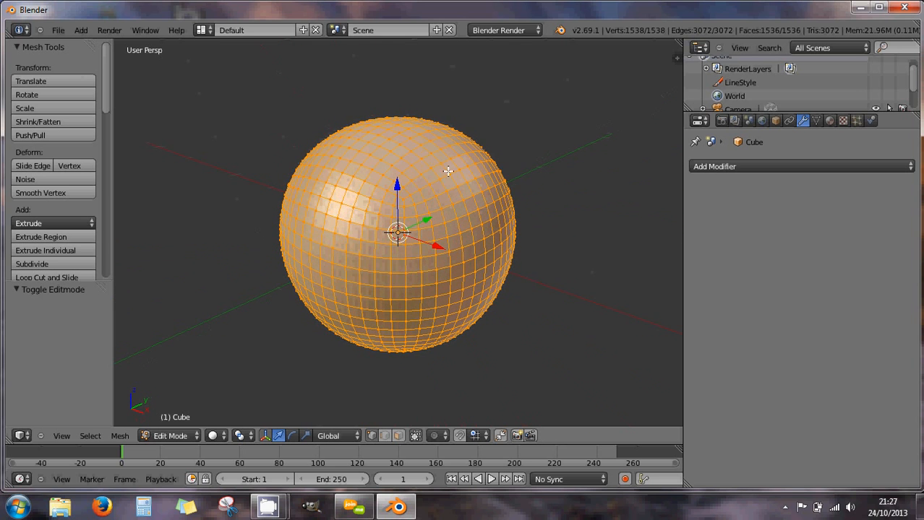
pyautogui.moveTo(390, 125); pyautogui.dragTo(392, 164, button='middle')
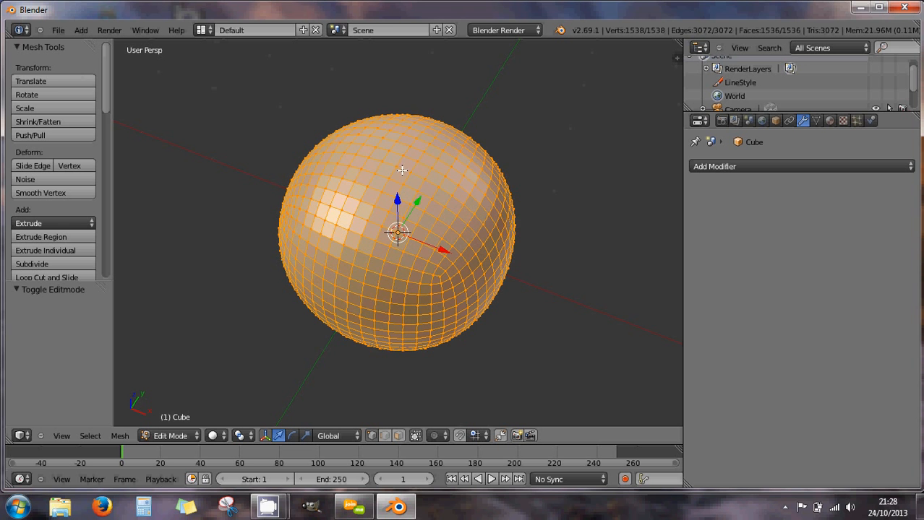
pyautogui.moveTo(393, 185); pyautogui.dragTo(376, 143, button='middle')
pyautogui.moveTo(422, 189); pyautogui.dragTo(337, 200, button='middle')
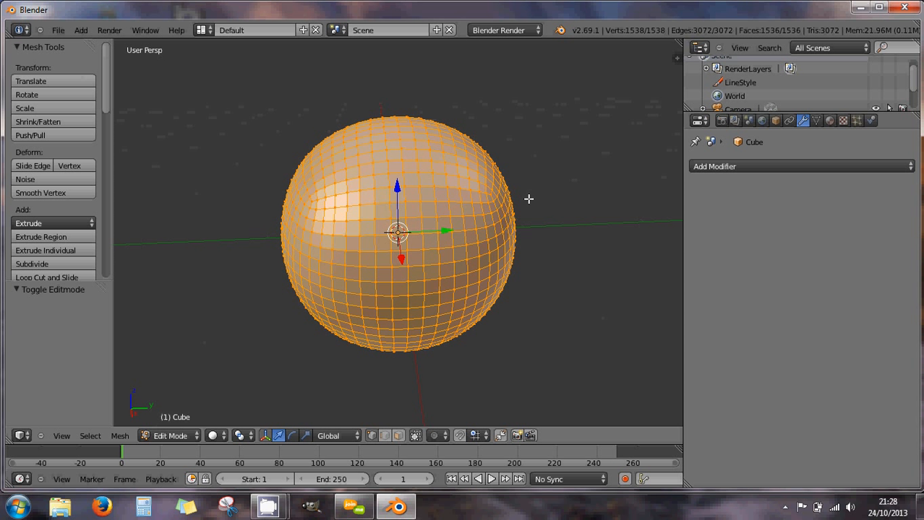
pyautogui.moveTo(525, 206); pyautogui.dragTo(526, 186, button='middle')
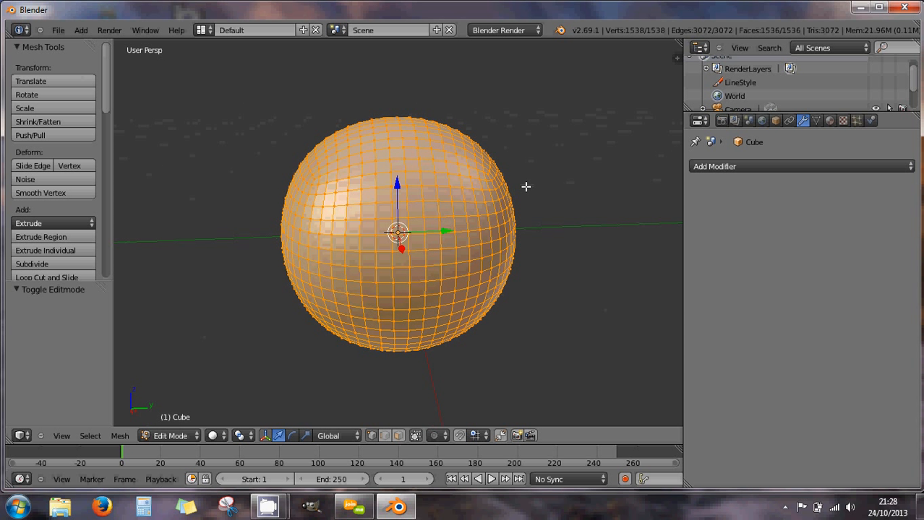
pyautogui.click(530, 186)
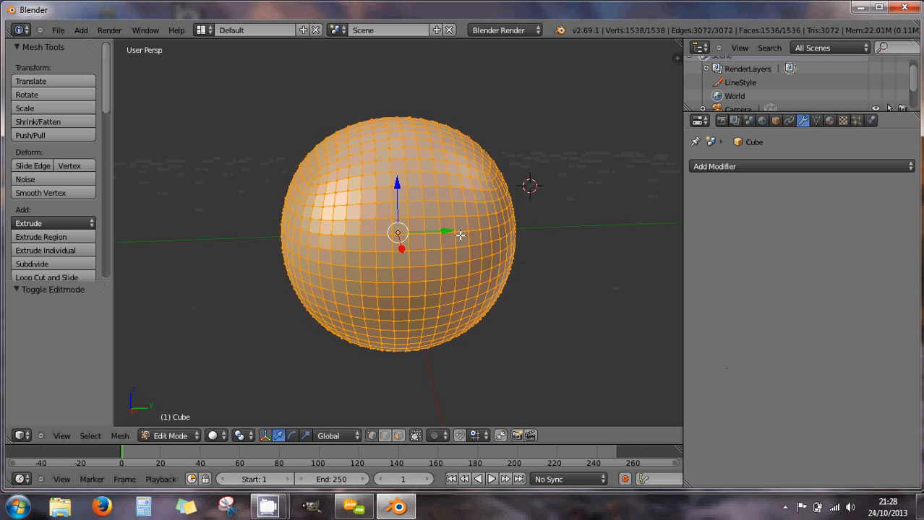
pyautogui.press('KP_1')
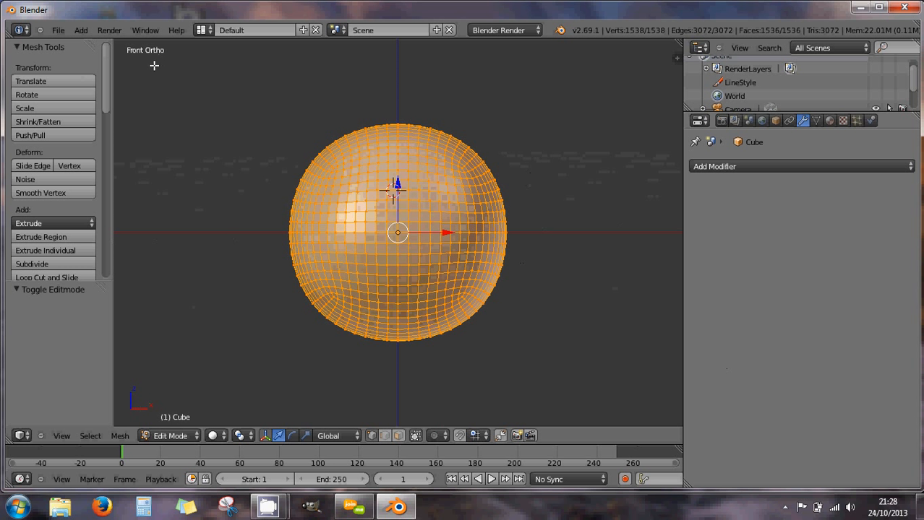
pyautogui.press('KP_5')
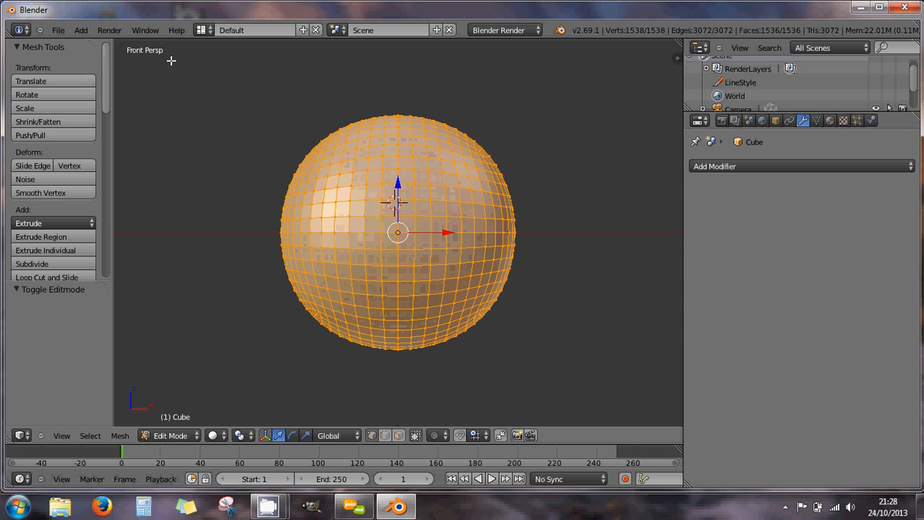
pyautogui.press('KP_5')
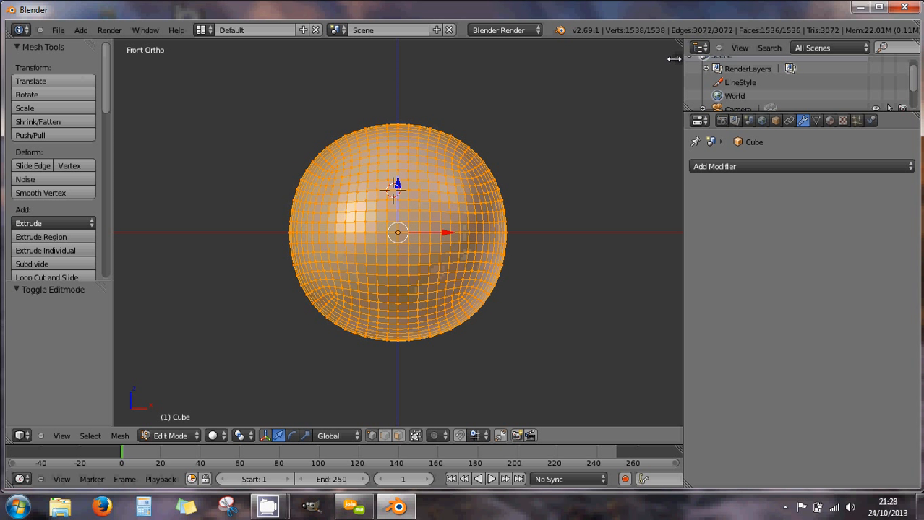
# - Start the Screencast Keys display with its mouse display set to Text, and hide the 3D view's properties sidebar again
pyautogui.press('n')
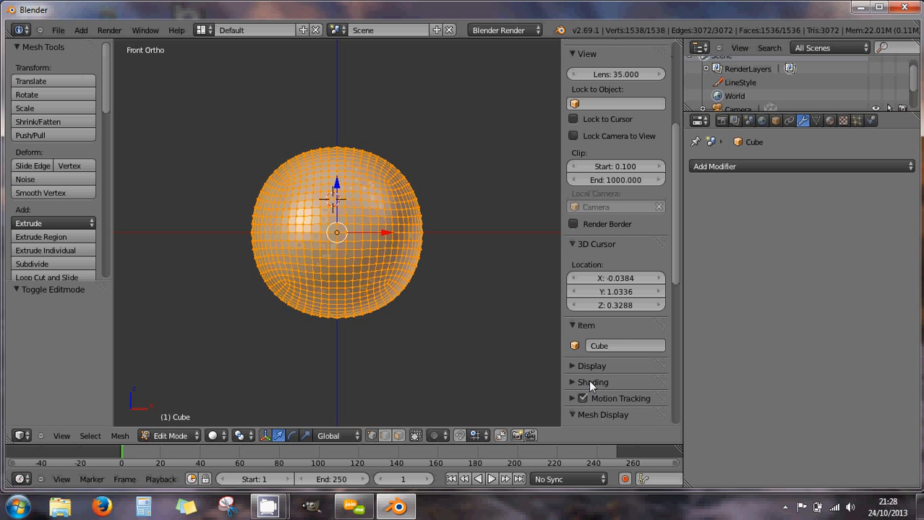
pyautogui.scroll(-6, 588, 380)
pyautogui.scroll(-5, 588, 380)
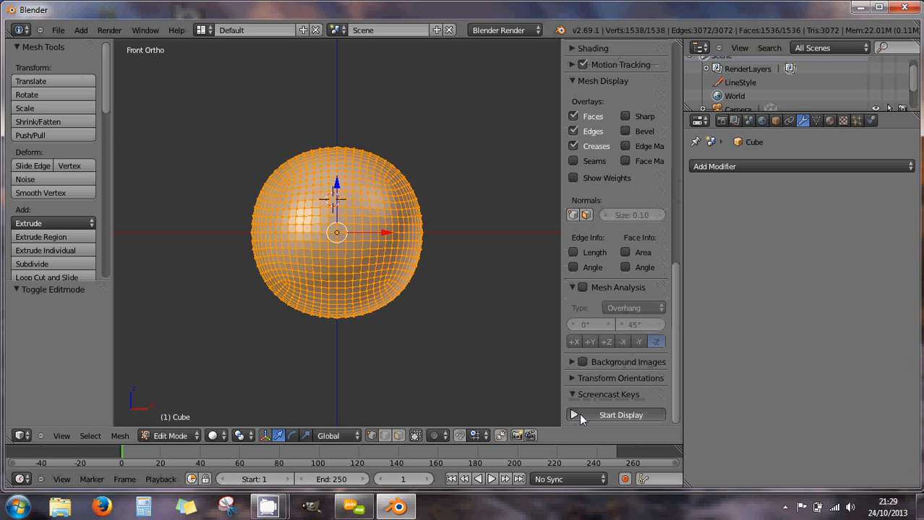
pyautogui.click(579, 413)
pyautogui.scroll(-4, 588, 404)
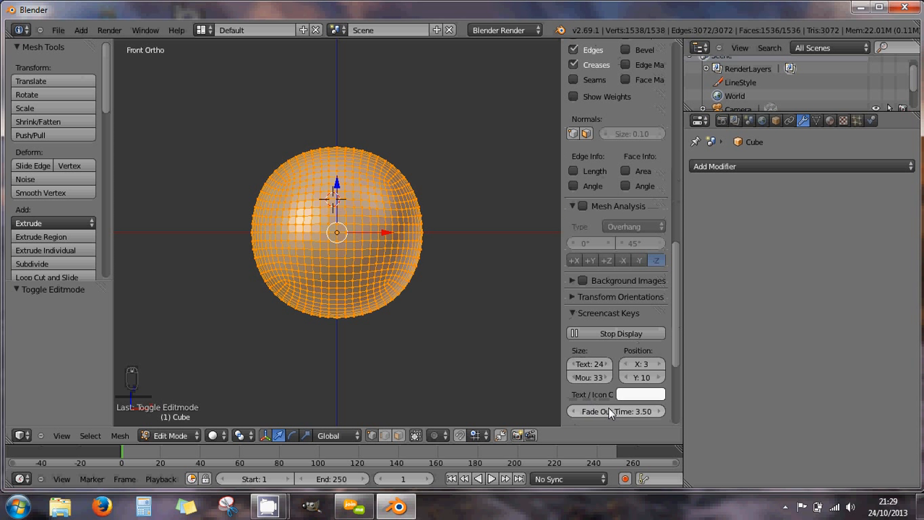
pyautogui.scroll(-3, 606, 406)
pyautogui.click(613, 381)
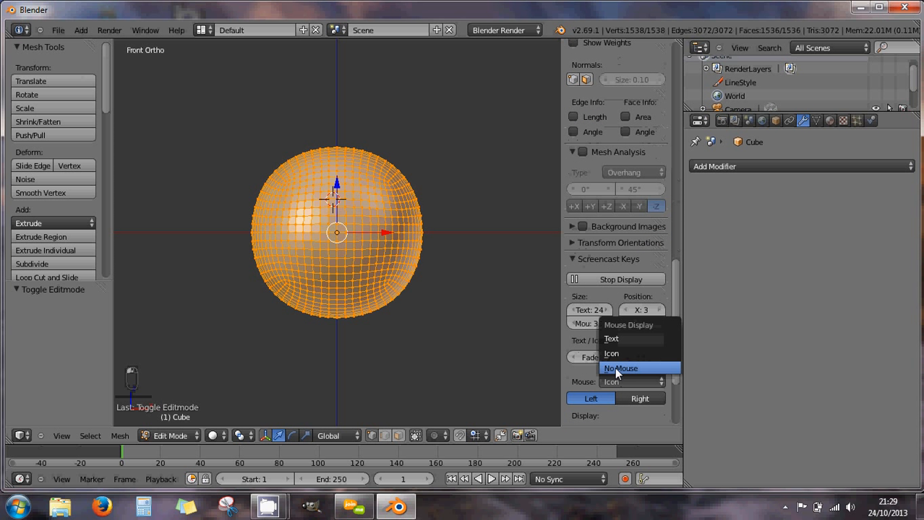
pyautogui.click(610, 338)
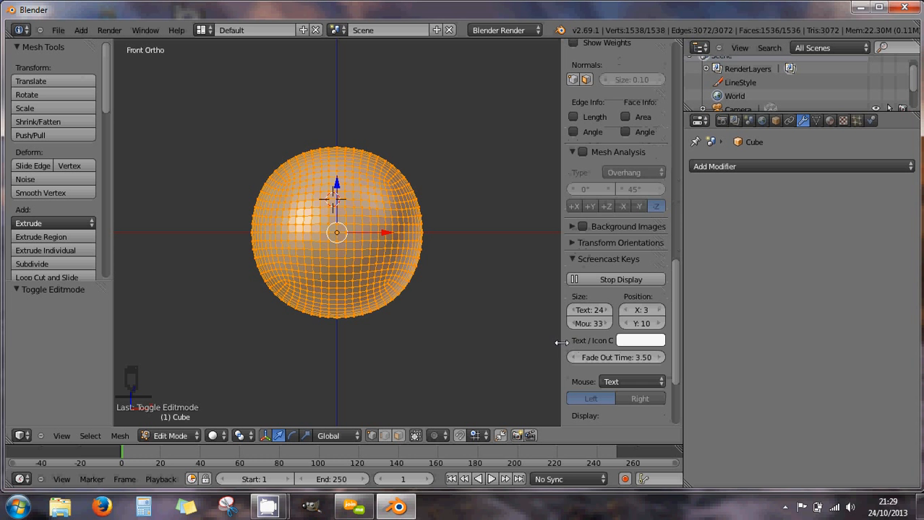
pyautogui.moveTo(560, 343); pyautogui.dragTo(683, 354)
# - Return the rounded mesh to Object Mode and add a new cube mesh at the 3D cursor
pyautogui.scroll(2, 474, 228)
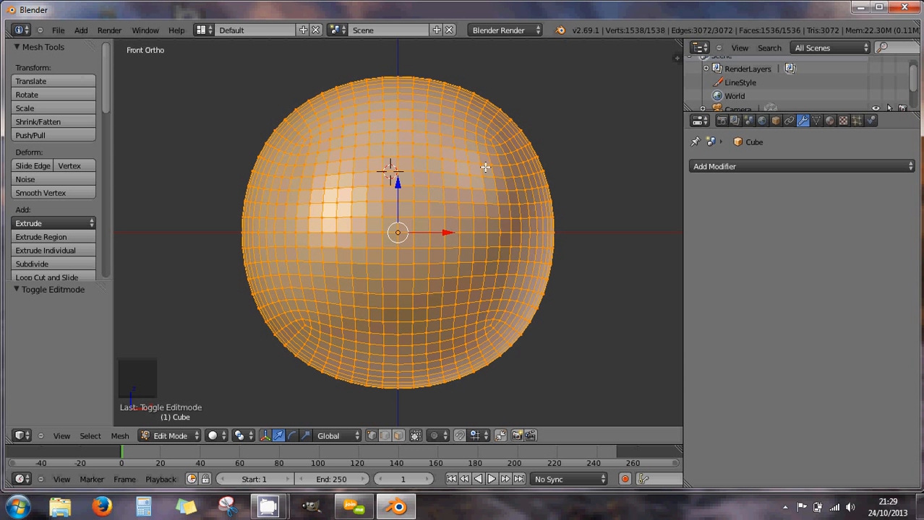
pyautogui.scroll(-4, 518, 145)
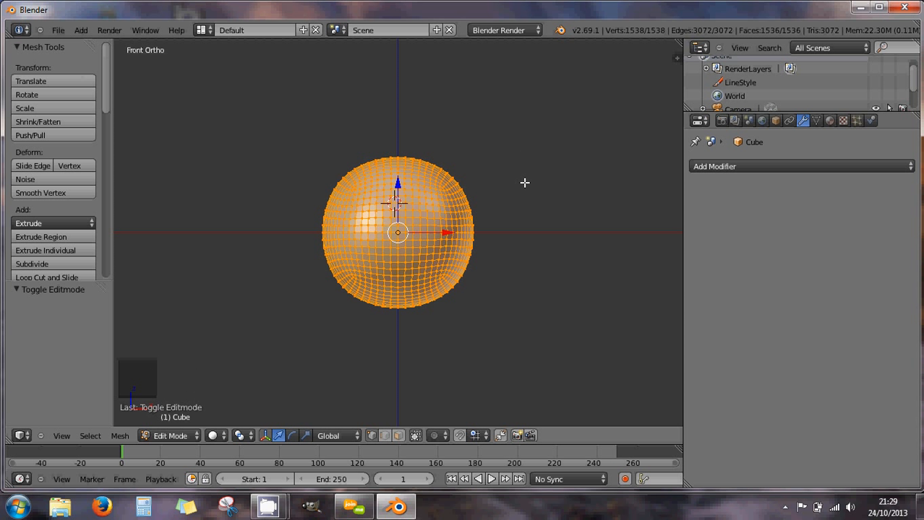
pyautogui.press('Tab')
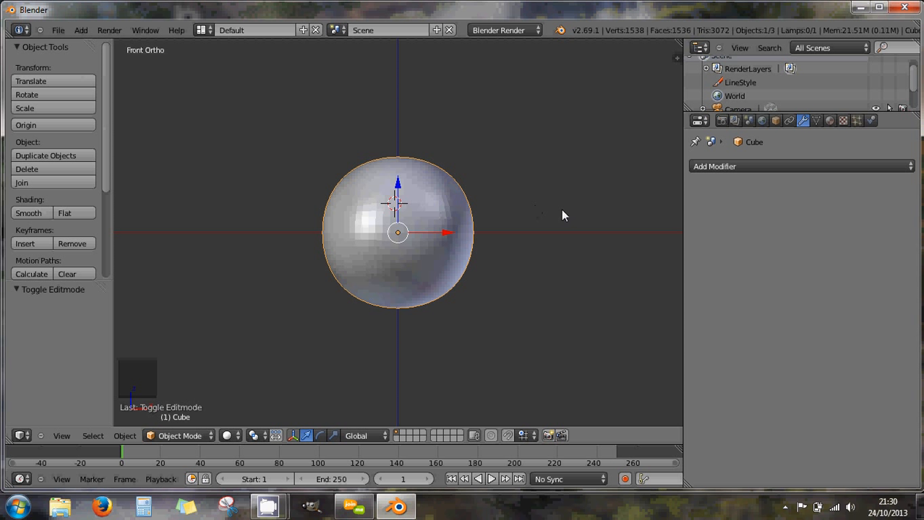
pyautogui.hotkey('shift', 'a')
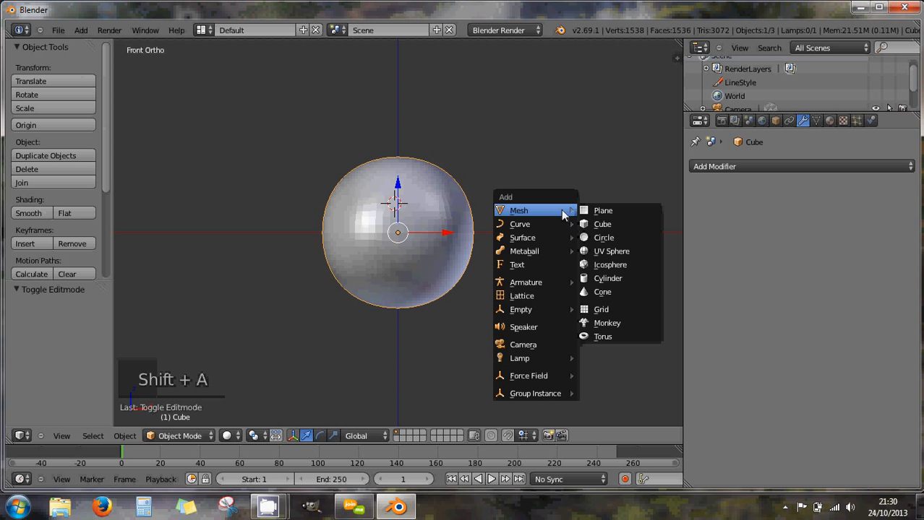
pyautogui.click(611, 225)
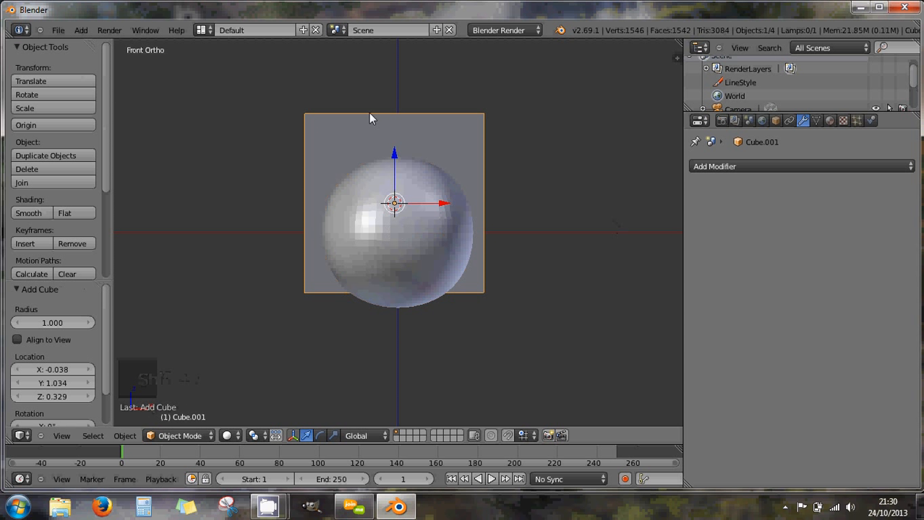
# - Move the new cube about 2.11 units along the X axis, clear of the rounded mesh
pyautogui.click(81, 29)
pyautogui.moveTo(86, 44)
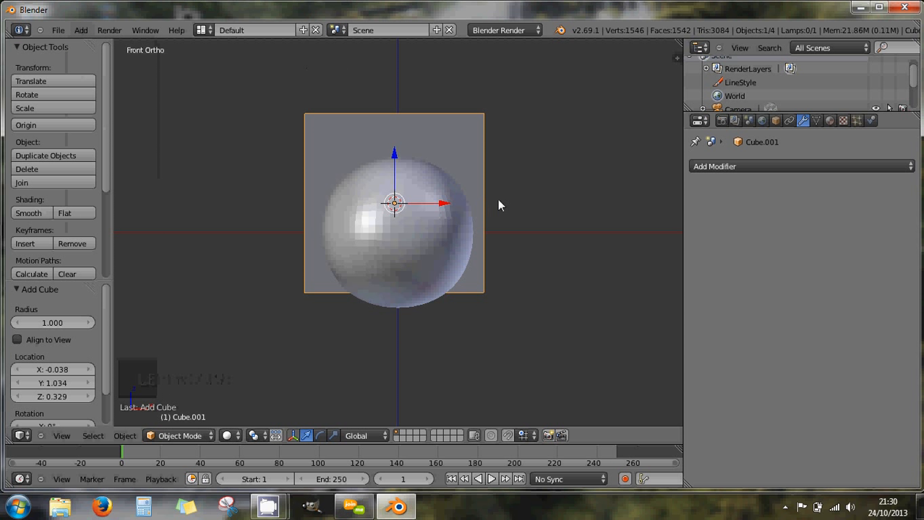
pyautogui.scroll(-1, 497, 199)
pyautogui.moveTo(442, 211); pyautogui.dragTo(599, 214)
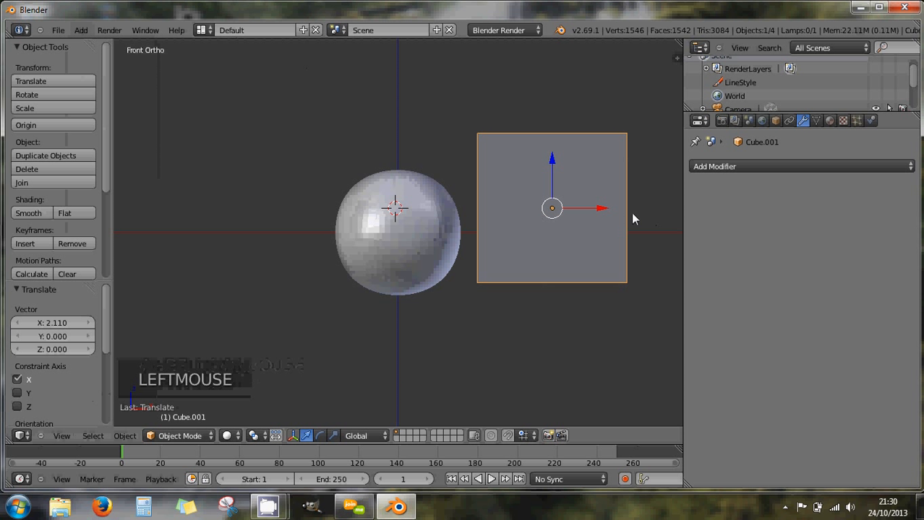
# - Try to scale the new cube to about 0.125 along the X axis only
pyautogui.press('s')
pyautogui.press('x')
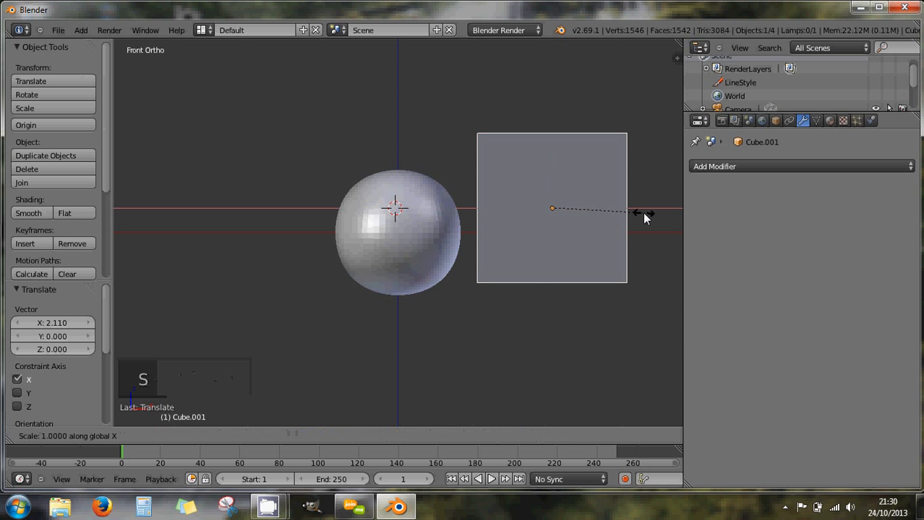
pyautogui.click(563, 210)
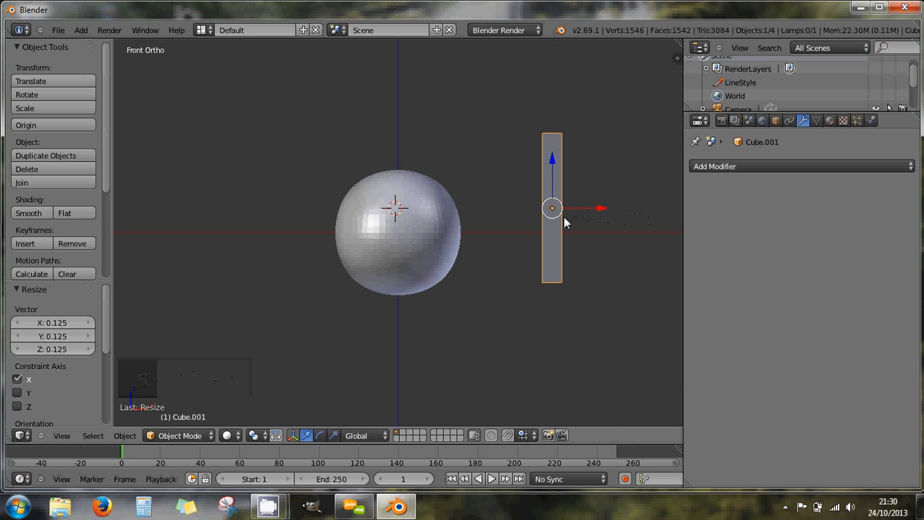
pyautogui.hotkey('ctrl', 'z')
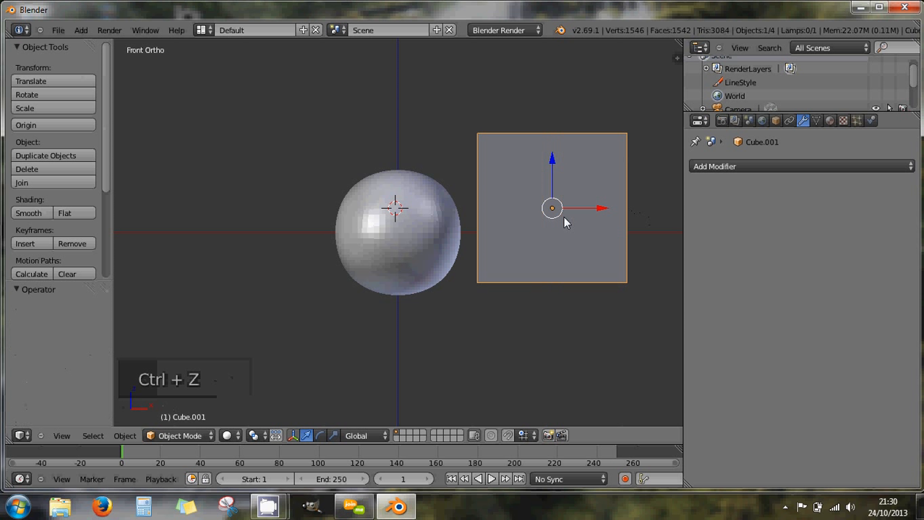
# - Scale the new cube to about 0.156 along X with the scale manipulator, and switch back to the translate manipulator
pyautogui.click(333, 436)
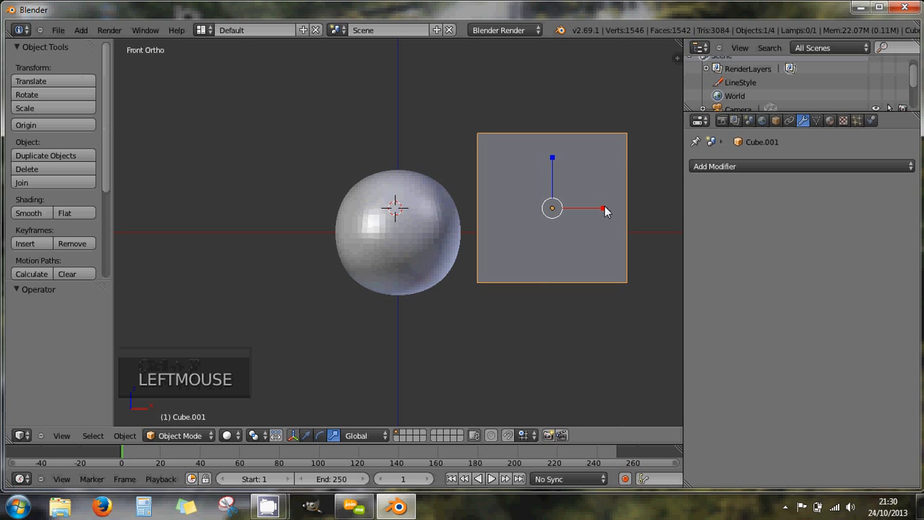
pyautogui.moveTo(604, 208); pyautogui.dragTo(559, 209)
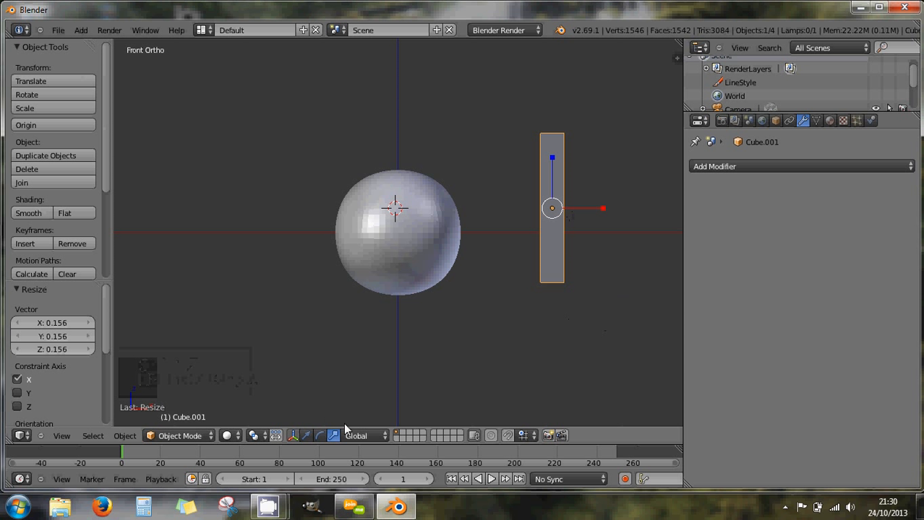
pyautogui.click(306, 436)
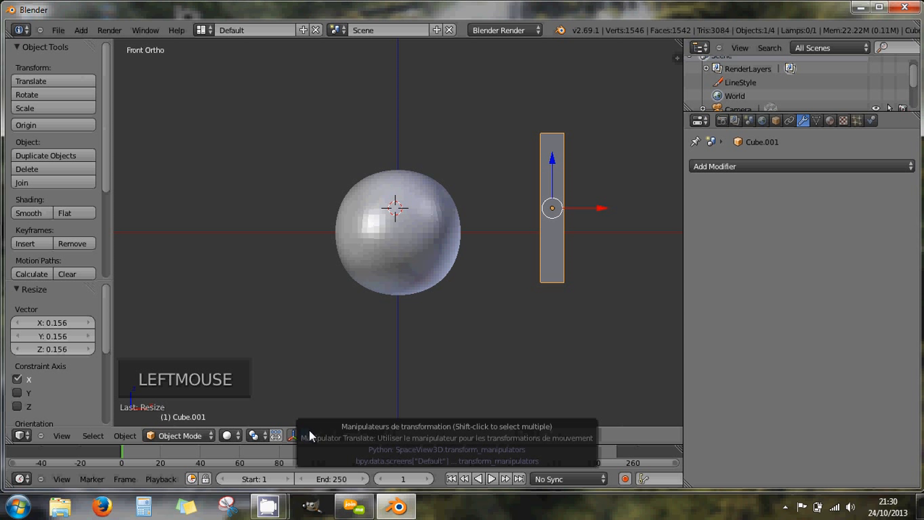
# - Place the slab against the upper side of the rounded mesh in the front view, tilted about 26.6°
pyautogui.moveTo(601, 210); pyautogui.dragTo(470, 195)
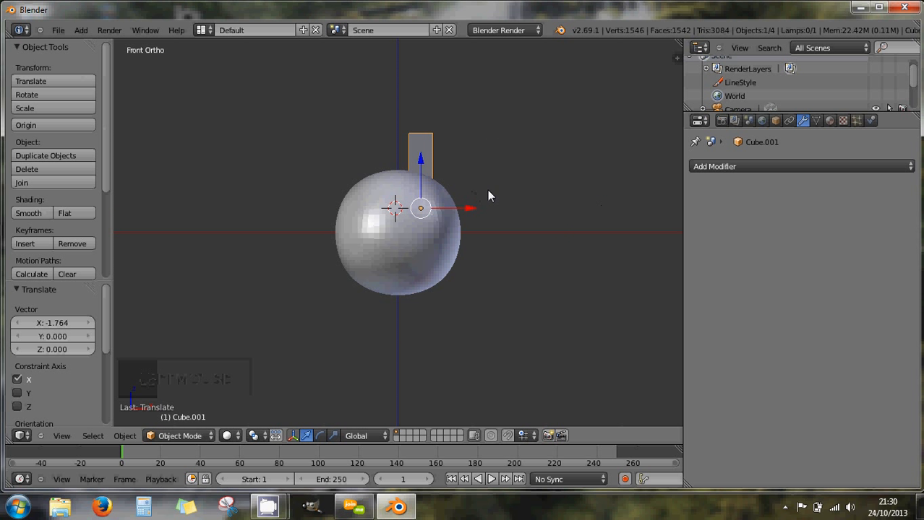
pyautogui.moveTo(422, 165); pyautogui.dragTo(435, 100)
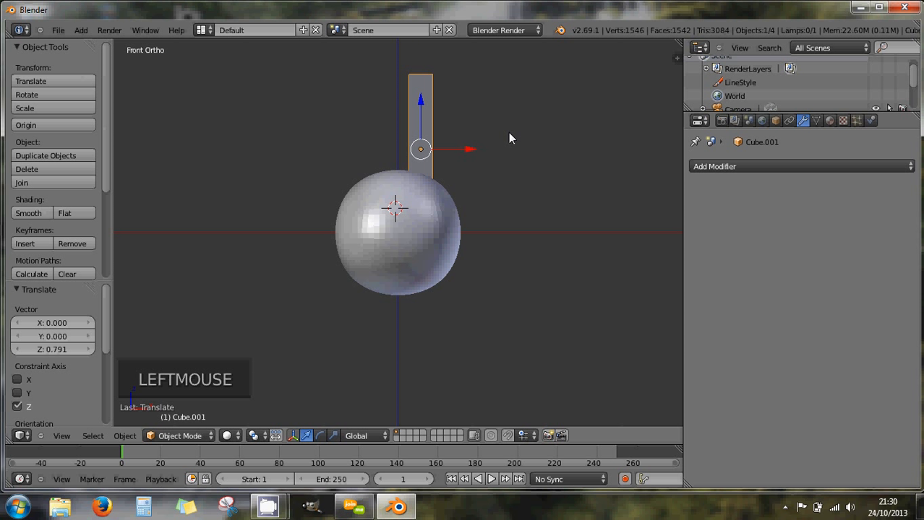
pyautogui.press('r')
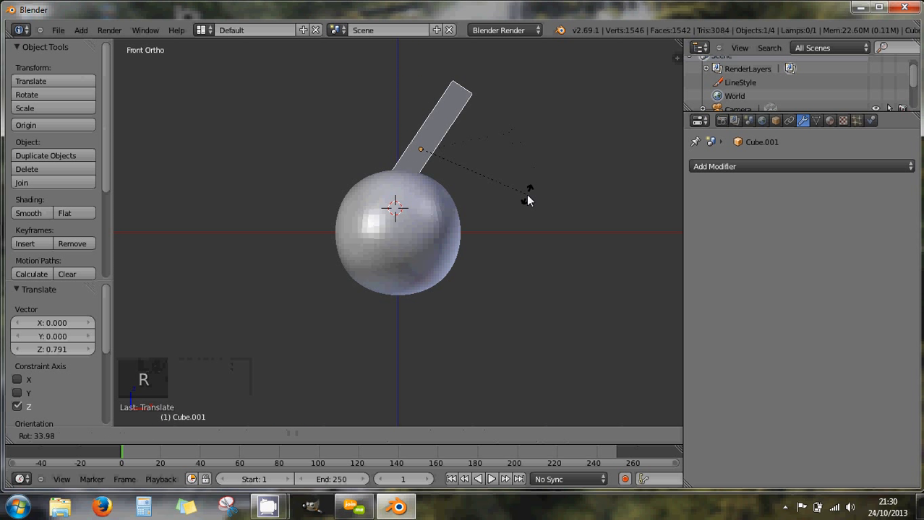
pyautogui.click(525, 179)
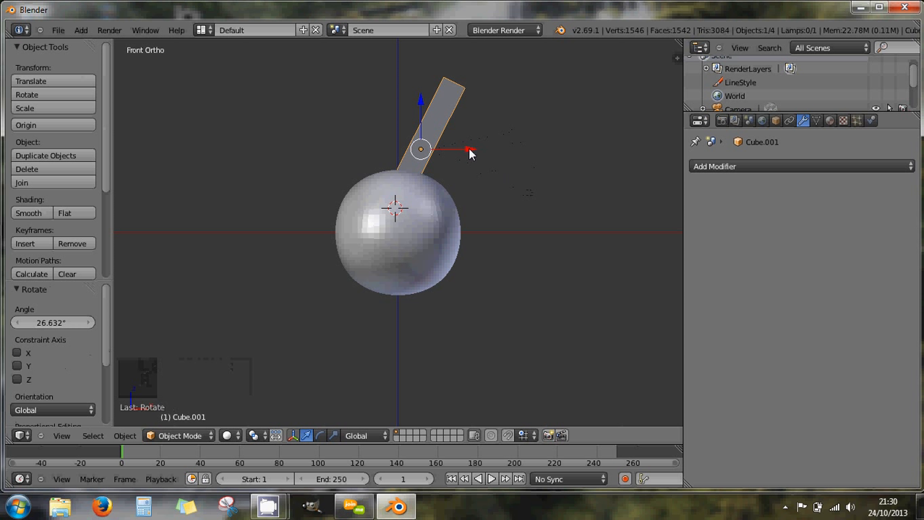
pyautogui.moveTo(469, 154); pyautogui.dragTo(499, 158)
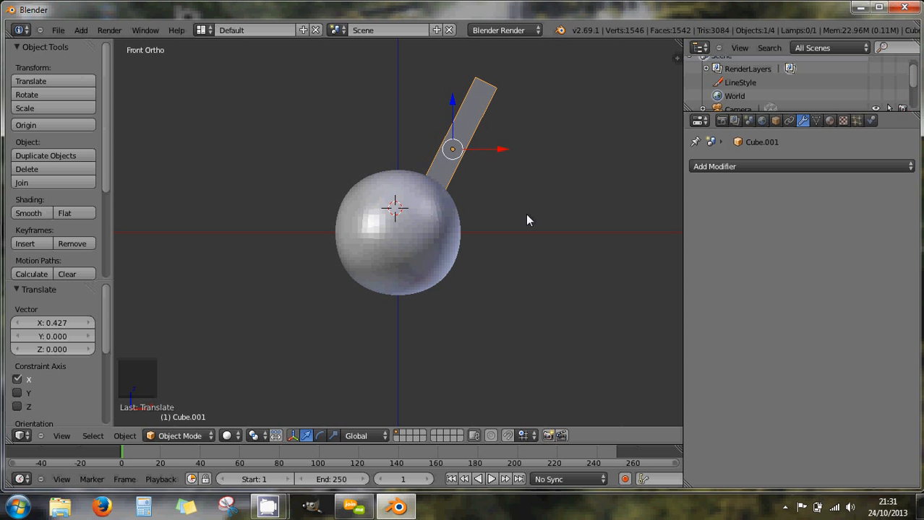
# - Shift the tilted slab in the right orthographic view by about -0.991 along Y and -0.200 along Z
pyautogui.press('KP_3')
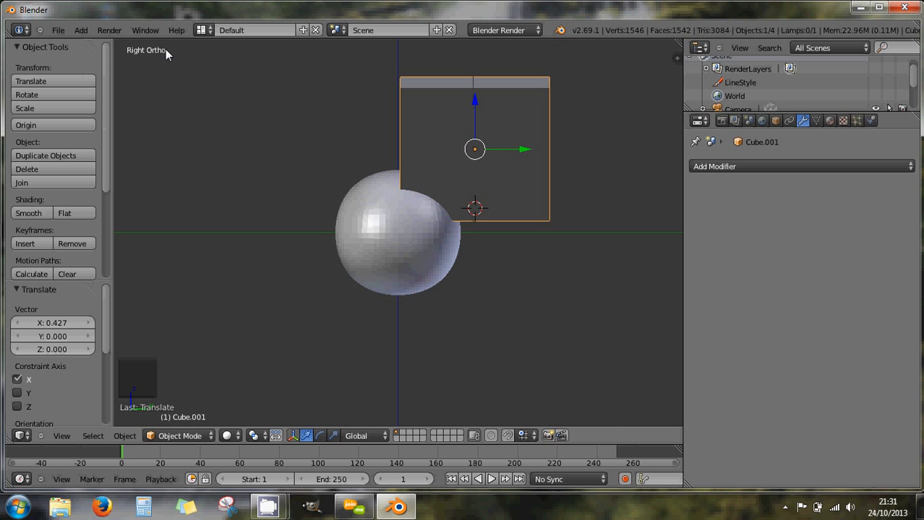
pyautogui.press('KP_1')
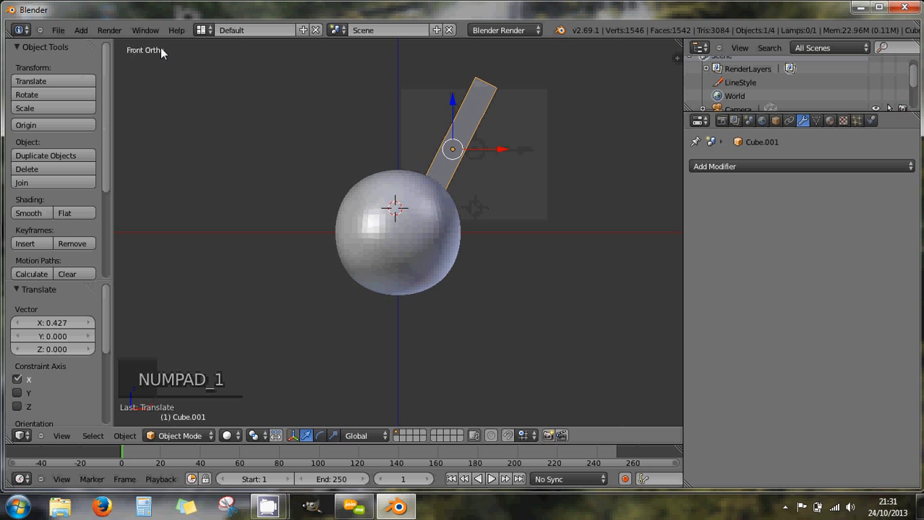
pyautogui.press('KP_3')
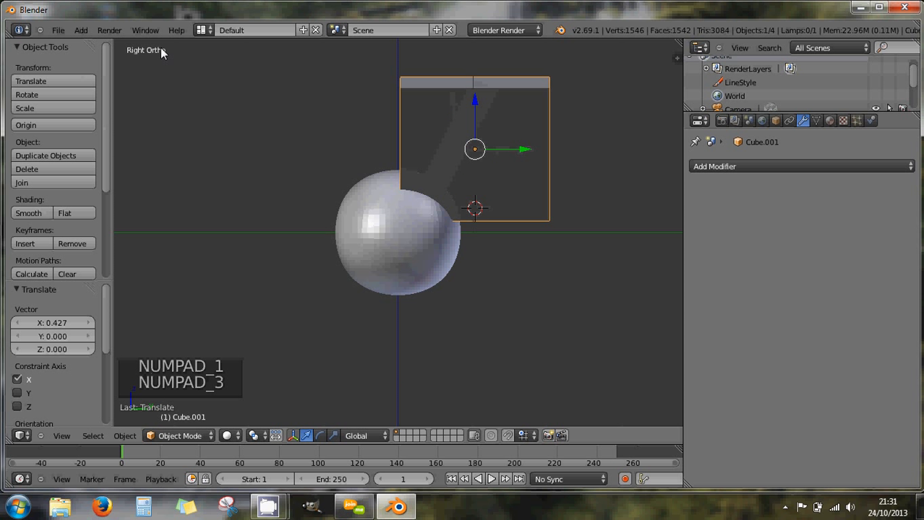
pyautogui.press('KP_7')
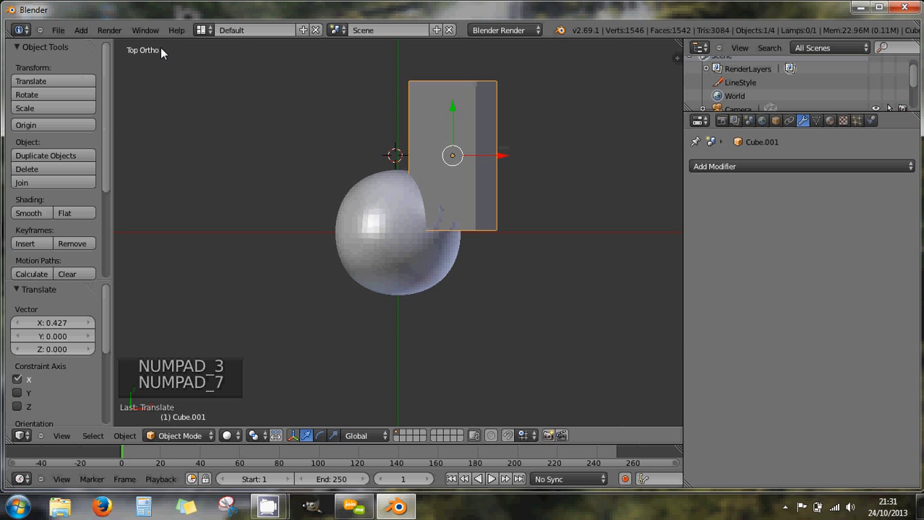
pyautogui.press('KP_3')
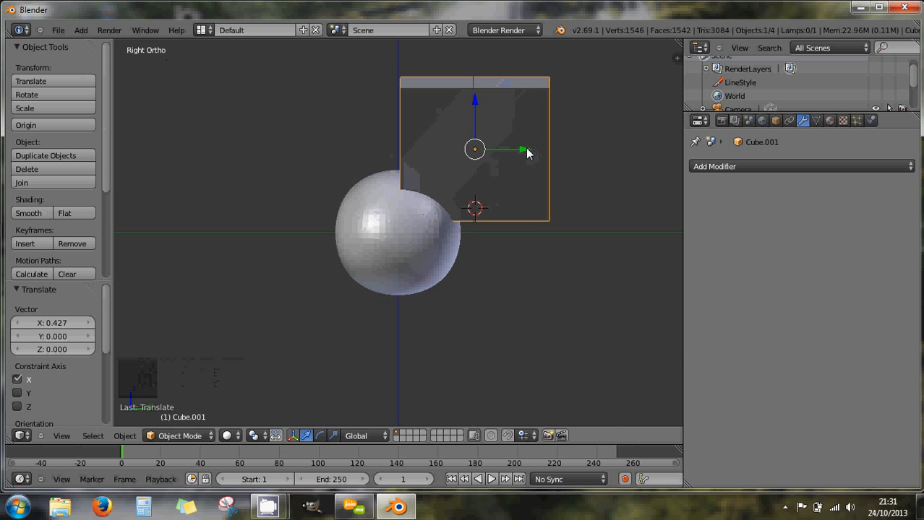
pyautogui.moveTo(527, 152); pyautogui.dragTo(452, 152)
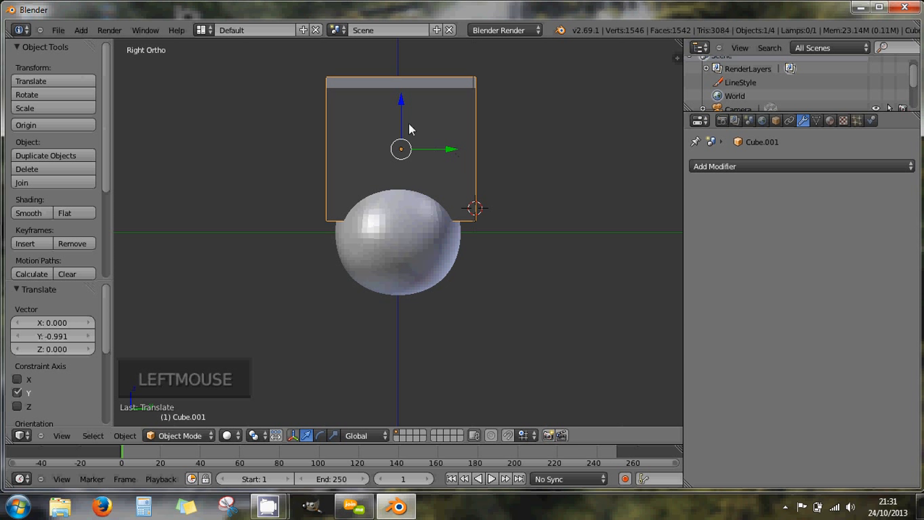
pyautogui.moveTo(400, 100); pyautogui.dragTo(401, 119)
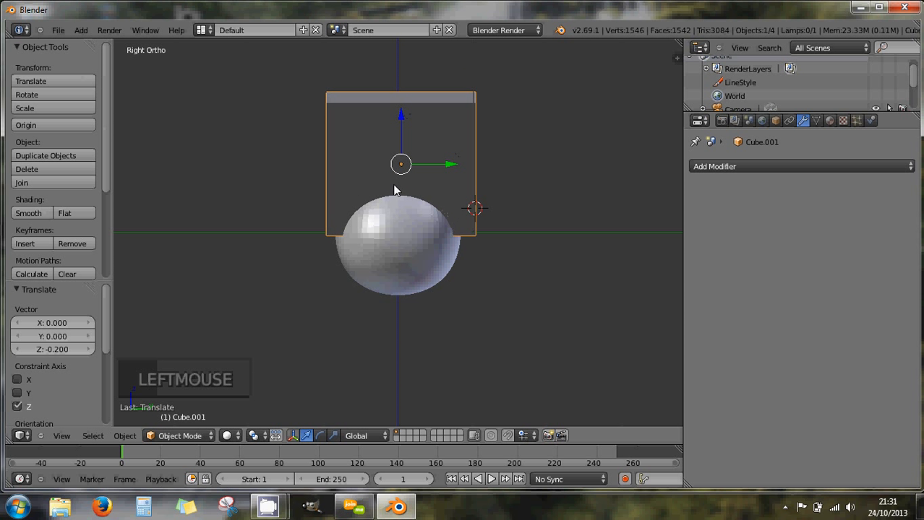
# - Check the slab's placement in perspective, and move it about 0.464 along X in the front orthographic view
pyautogui.moveTo(398, 181); pyautogui.dragTo(420, 183, button='middle')
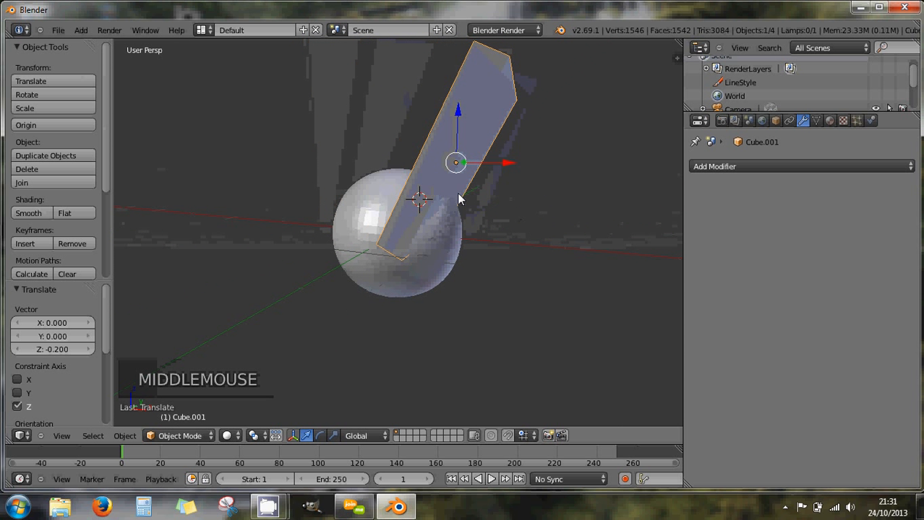
pyautogui.moveTo(457, 193); pyautogui.dragTo(482, 201, button='middle')
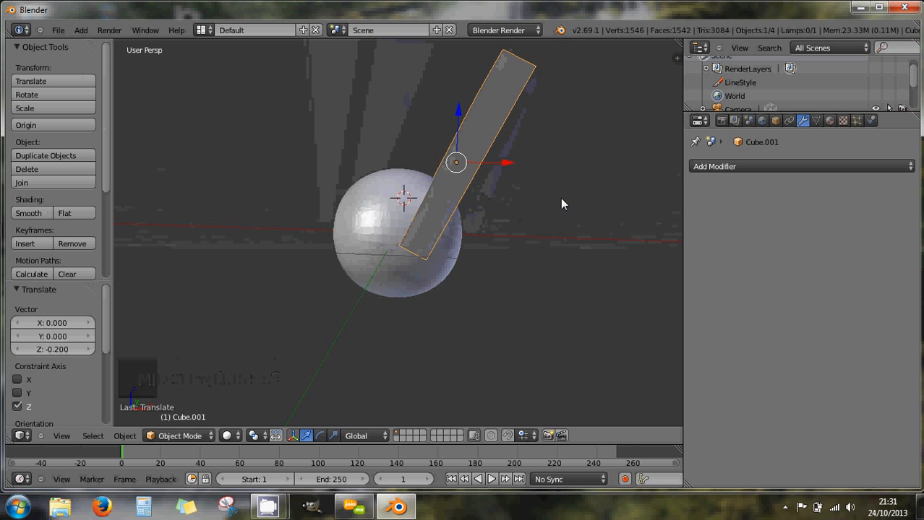
pyautogui.press('KP_1')
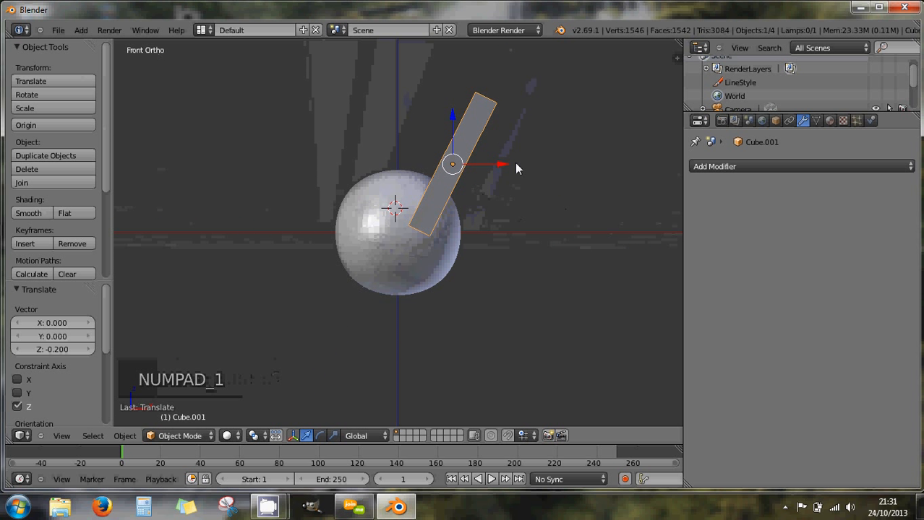
pyautogui.moveTo(502, 167); pyautogui.dragTo(536, 167)
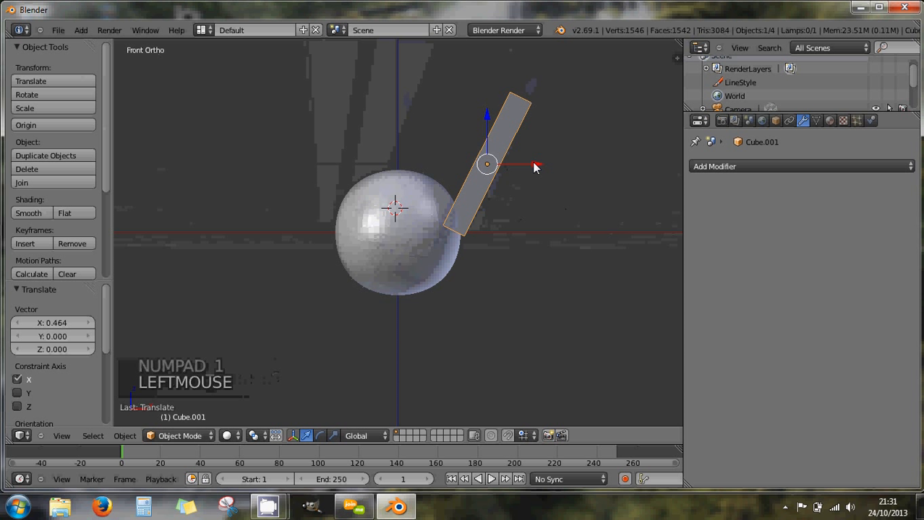
# - Undo the slab's rotation and moves back to its upright position beside the rounded mesh
pyautogui.hotkey('ctrl', 'z')
pyautogui.hotkey('ctrl', 'z')
pyautogui.hotkey('ctrl', 'z')
pyautogui.hotkey('ctrl', 'z')
pyautogui.hotkey('ctrl', 'z')
pyautogui.hotkey('ctrl', 'z')
pyautogui.hotkey('ctrl', 'z')
pyautogui.hotkey('ctrl', 'z')
pyautogui.hotkey('ctrl', 'z')
pyautogui.hotkey('ctrl', 'z')
pyautogui.hotkey('ctrl', 'z')
pyautogui.hotkey('ctrl', 'z')
pyautogui.hotkey('ctrl', 'z')
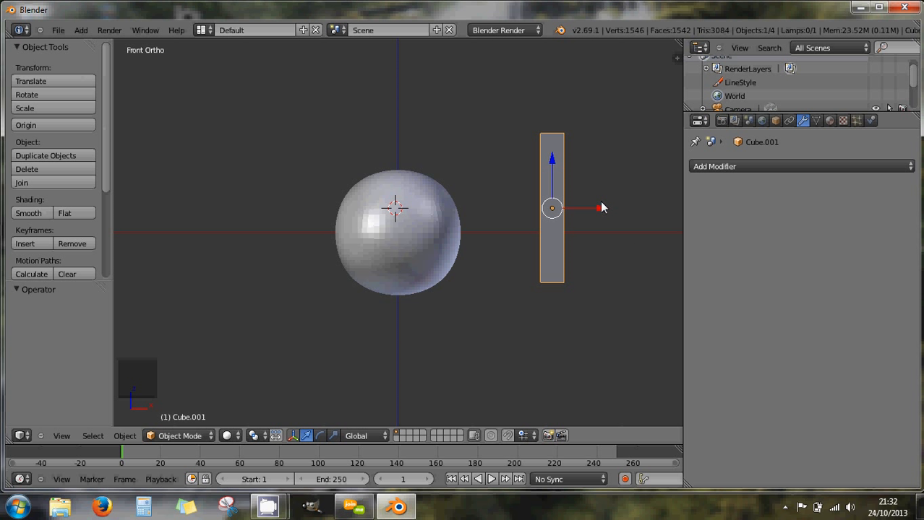
# - Rotate the slab about 33.3° in the front view and position it on the rounded mesh's upper side, including about -1.019 along Y
pyautogui.press('r')
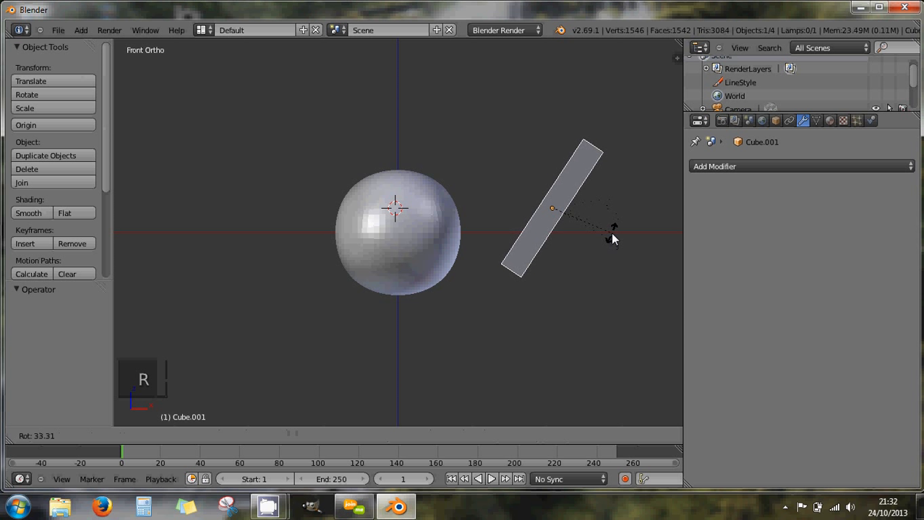
pyautogui.click(611, 232)
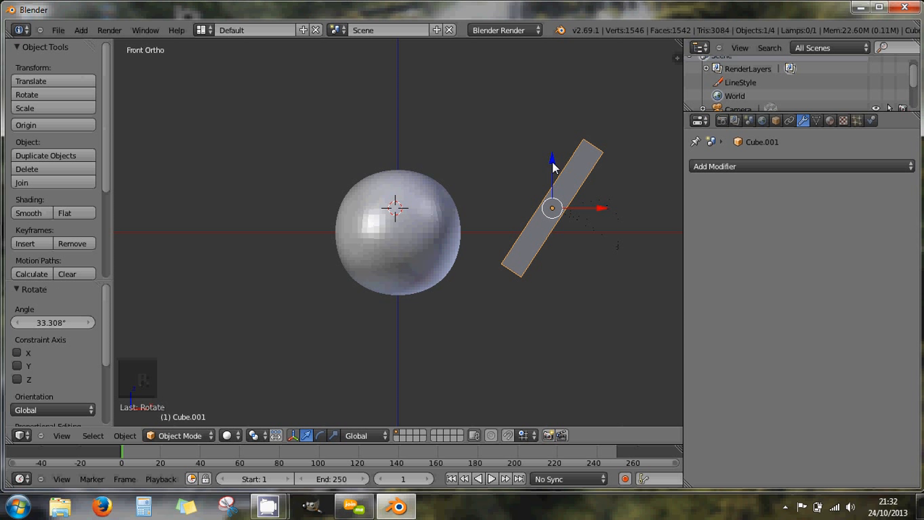
pyautogui.moveTo(553, 167); pyautogui.dragTo(553, 154)
pyautogui.moveTo(603, 195); pyautogui.dragTo(487, 206)
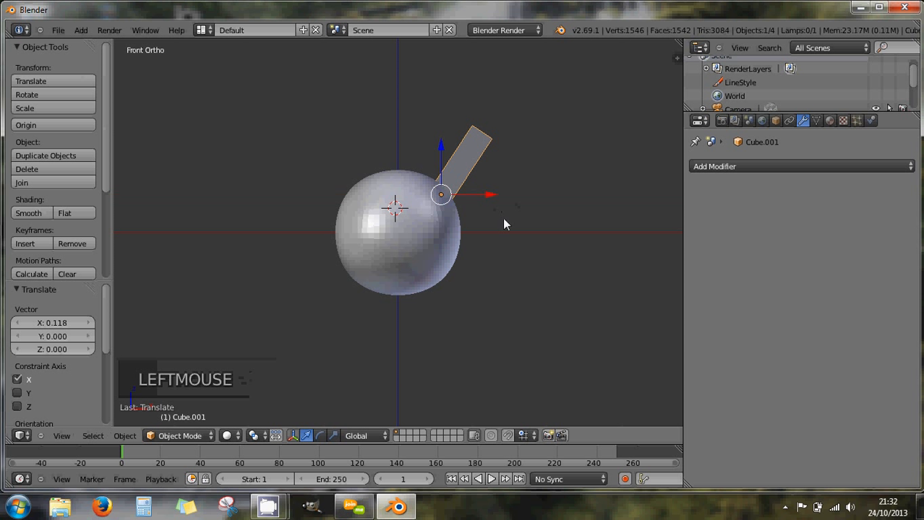
pyautogui.press('KP_3')
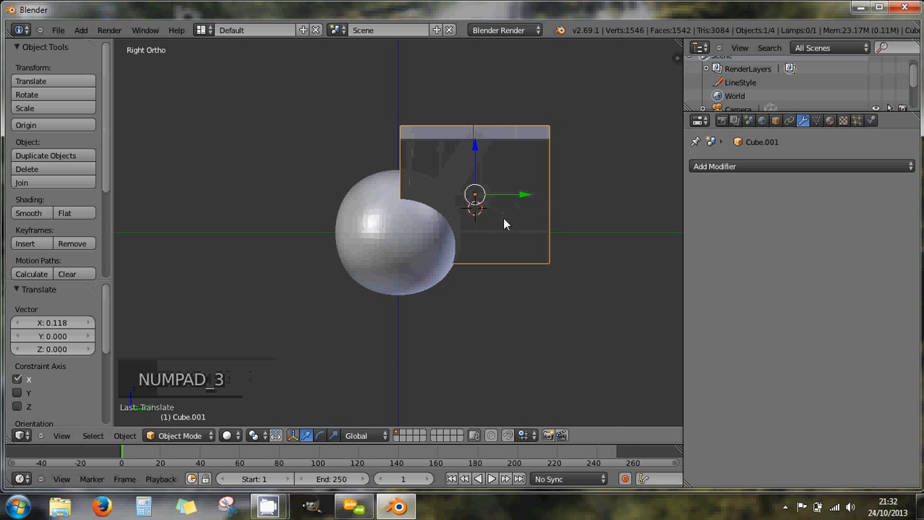
pyautogui.moveTo(525, 195); pyautogui.dragTo(448, 197)
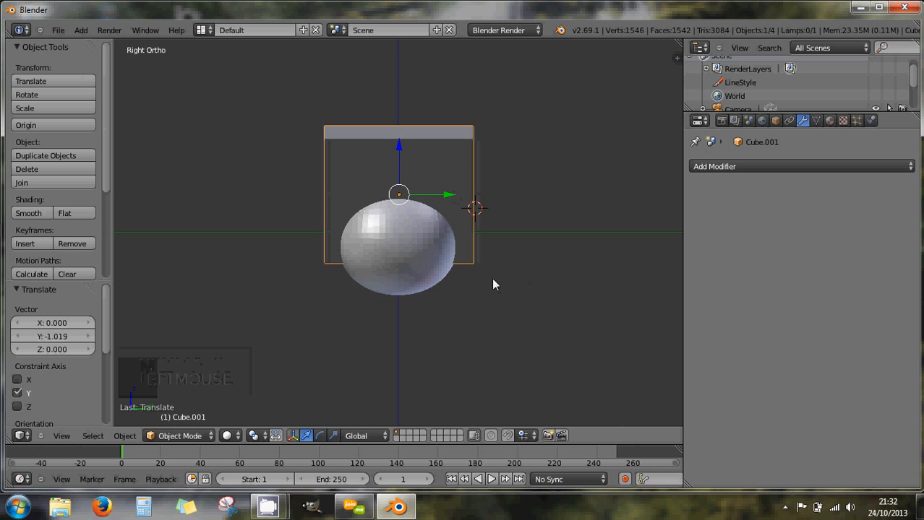
# - Rotate the slab by a further 4.279° in the front orthographic view
pyautogui.moveTo(477, 277); pyautogui.dragTo(592, 278, button='middle')
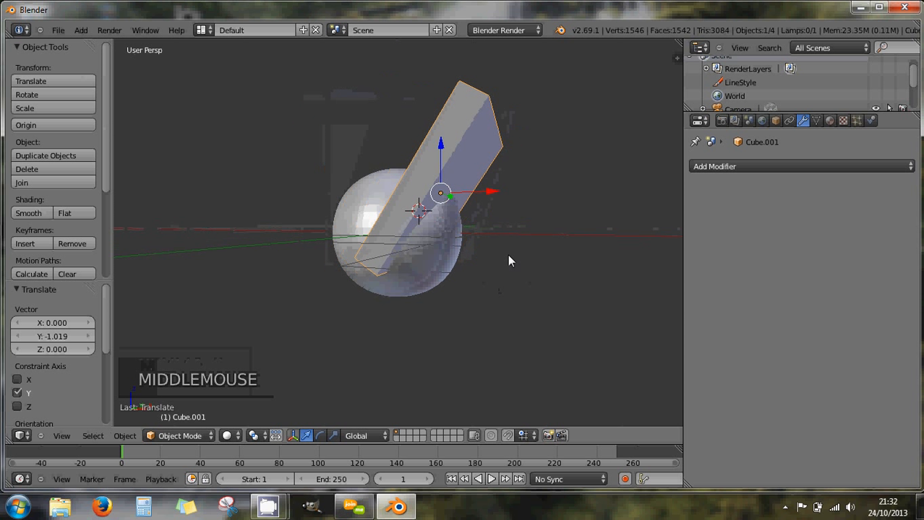
pyautogui.press('KP_1')
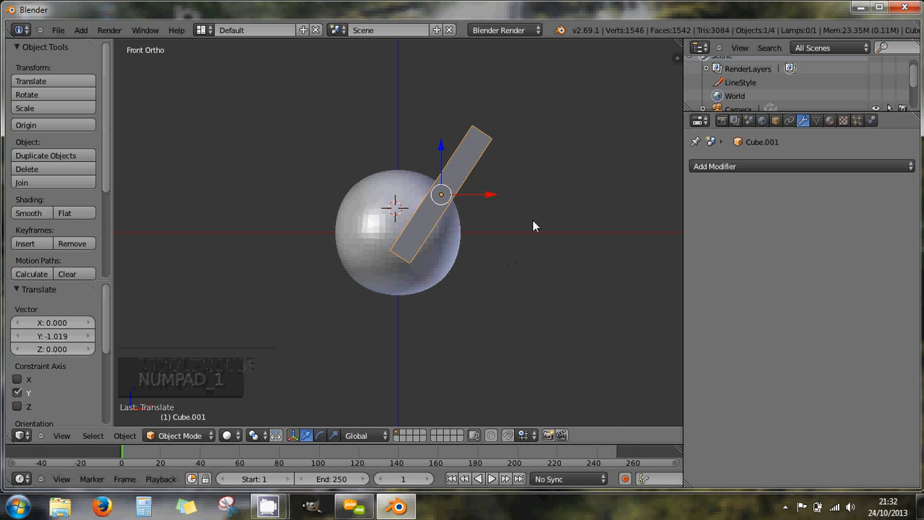
pyautogui.press('r')
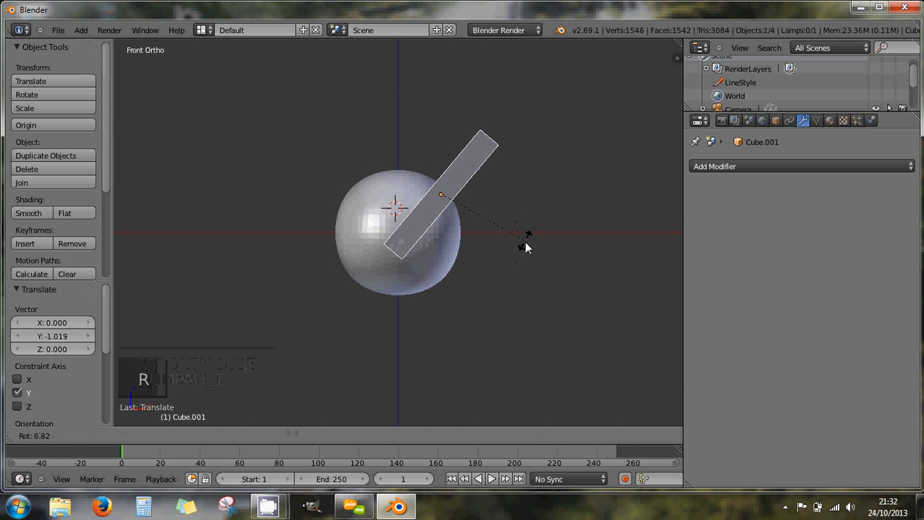
pyautogui.click(523, 235)
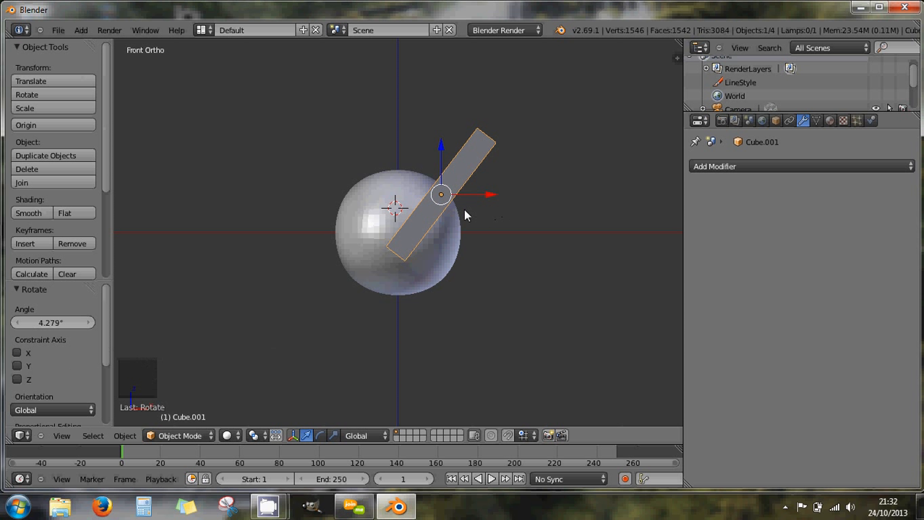
# - Add a Boolean modifier to the rounded mesh and remove the extra duplicate made of it
pyautogui.rightClick(375, 201)
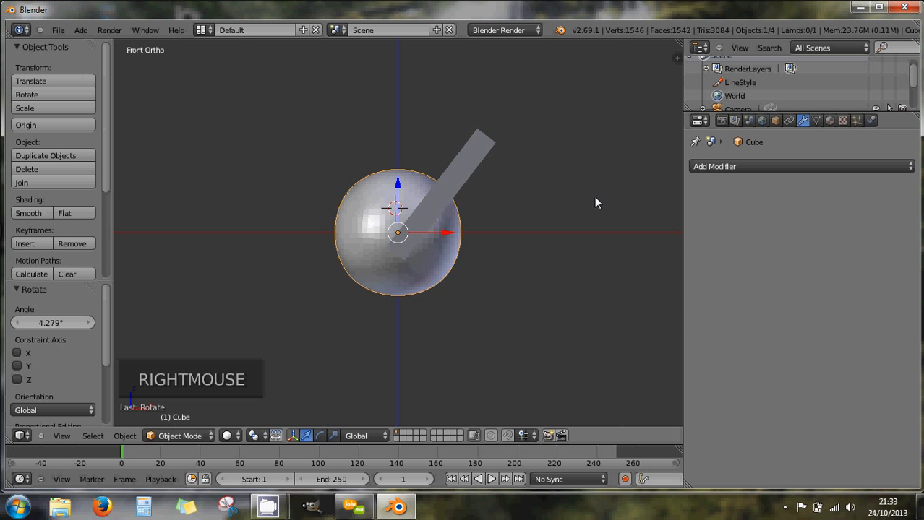
pyautogui.click(706, 168)
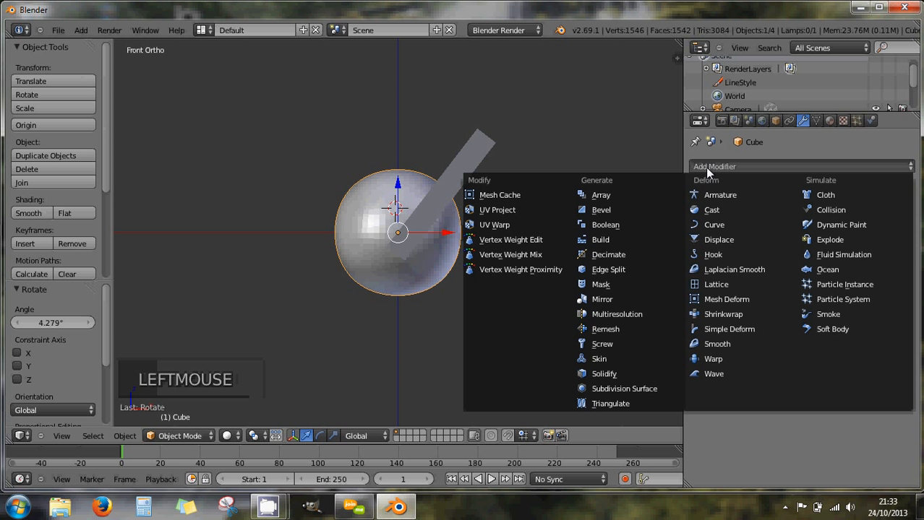
pyautogui.click(625, 224)
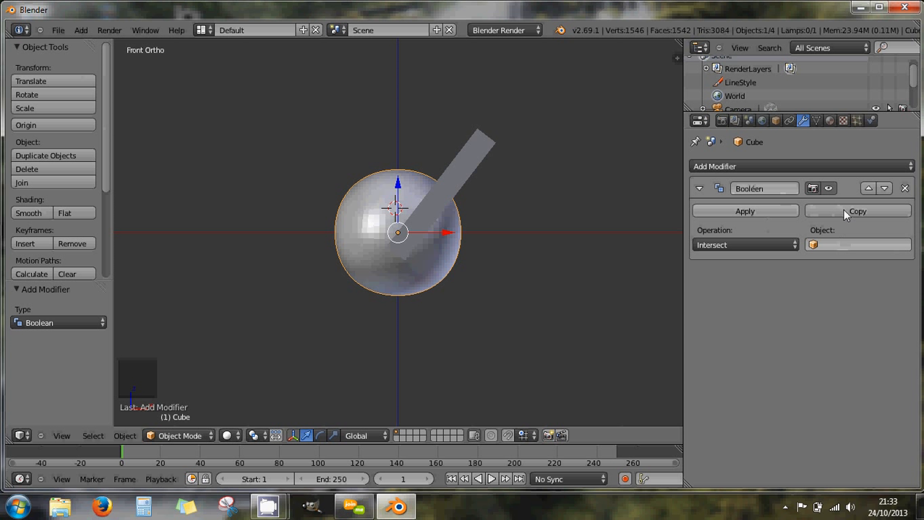
pyautogui.click(885, 211)
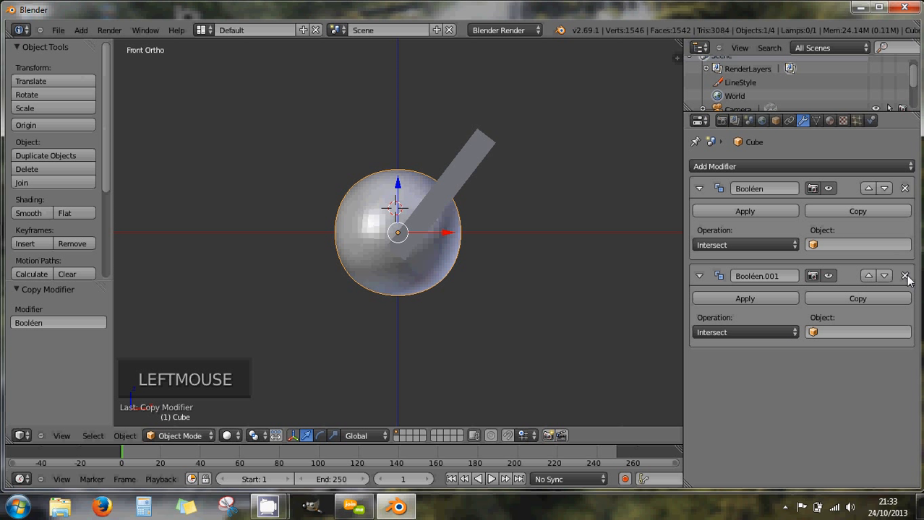
pyautogui.click(904, 276)
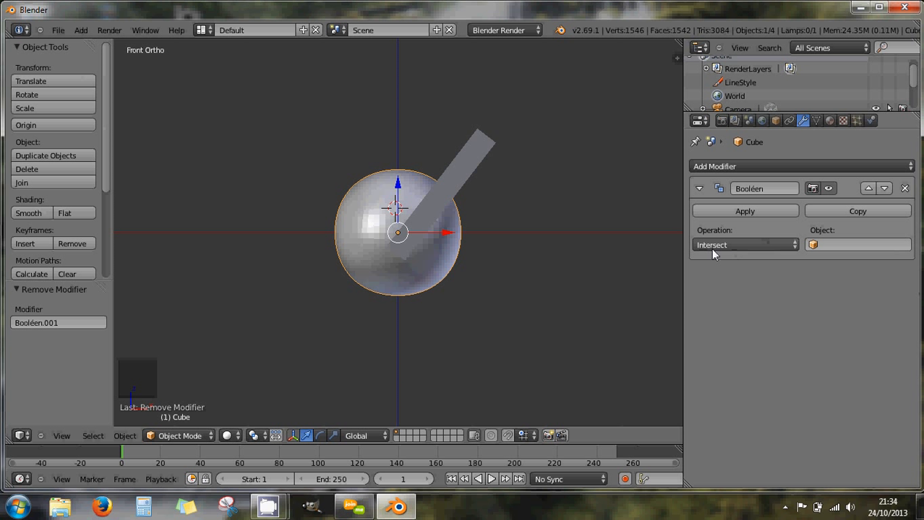
# - Set Cube.001 as the Boolean modifier's object and inspect the intersection in perspective
pyautogui.click(760, 248)
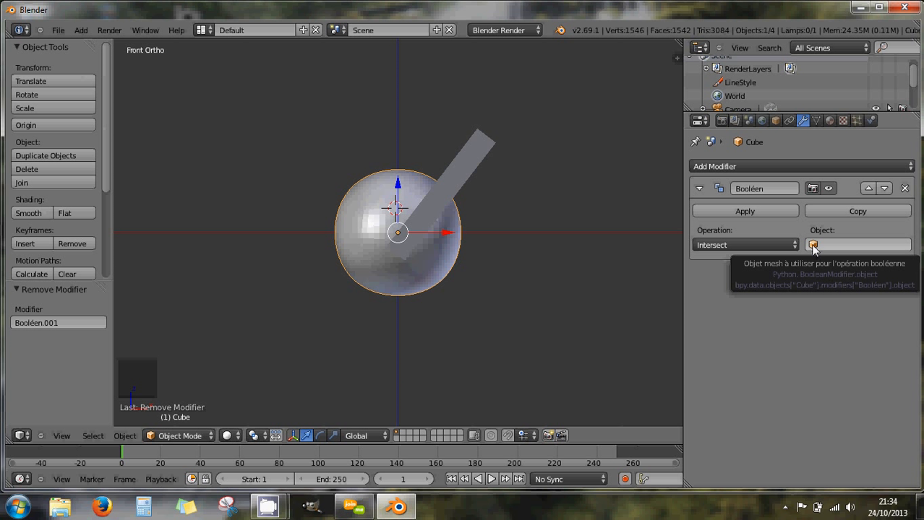
pyautogui.click(814, 246)
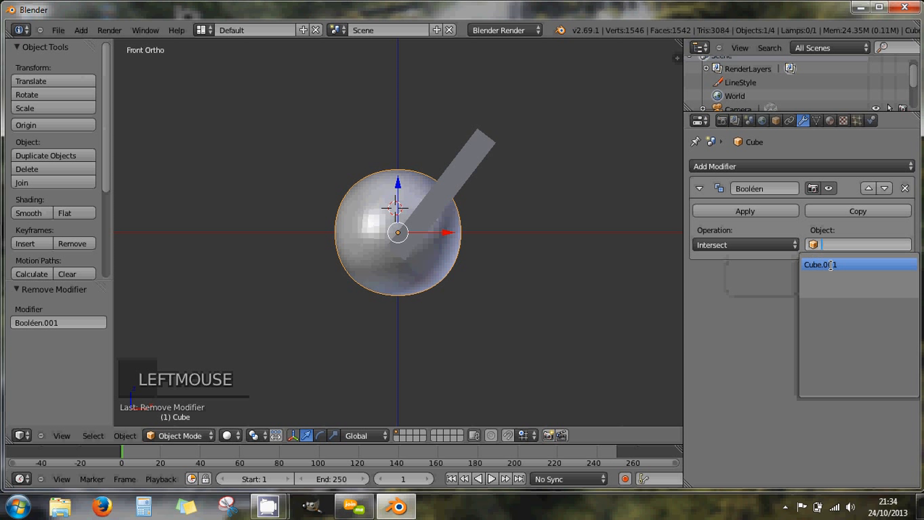
pyautogui.click(830, 265)
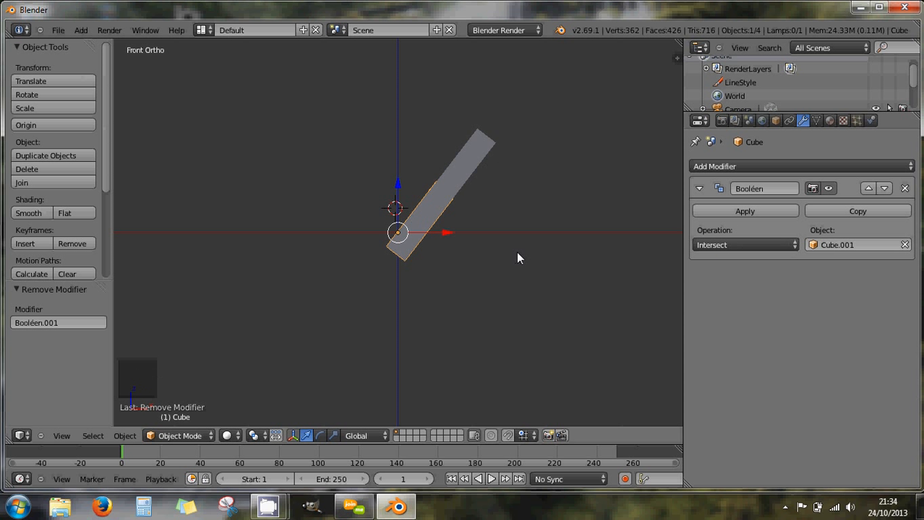
pyautogui.moveTo(520, 258); pyautogui.dragTo(466, 259, button='middle')
# - Change the Boolean modifier's operation to Difference and inspect the rounded mesh around the slab
pyautogui.click(728, 244)
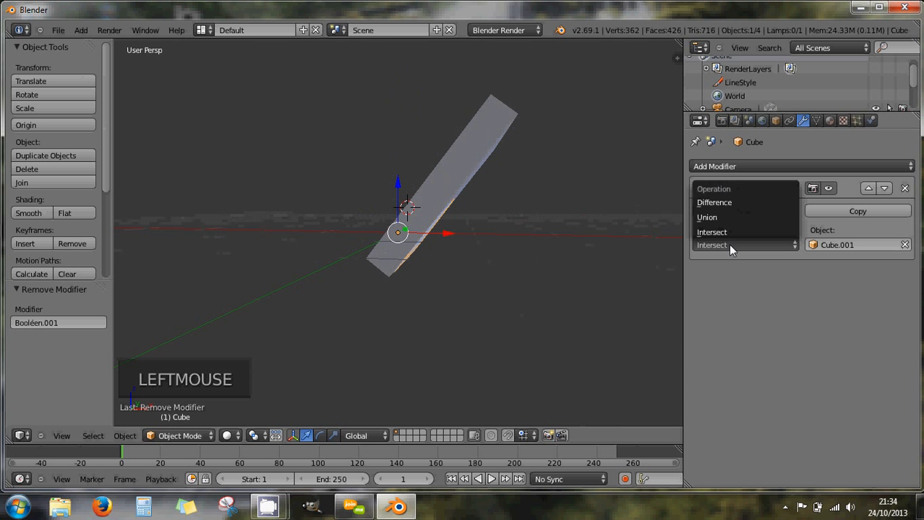
pyautogui.click(722, 203)
pyautogui.moveTo(432, 253); pyautogui.dragTo(433, 233, button='middle')
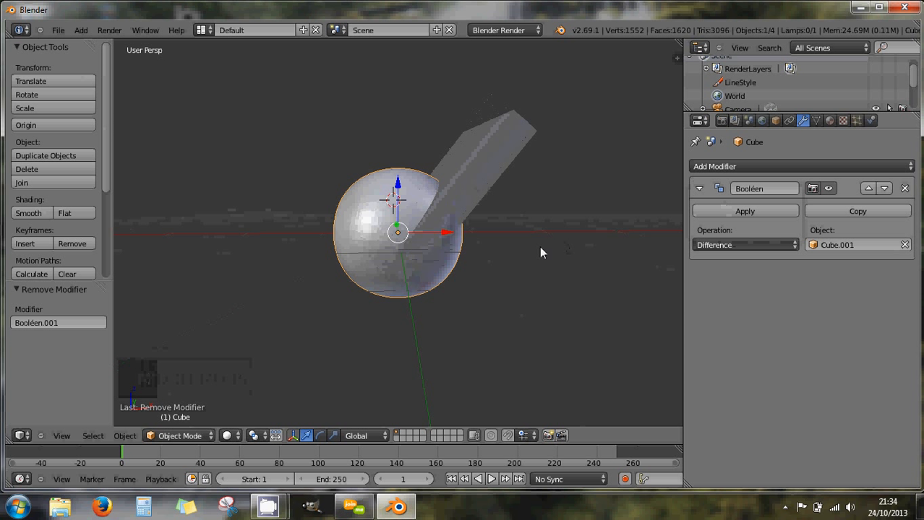
pyautogui.moveTo(539, 249); pyautogui.dragTo(511, 186, button='middle')
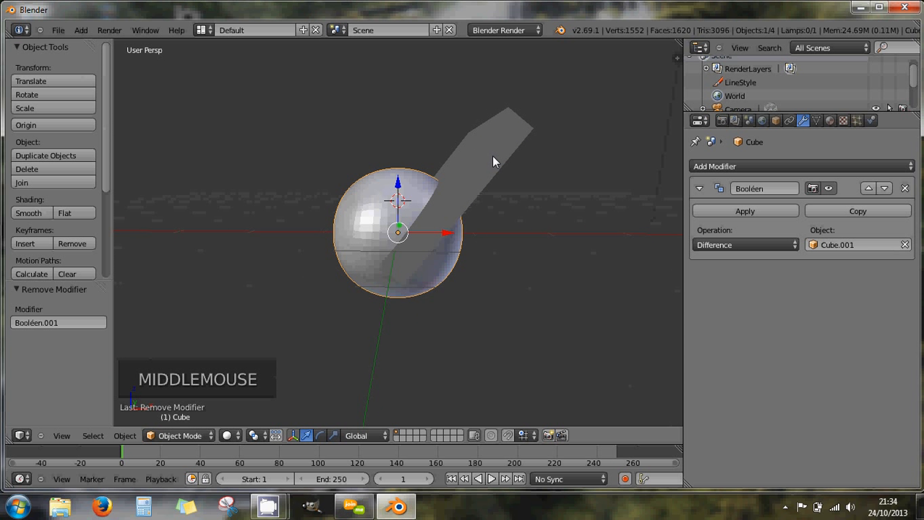
# - Hide the slab and examine the cut in the rounded mesh from the front orthographic view
pyautogui.rightClick(480, 172)
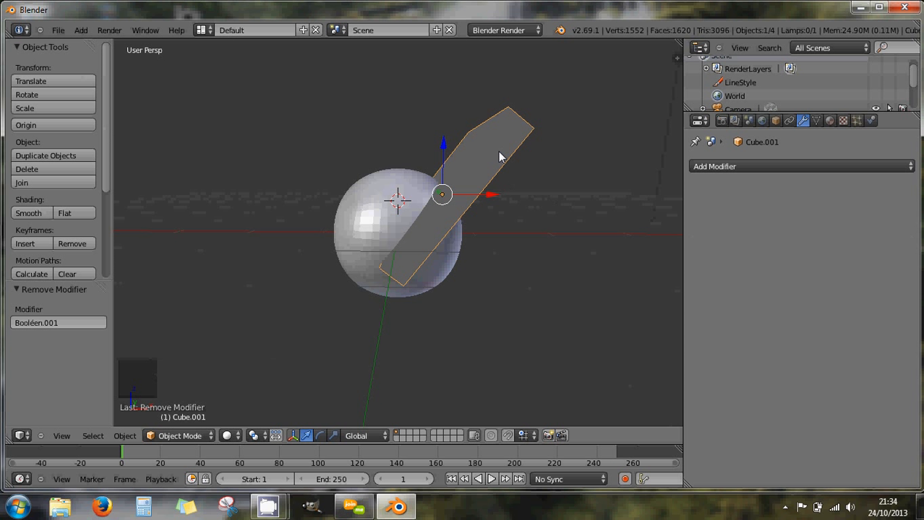
pyautogui.press('h')
pyautogui.moveTo(488, 207)
pyautogui.mouseDown(button='middle')
pyautogui.moveTo(486, 191)
pyautogui.moveTo(485, 211)
pyautogui.mouseUp(button='middle')
pyautogui.scroll(-2, 486, 196)
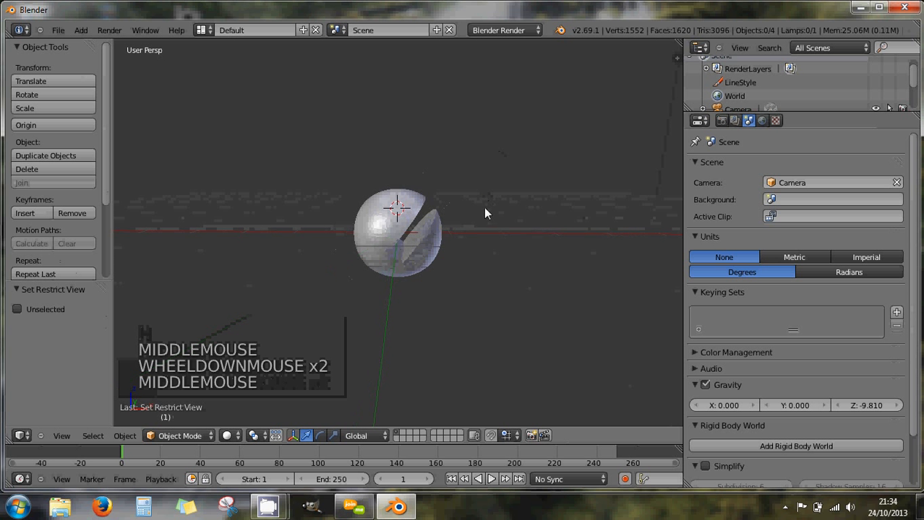
pyautogui.press('KP_1')
pyautogui.scroll(5, 484, 209)
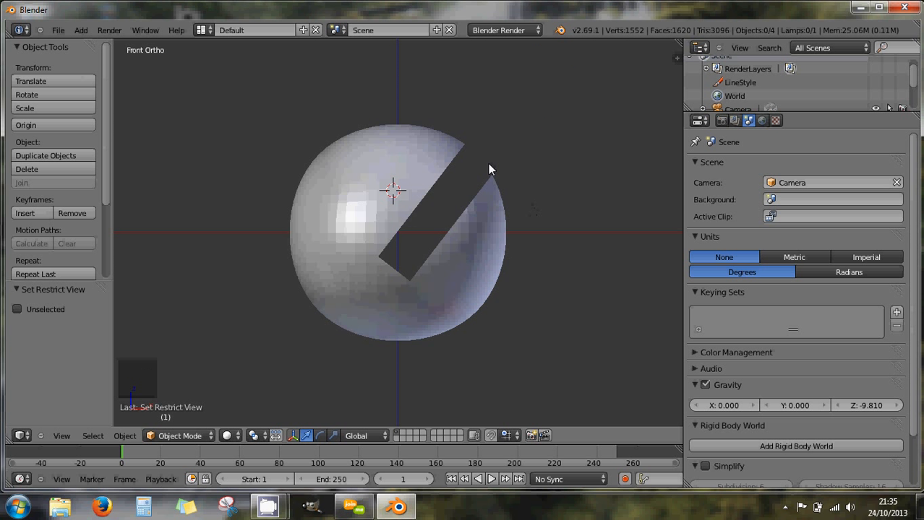
# - Reveal the slab, shift it along positive X and by 0.237 along Z to make the cut shallower, and hide it again
pyautogui.hotkey('alt', 'h')
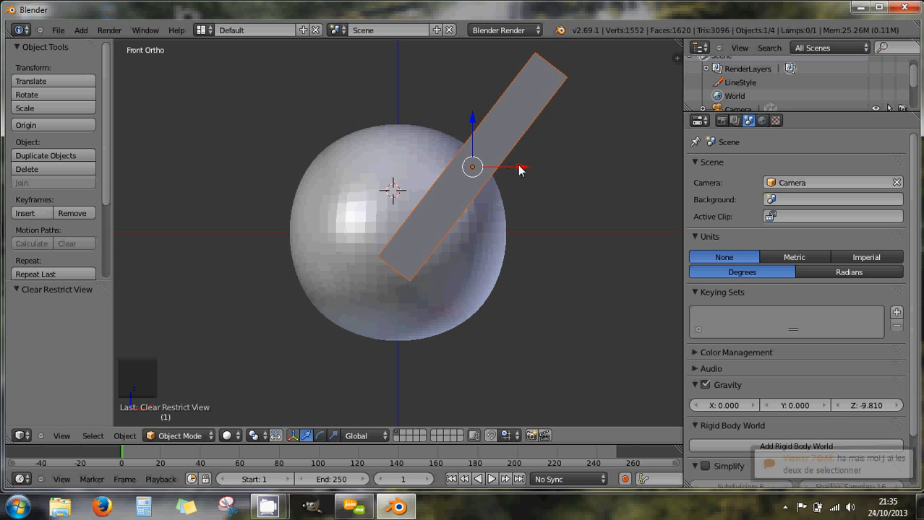
pyautogui.moveTo(519, 169); pyautogui.dragTo(542, 171)
pyautogui.moveTo(496, 117); pyautogui.dragTo(497, 87)
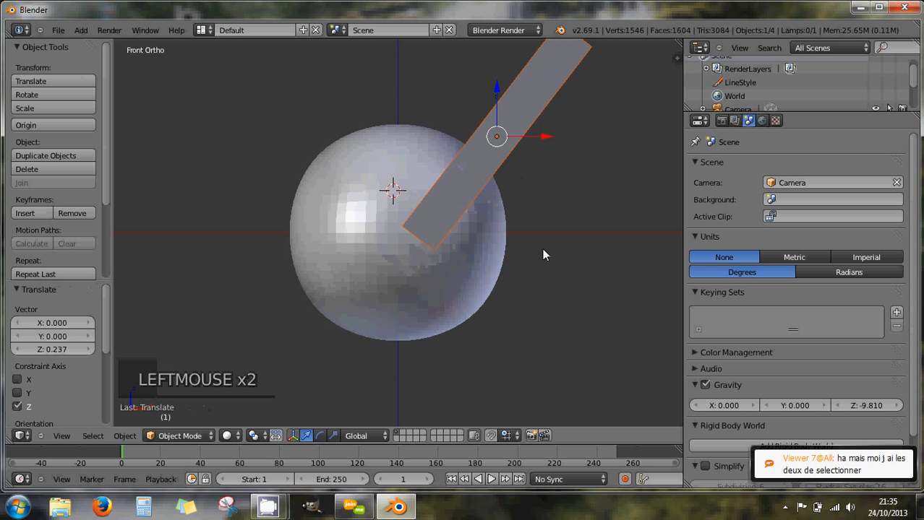
pyautogui.press('h')
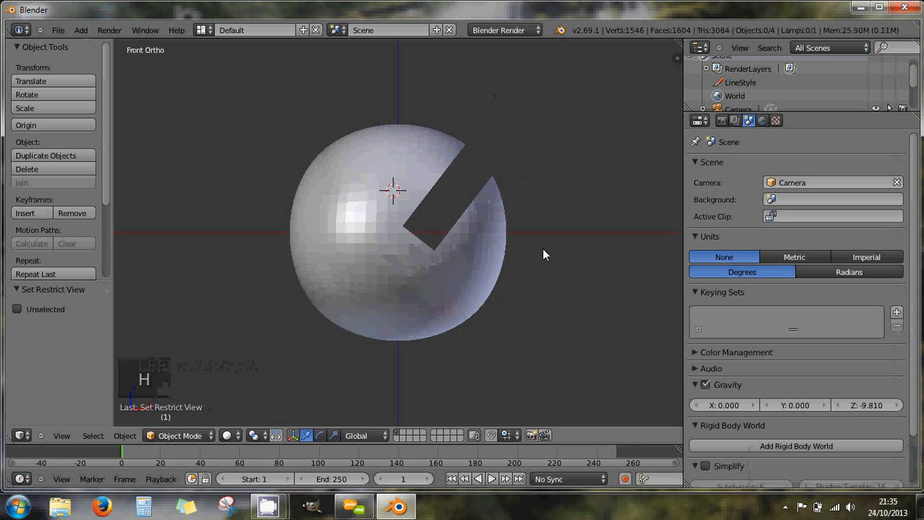
pyautogui.hotkey('alt', 'h')
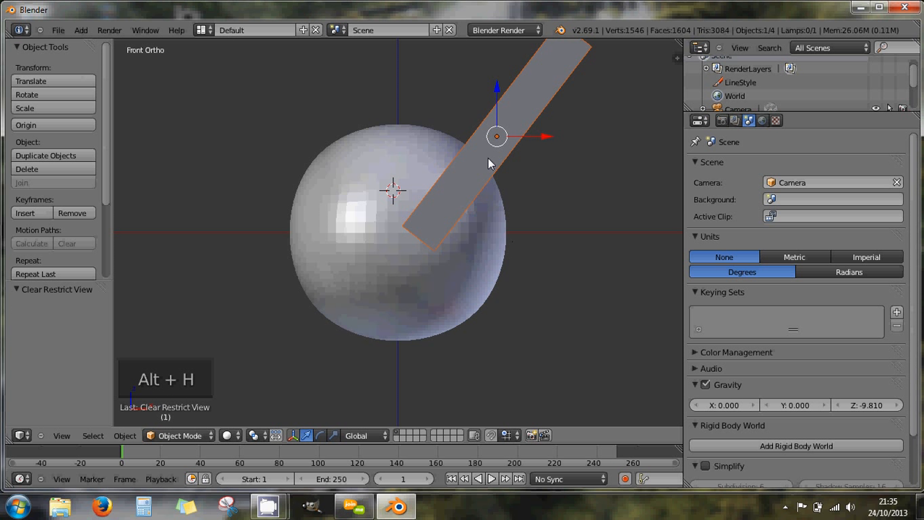
pyautogui.press('h')
# - Move the rounded mesh slightly along X and Z against the hidden slab, ending with -0.016 along X, and check the cut in perspective
pyautogui.rightClick(389, 217)
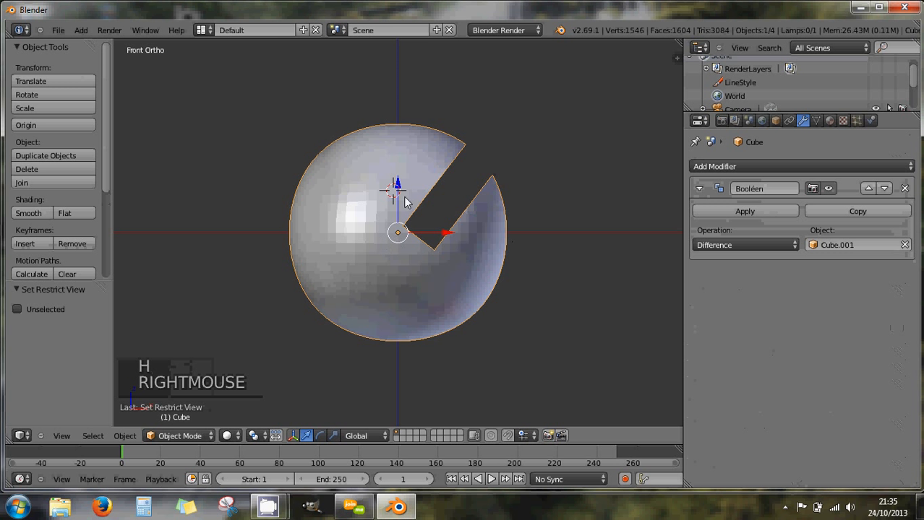
pyautogui.moveTo(397, 184); pyautogui.dragTo(474, 235)
pyautogui.moveTo(424, 190); pyautogui.dragTo(418, 164)
pyautogui.moveTo(473, 219); pyautogui.dragTo(463, 215)
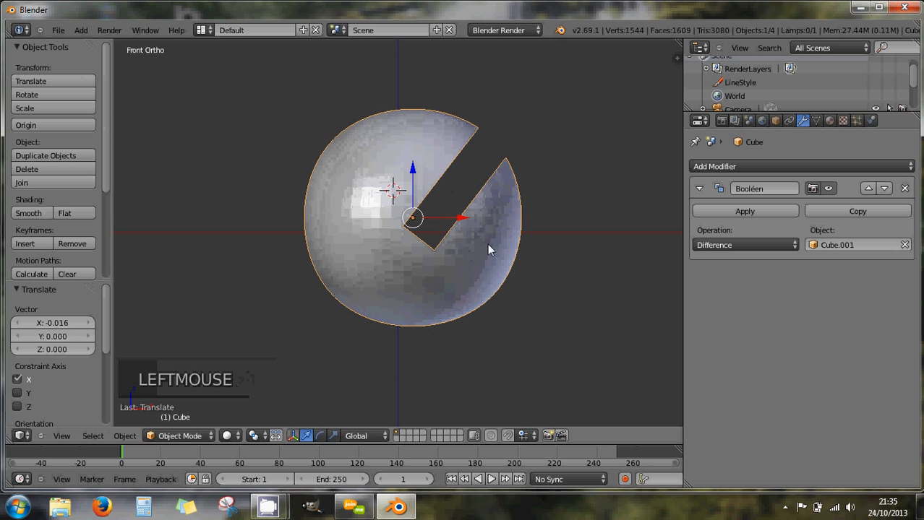
pyautogui.moveTo(480, 248); pyautogui.dragTo(460, 269, button='middle')
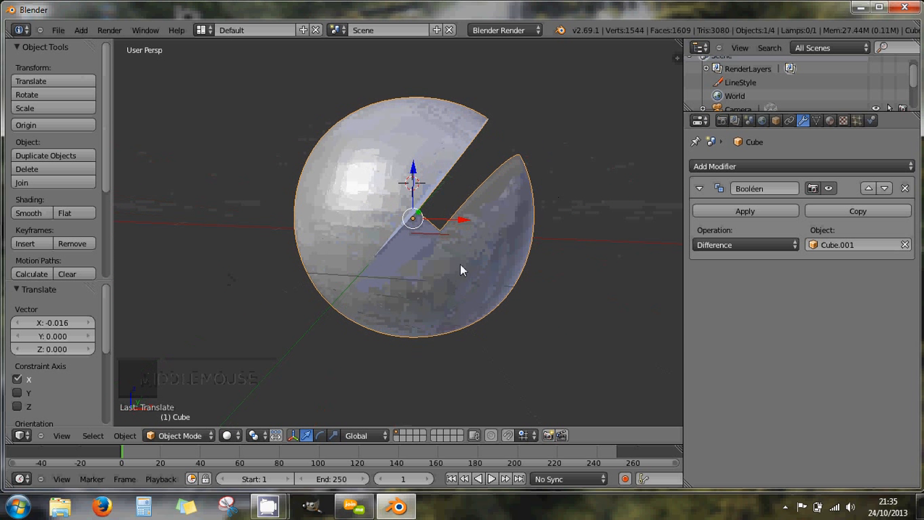
pyautogui.press('KP_1')
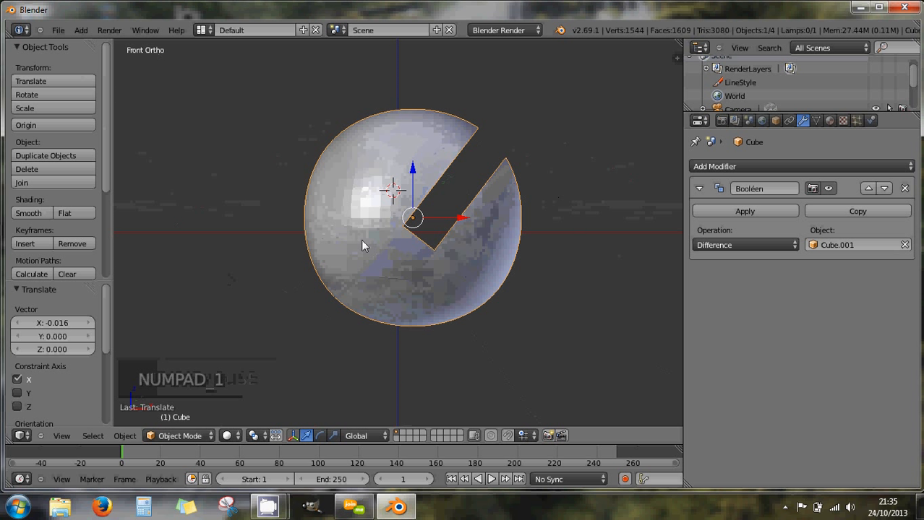
# - Compare smooth and flat shading on the cut mesh, leave it on smooth, and inspect the surface up close
pyautogui.click(29, 213)
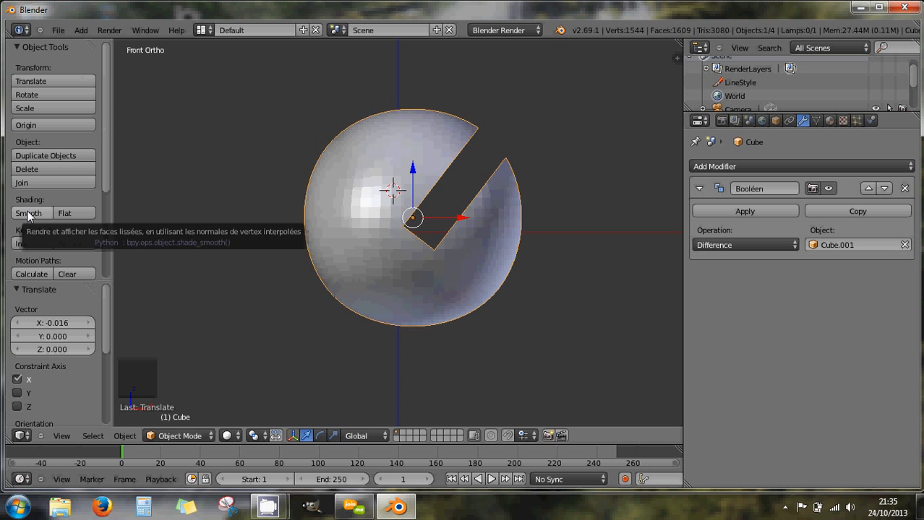
pyautogui.click(28, 211)
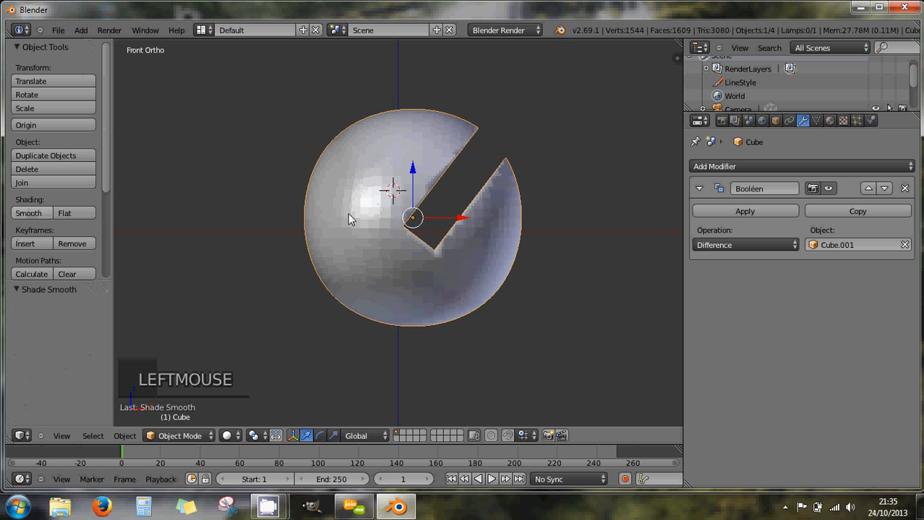
pyautogui.click(87, 212)
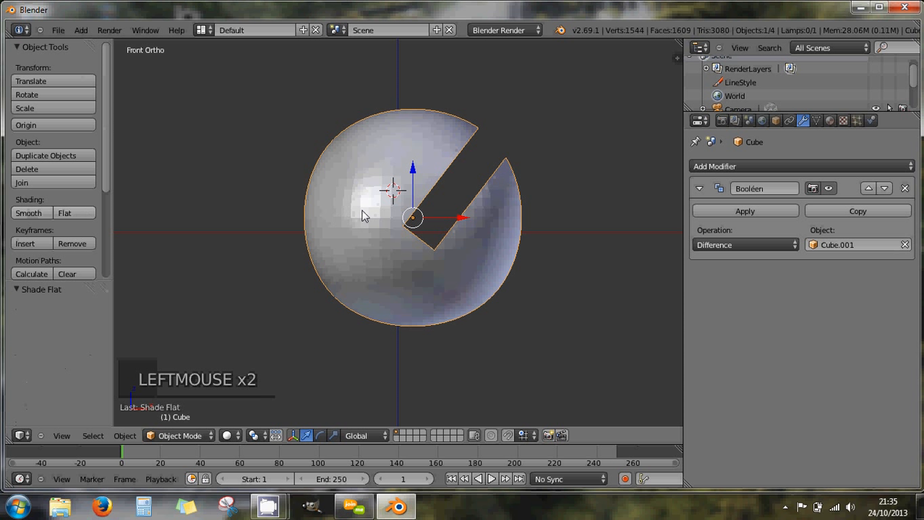
pyautogui.click(20, 215)
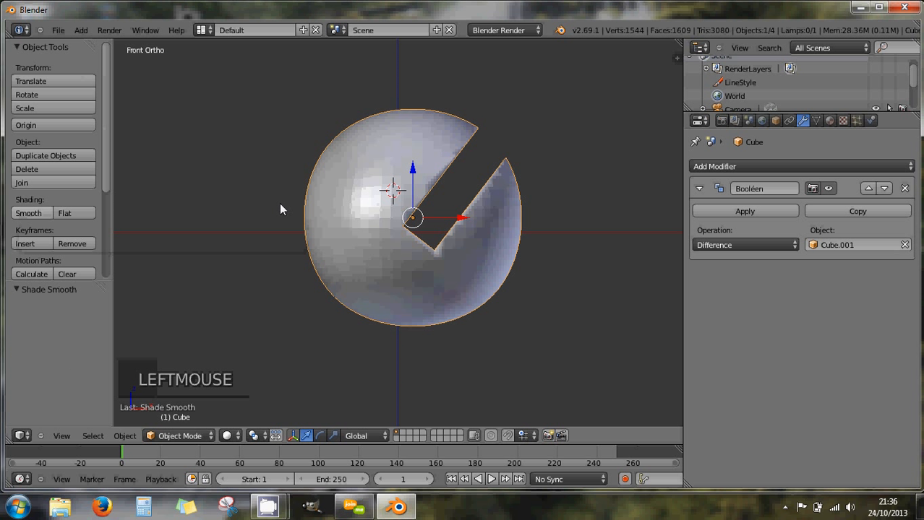
pyautogui.scroll(2, 286, 202)
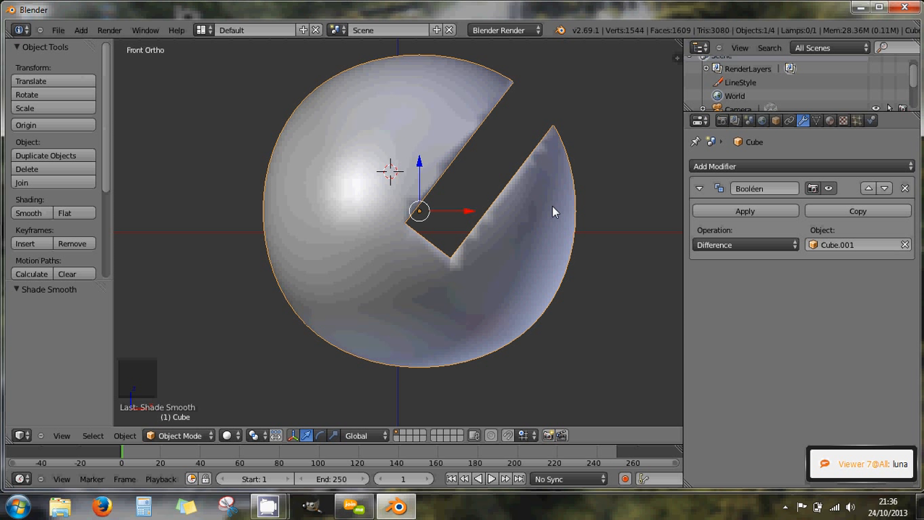
pyautogui.scroll(-3, 551, 207)
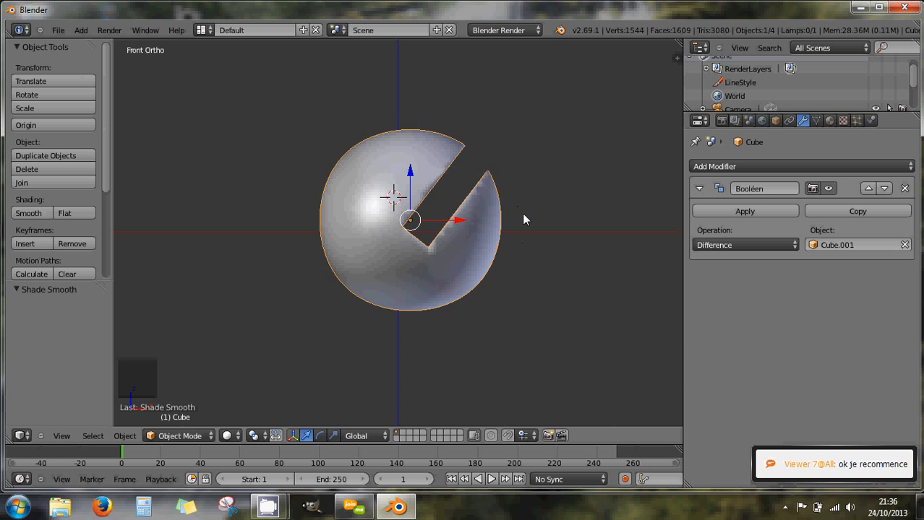
# - Check the mesh's underlying geometry in Edit Mode and return to Object Mode
pyautogui.rightClick(481, 232)
pyautogui.press('Tab')
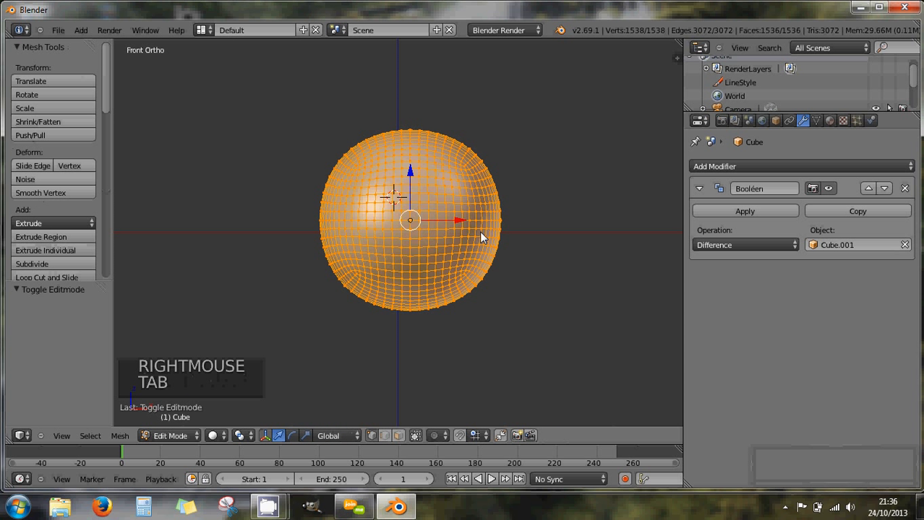
pyautogui.press('Tab')
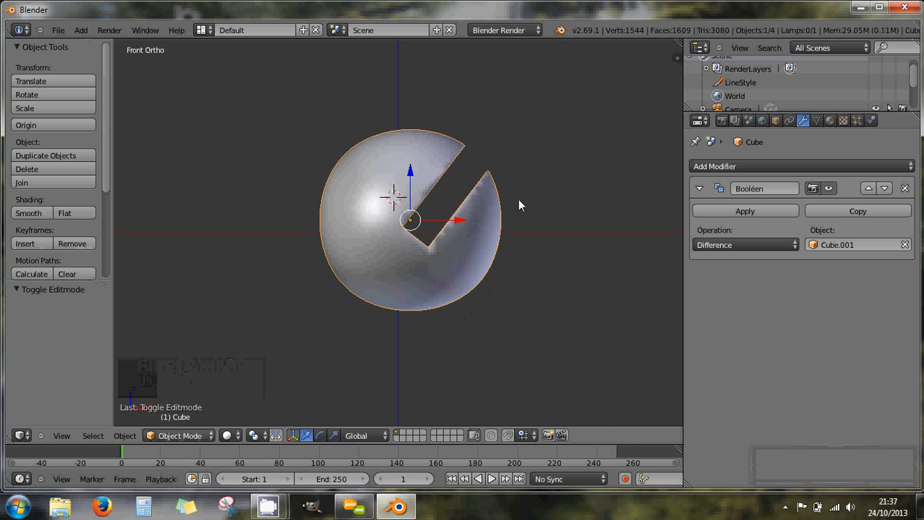
pyautogui.scroll(-2, 500, 245)
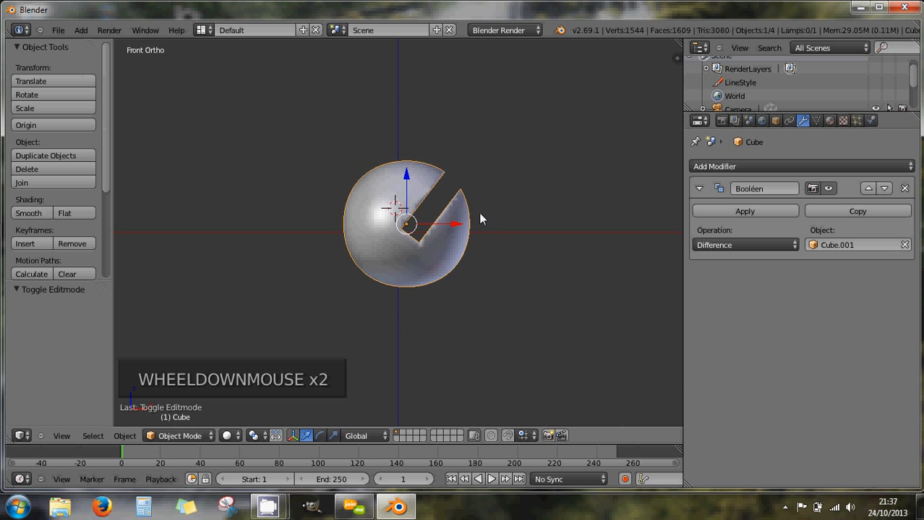
# - Inspect the rounded mesh's full uncut geometry in Edit Mode as a wireframe, and return to solid display in Object Mode
pyautogui.click(189, 436)
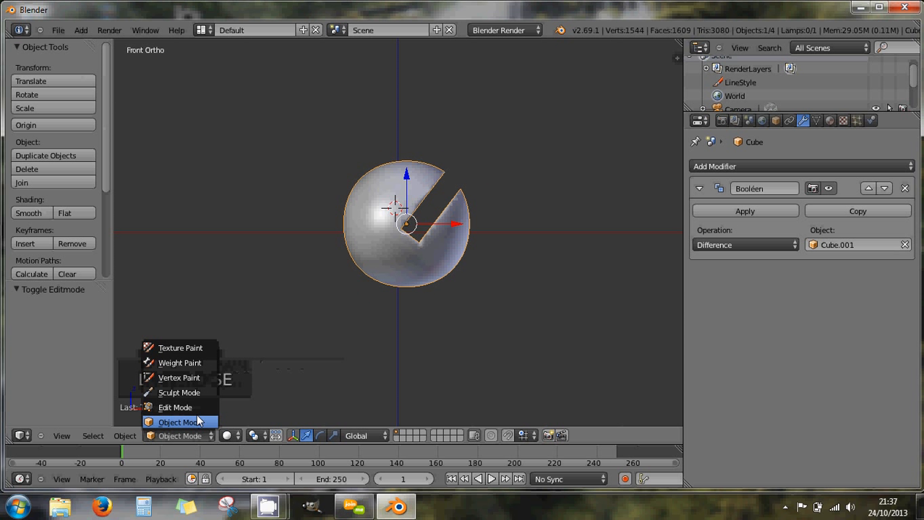
pyautogui.click(192, 409)
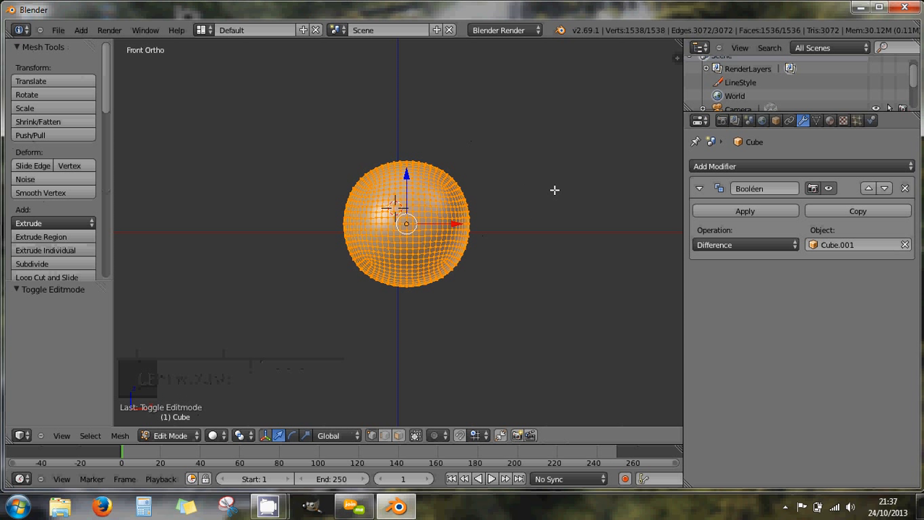
pyautogui.press('z')
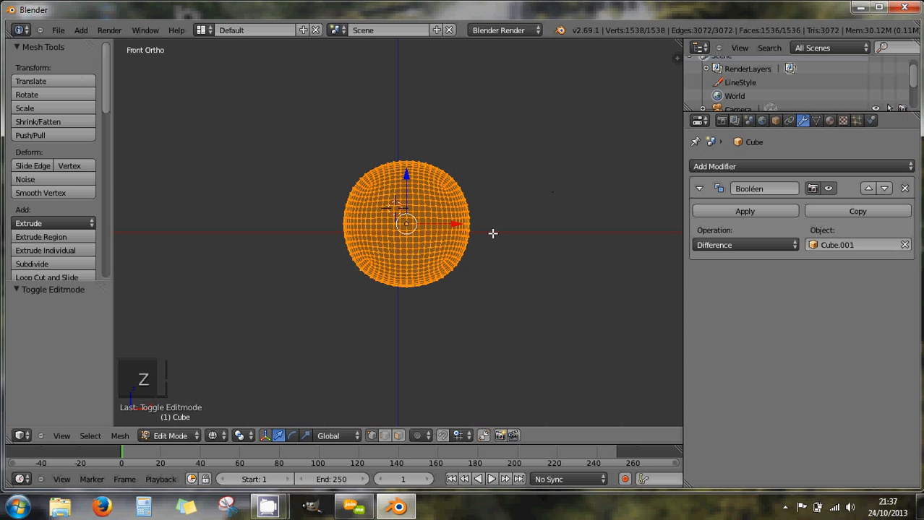
pyautogui.moveTo(488, 217); pyautogui.dragTo(498, 243, button='middle')
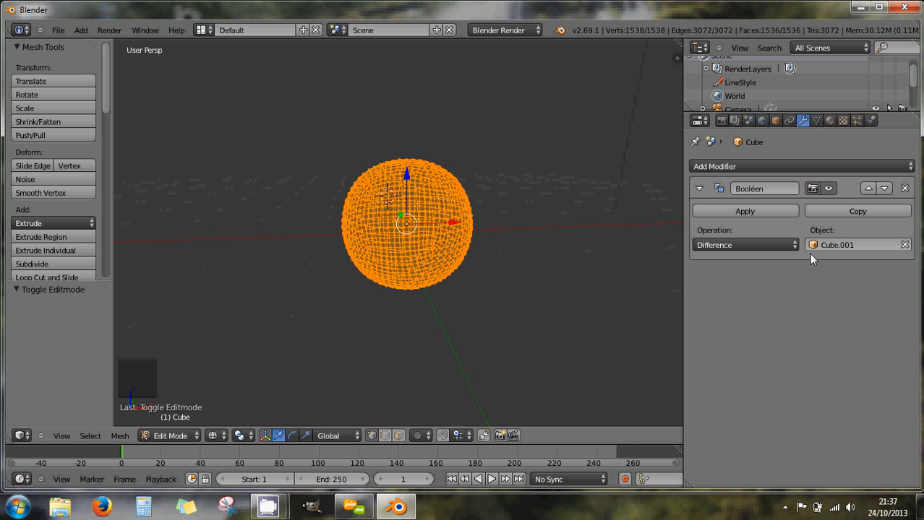
pyautogui.moveTo(503, 264)
pyautogui.mouseDown(button='middle')
pyautogui.moveTo(532, 259)
pyautogui.moveTo(510, 254)
pyautogui.mouseUp(button='middle')
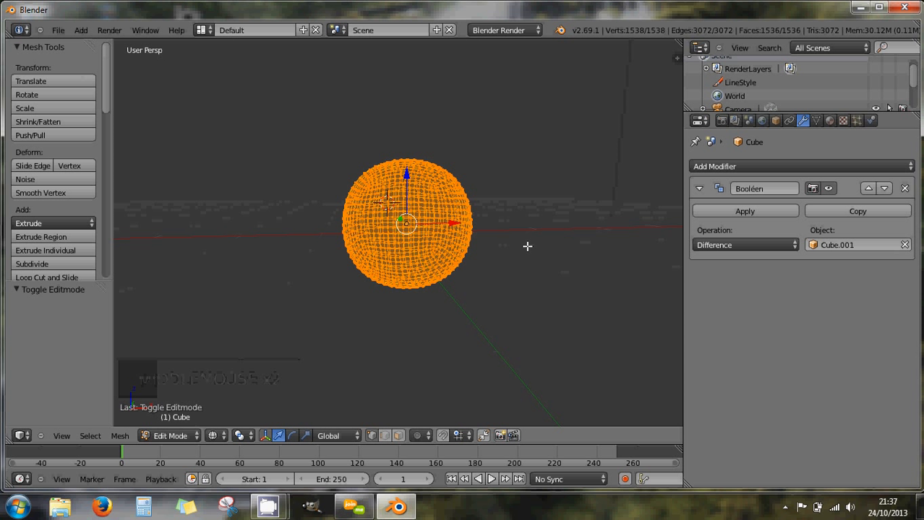
pyautogui.press('KP_1')
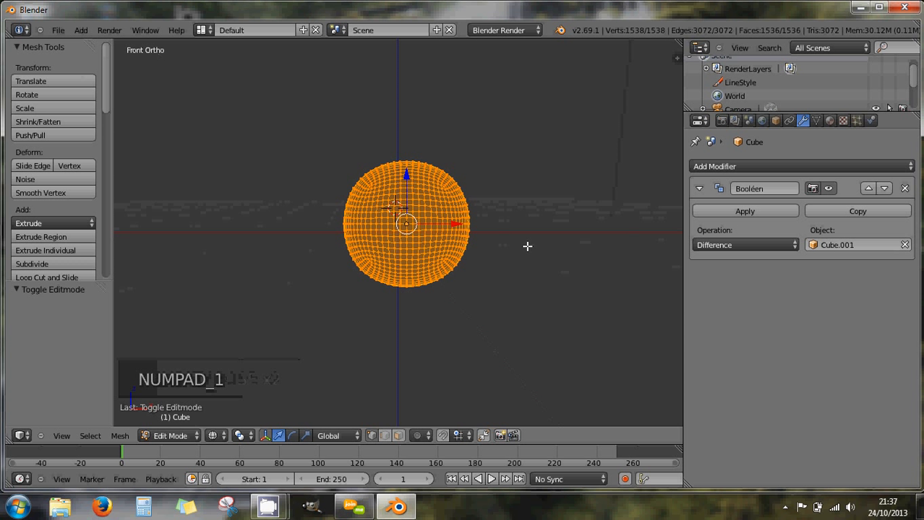
pyautogui.press('Tab')
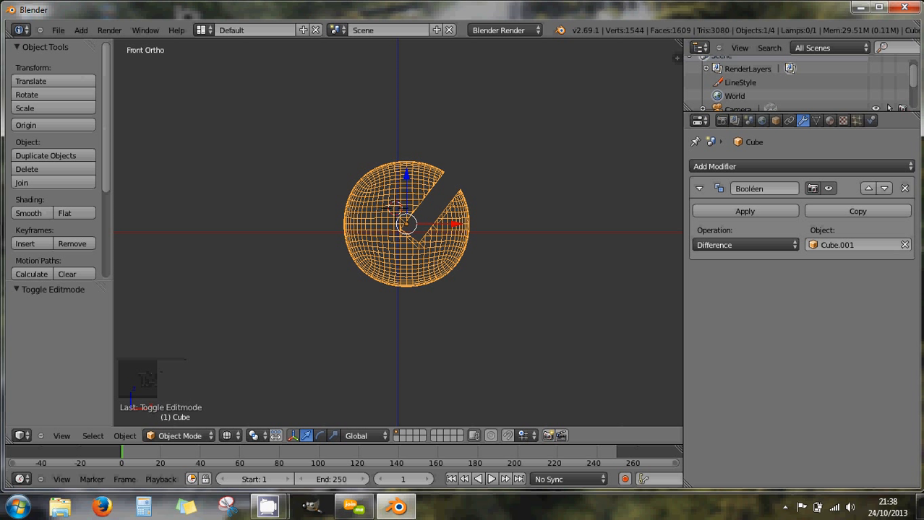
pyautogui.press('z')
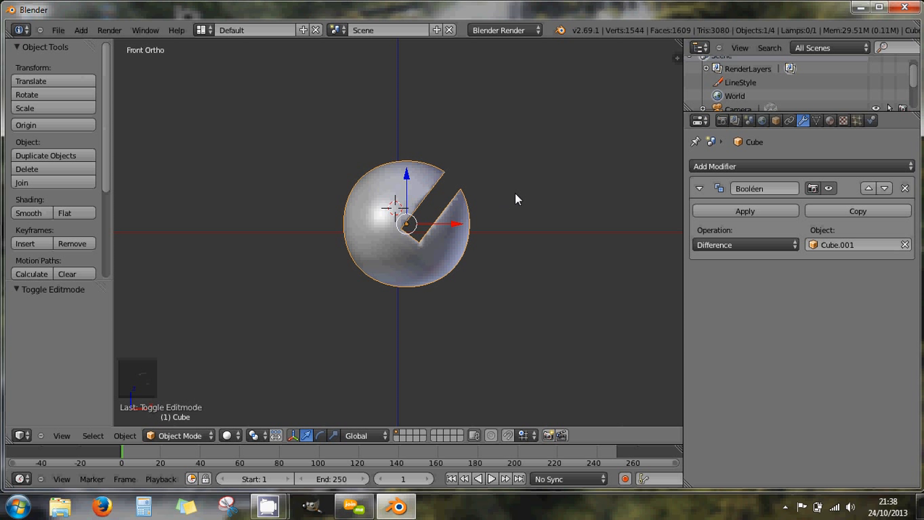
# - Toggle the hidden slab back into view and hide it on its own again to compare the scene with the cut mesh
pyautogui.hotkey('alt', 'h')
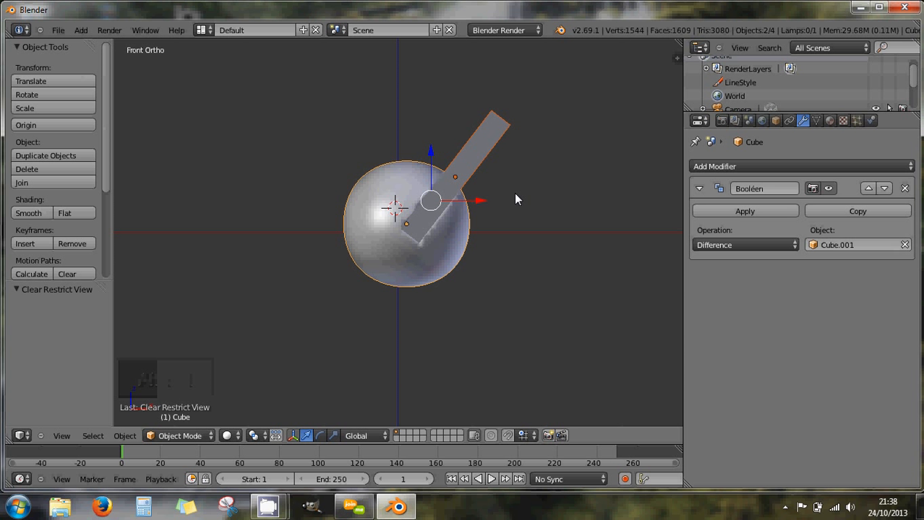
pyautogui.press('h')
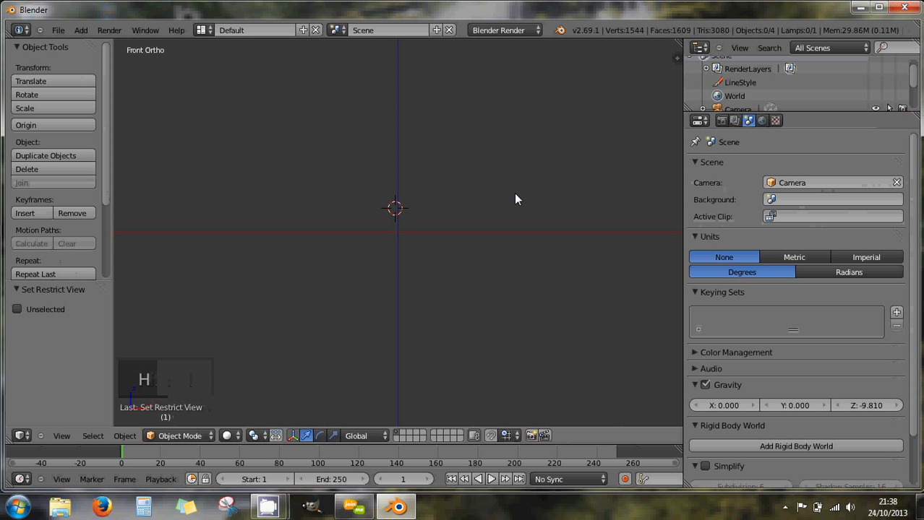
pyautogui.hotkey('alt', 'h')
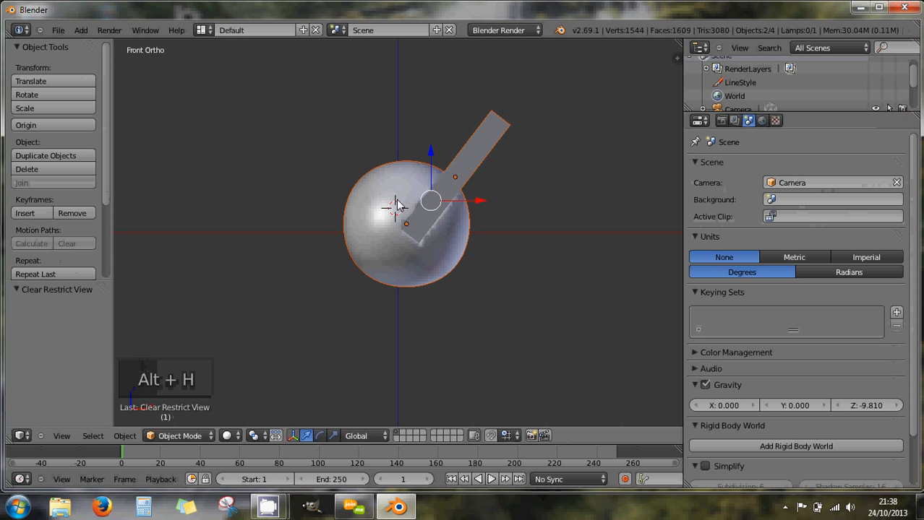
pyautogui.rightClick(448, 187)
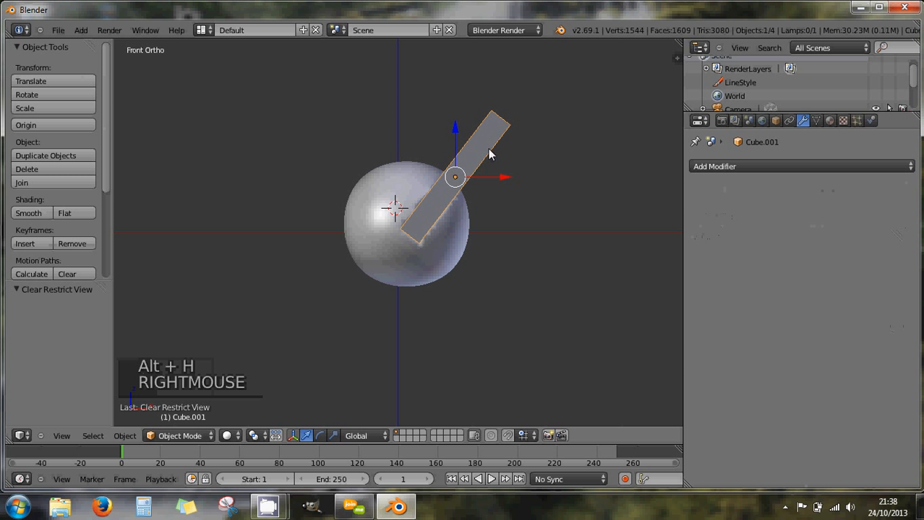
pyautogui.press('h')
pyautogui.press('h')
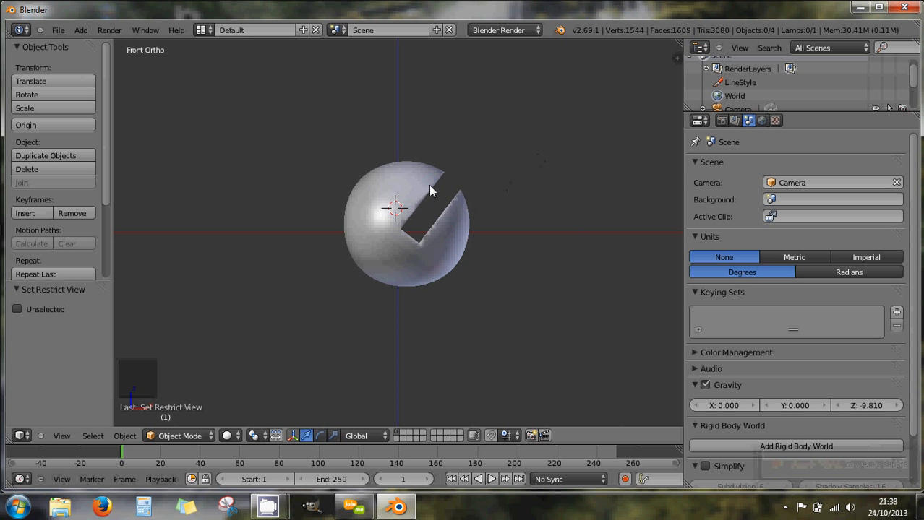
pyautogui.rightClick(449, 228)
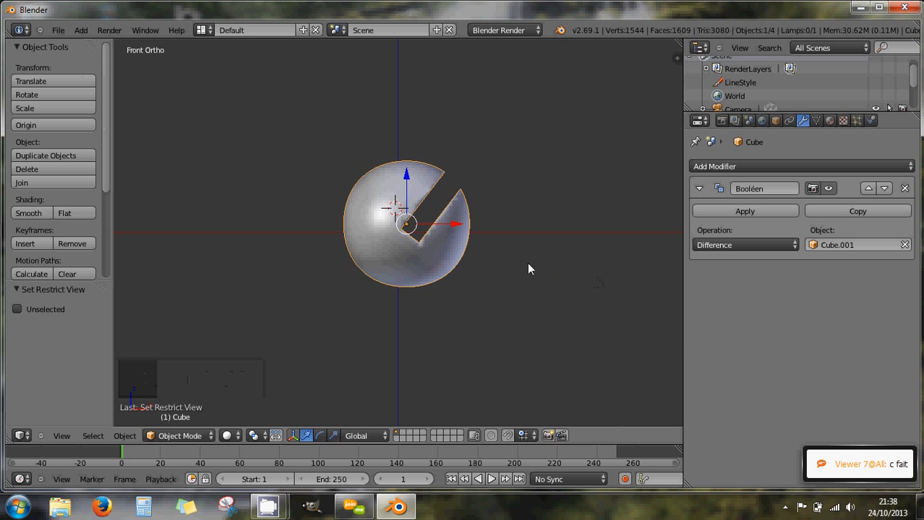
pyautogui.hotkey('alt', 'h')
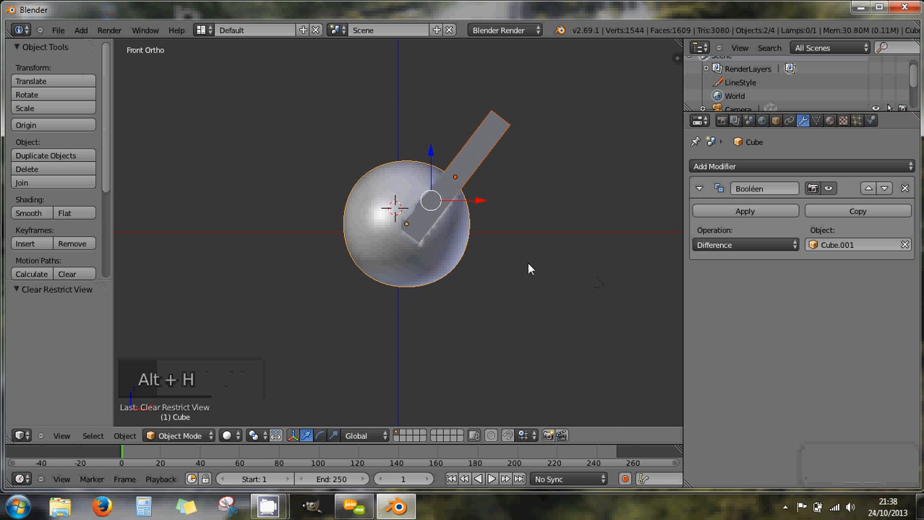
pyautogui.rightClick(479, 154)
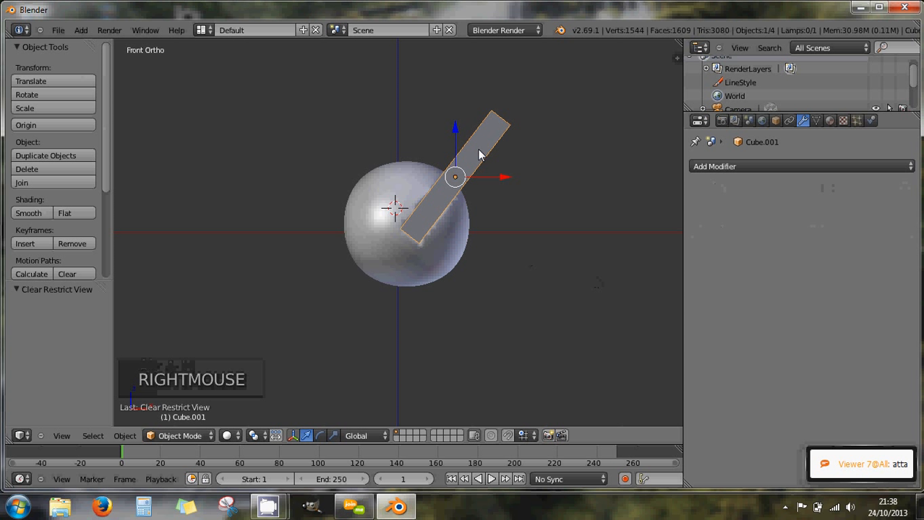
pyautogui.press('h')
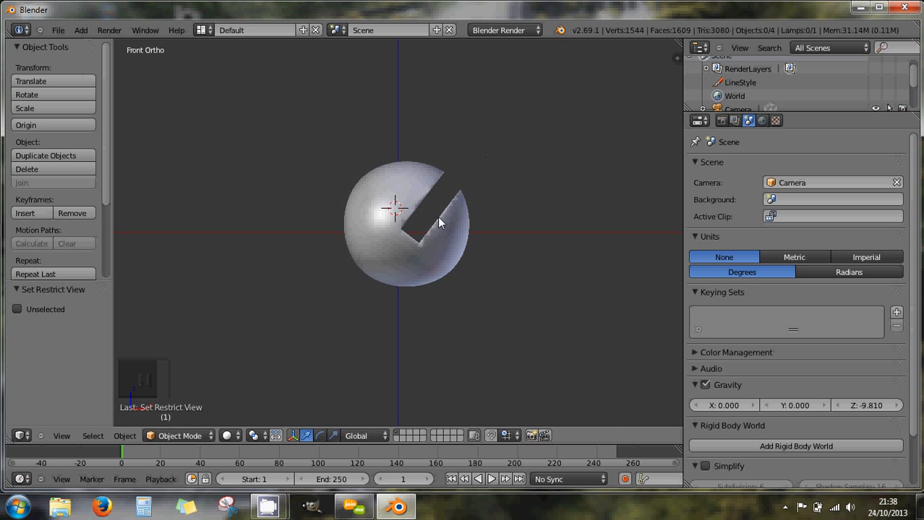
# - Nudge the rounded mesh slightly along Z and by -0.018 along X relative to the hidden slab
pyautogui.rightClick(426, 273)
pyautogui.moveTo(407, 187); pyautogui.dragTo(407, 180)
pyautogui.moveTo(452, 220); pyautogui.dragTo(456, 224)
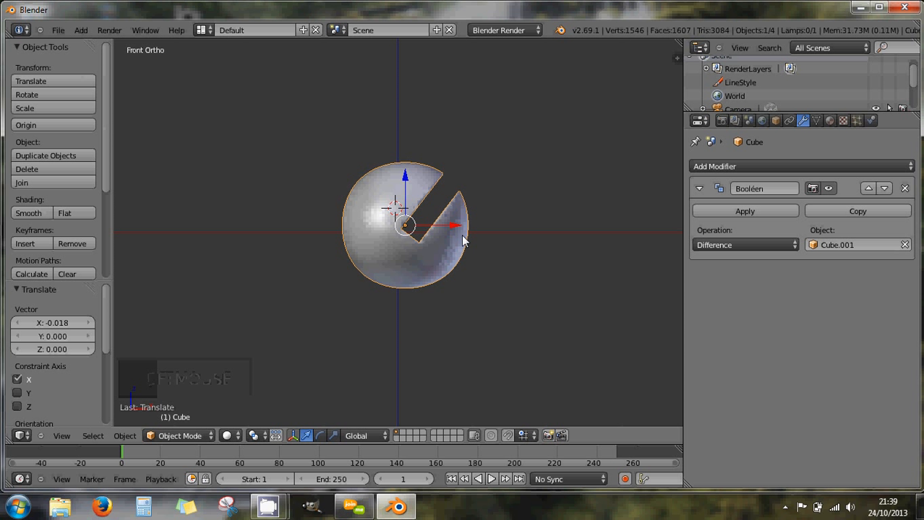
# - Reveal the slab, shift it together with the mesh by -0.036 along X, and move the slab alone further along negative X
pyautogui.hotkey('alt', 'h')
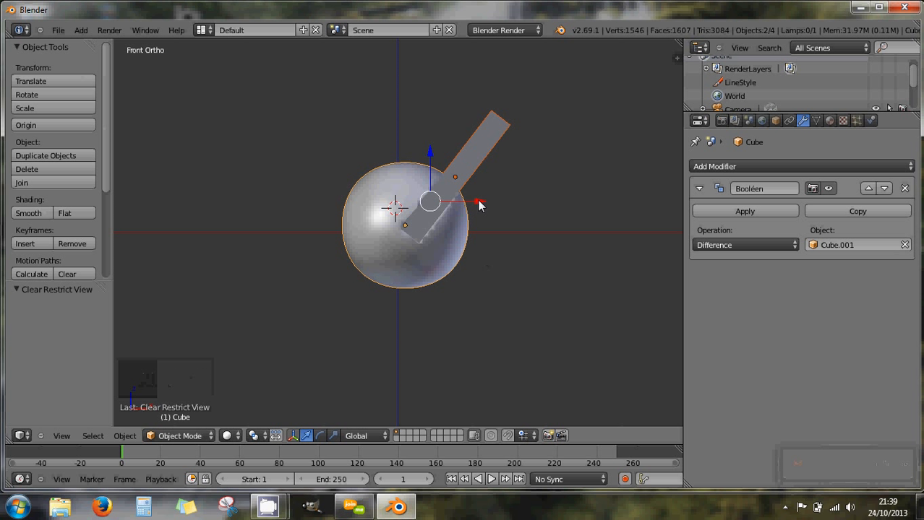
pyautogui.moveTo(478, 202)
pyautogui.mouseDown()
pyautogui.moveTo(554, 210)
pyautogui.moveTo(474, 209)
pyautogui.mouseUp()
pyautogui.rightClick(469, 172)
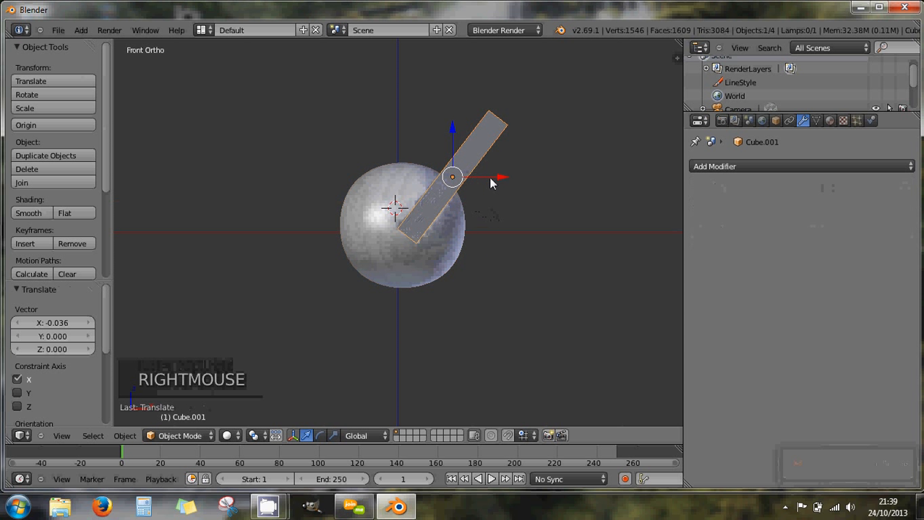
pyautogui.moveTo(499, 177)
pyautogui.mouseDown()
pyautogui.moveTo(584, 188)
pyautogui.moveTo(589, 177)
pyautogui.moveTo(493, 178)
pyautogui.mouseUp()
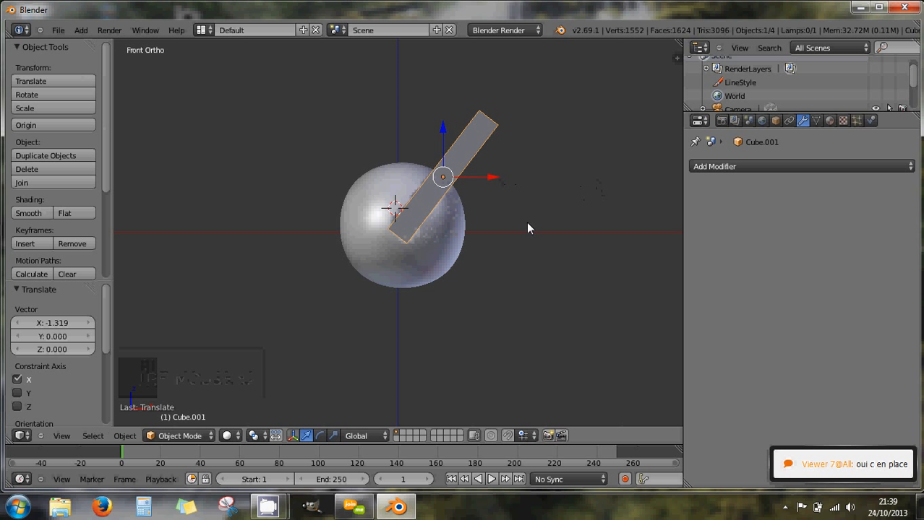
# - Replace the rounded mesh's Boolean modifier with a new one set to Difference, using Cube.001 as its object
pyautogui.press('KP_3')
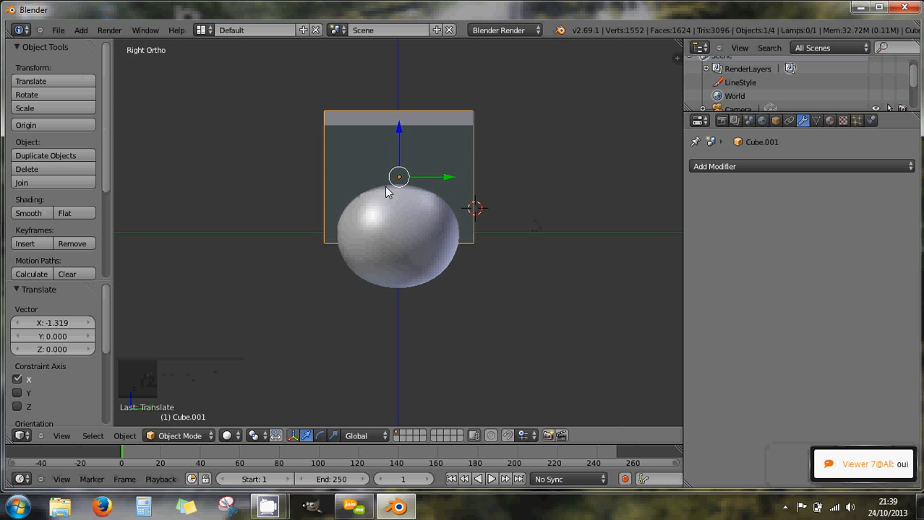
pyautogui.rightClick(405, 233)
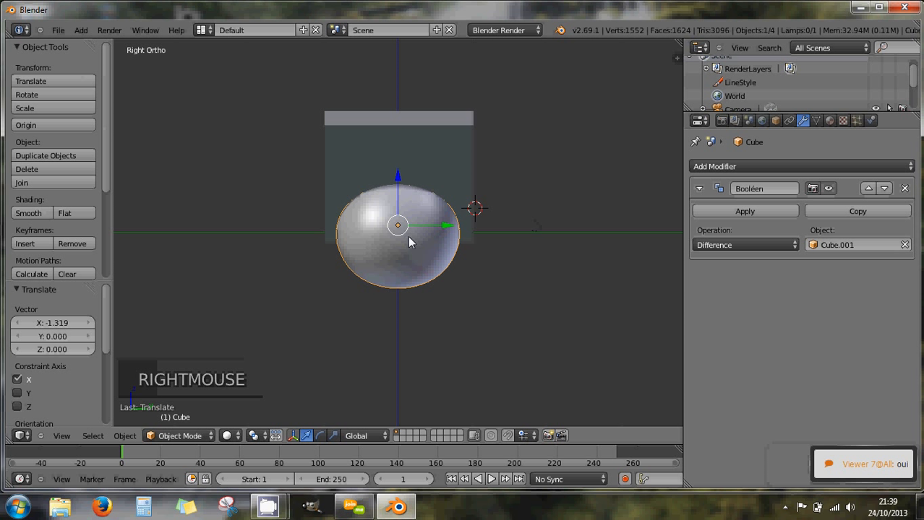
pyautogui.click(904, 189)
pyautogui.click(788, 166)
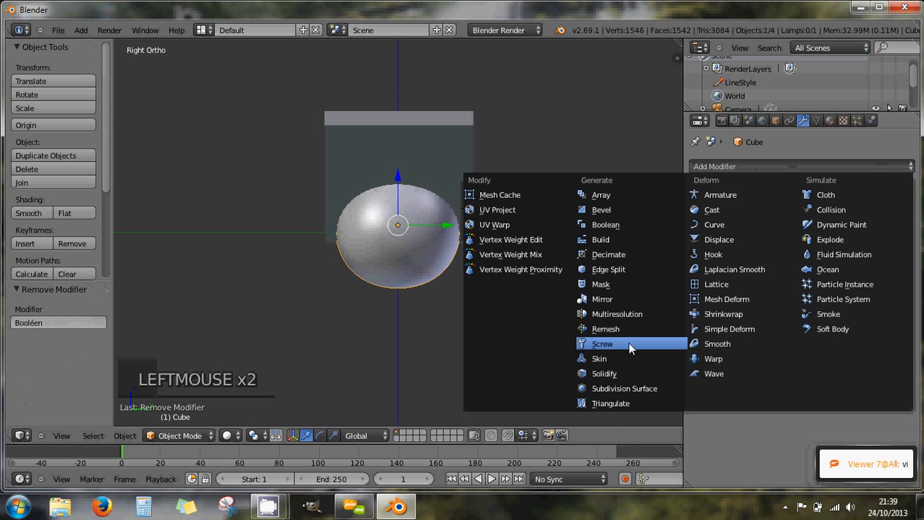
pyautogui.click(601, 225)
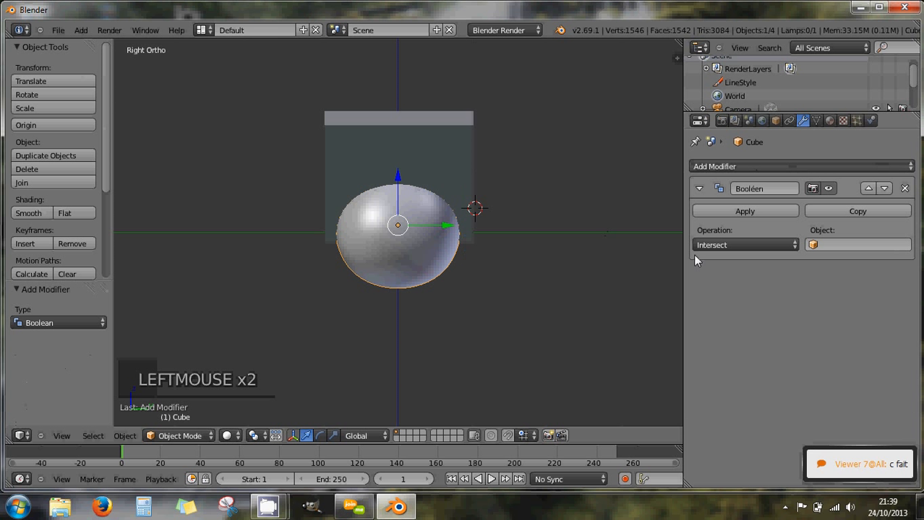
pyautogui.click(730, 246)
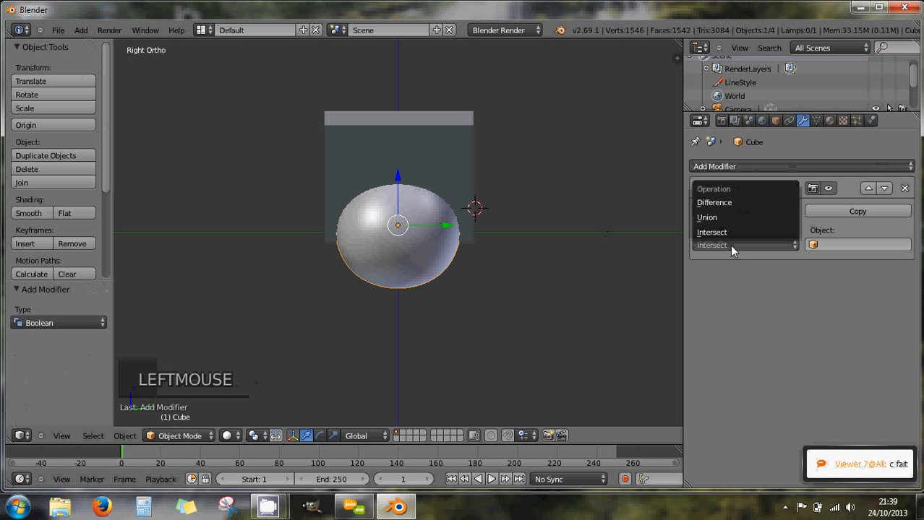
pyautogui.click(722, 203)
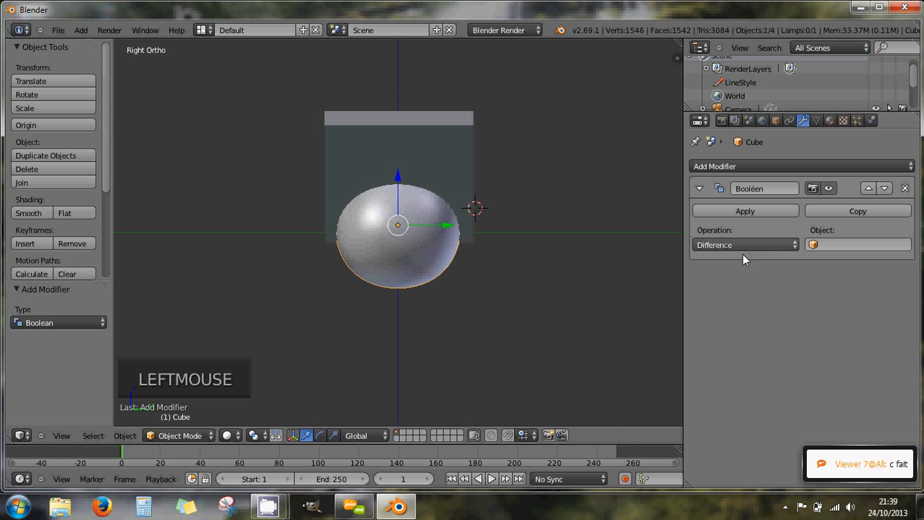
pyautogui.click(815, 247)
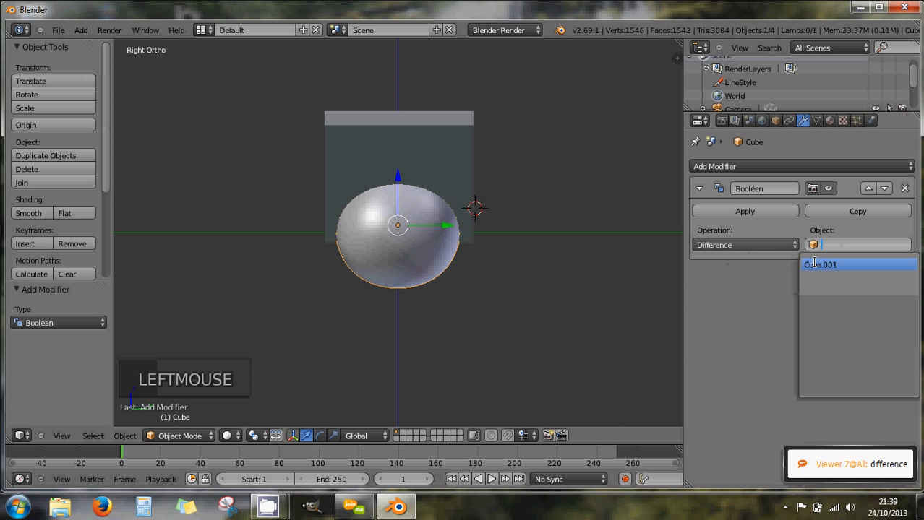
pyautogui.click(816, 265)
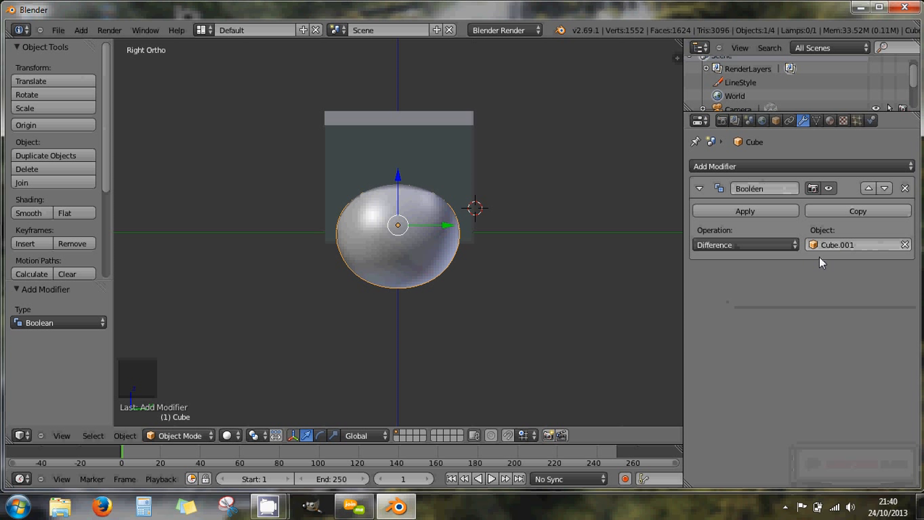
pyautogui.click(764, 246)
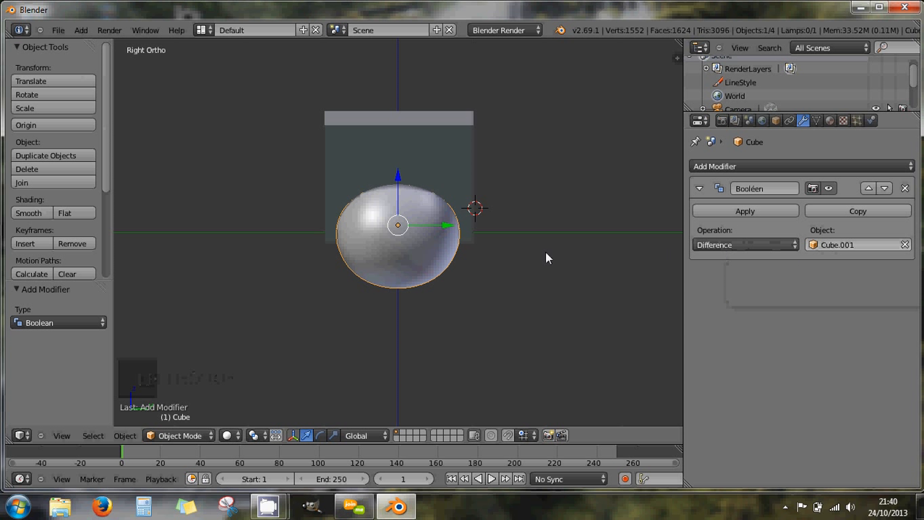
# - Hide the slab temporarily to inspect the notch in perspective, and bring the slab back into view
pyautogui.moveTo(444, 255); pyautogui.dragTo(594, 274, button='middle')
pyautogui.rightClick(477, 161)
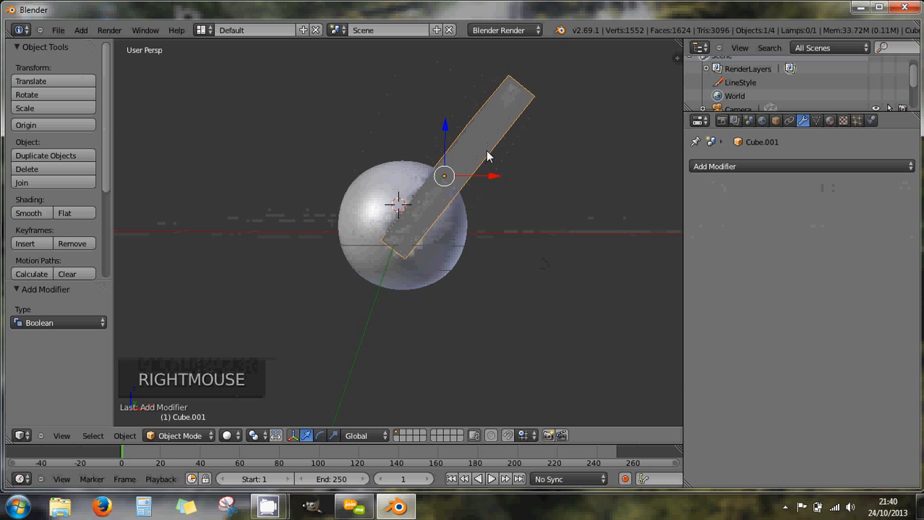
pyautogui.press('h')
pyautogui.press('h')
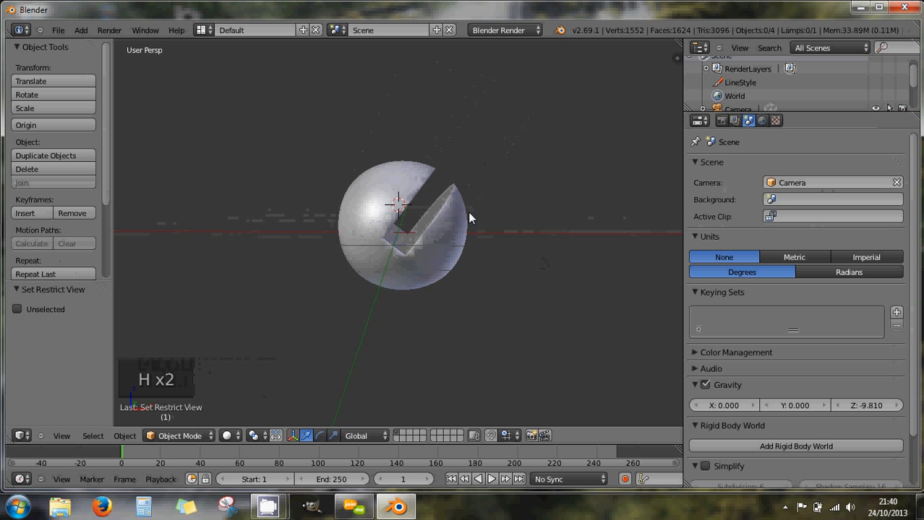
pyautogui.hotkey('alt', 'h')
# - Apply the Boolean Difference modifier to the rounded mesh permanently and select the slab
pyautogui.rightClick(435, 238)
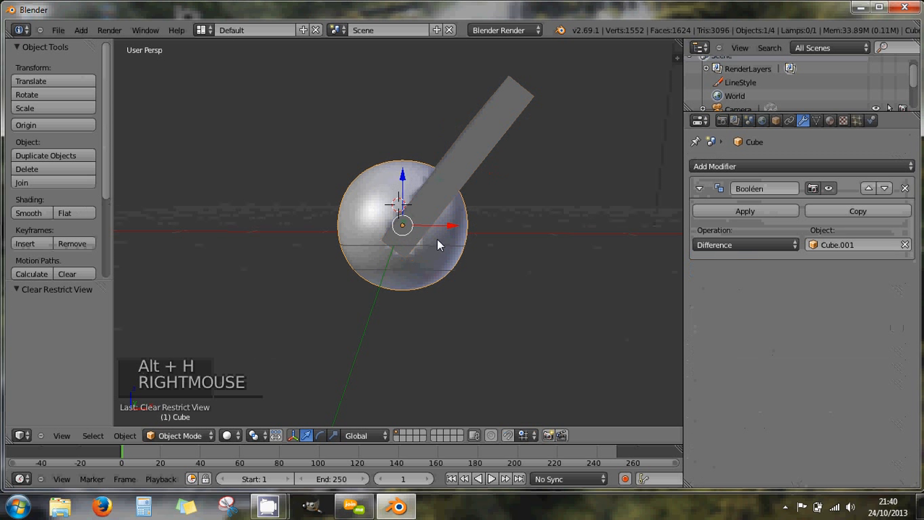
pyautogui.moveTo(424, 217); pyautogui.dragTo(607, 254, button='middle')
pyautogui.click(751, 211)
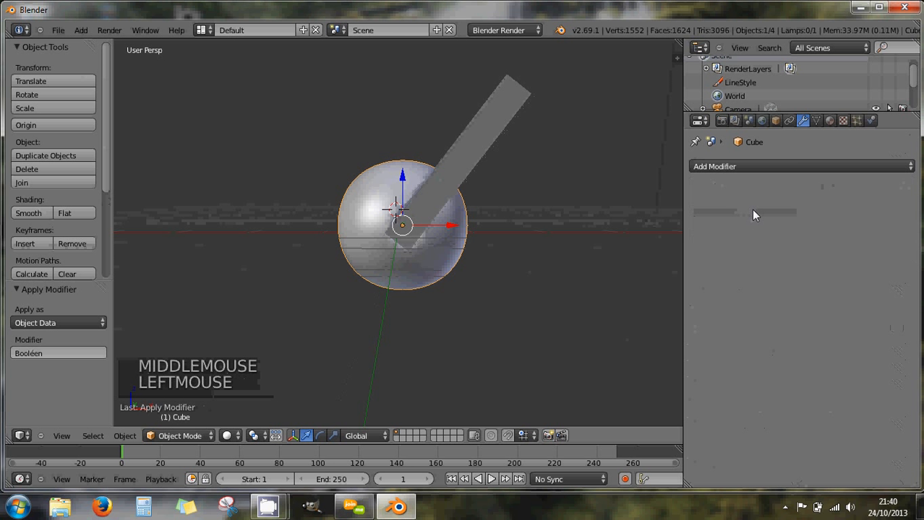
pyautogui.rightClick(473, 153)
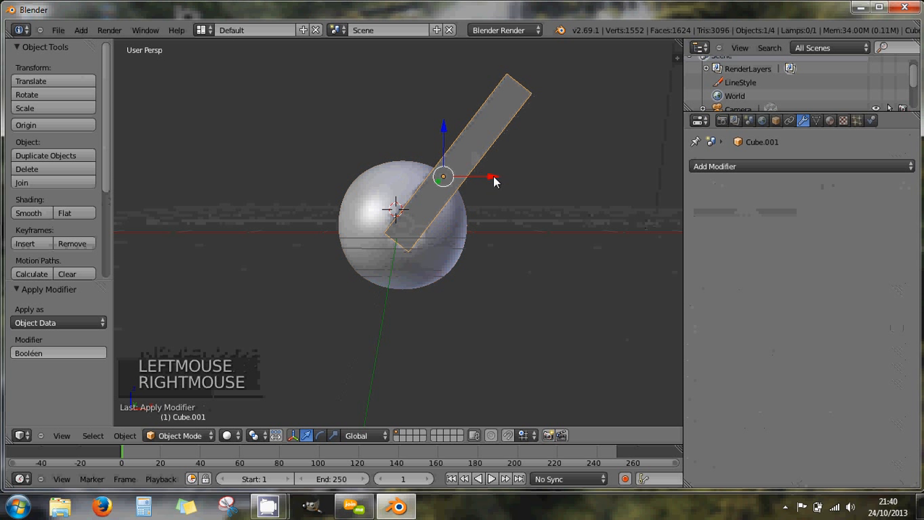
# - Move the slab 1.675 along X away from the rounded mesh and inspect the applied notch from several angles
pyautogui.moveTo(491, 175); pyautogui.dragTo(615, 194)
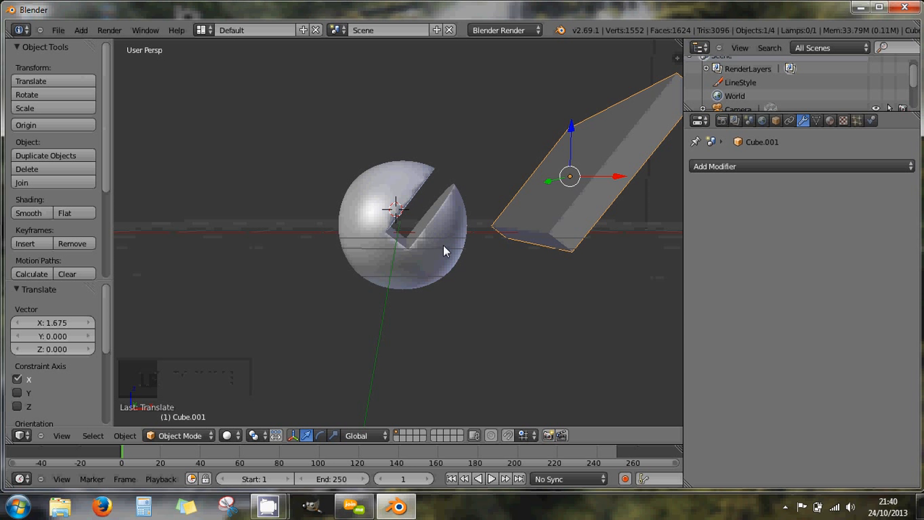
pyautogui.moveTo(446, 249)
pyautogui.mouseDown(button='middle')
pyautogui.moveTo(445, 239)
pyautogui.moveTo(447, 251)
pyautogui.moveTo(418, 249)
pyautogui.moveTo(441, 258)
pyautogui.mouseUp(button='middle')
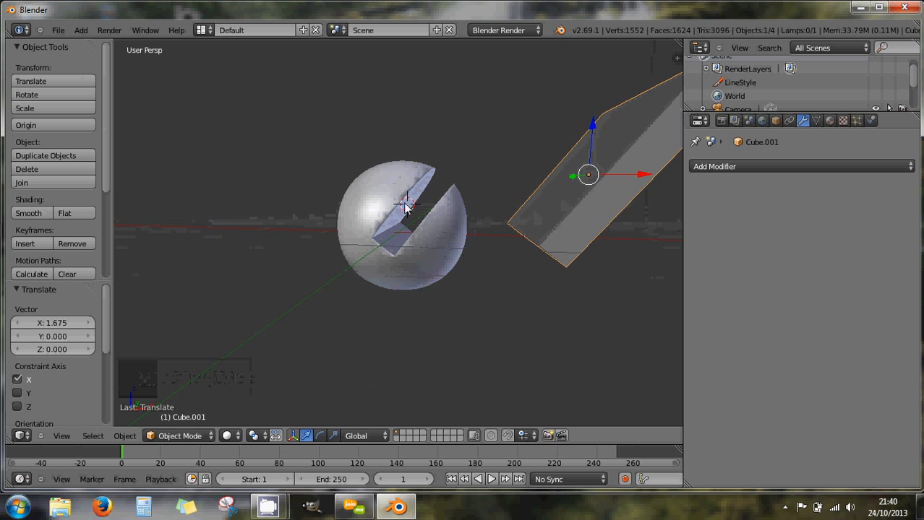
pyautogui.moveTo(570, 208); pyautogui.dragTo(506, 217, button='middle')
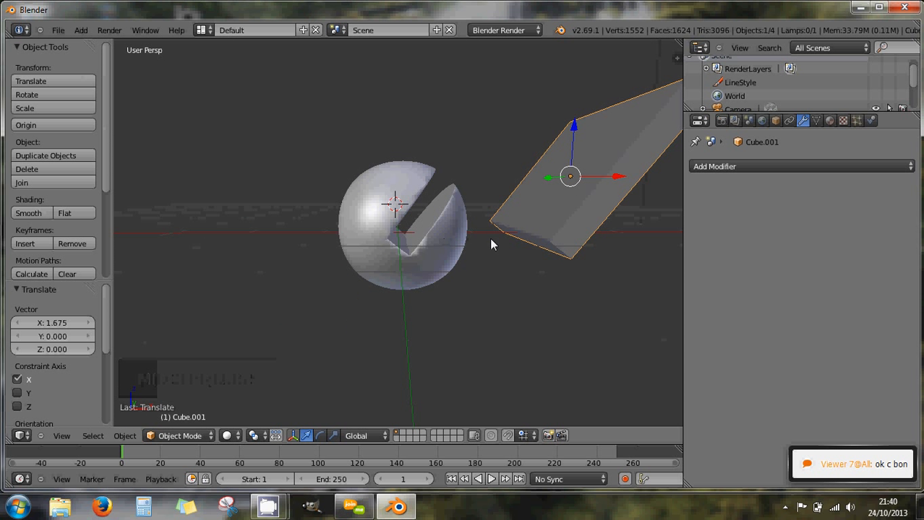
pyautogui.press('KP_Subtract')
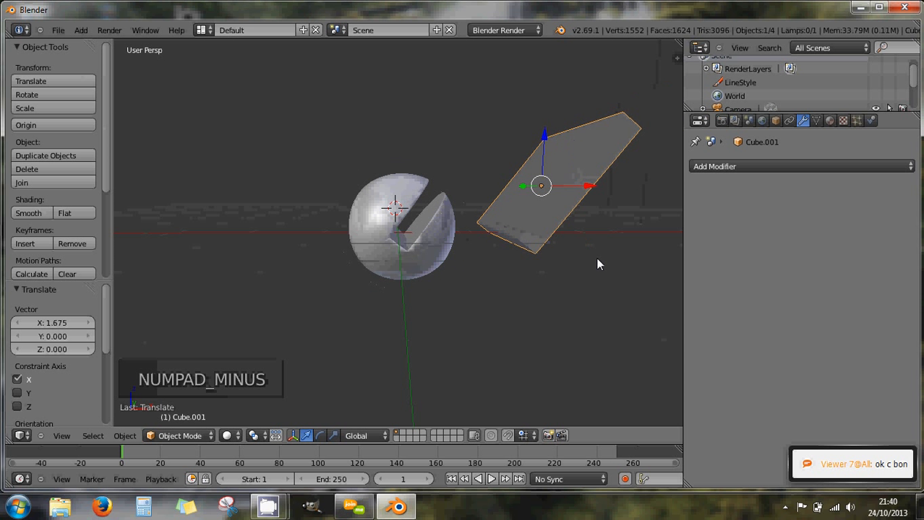
# - Undo the slab's move and selection and the application of the Boolean Difference modifier
pyautogui.hotkey('ctrl', 'z')
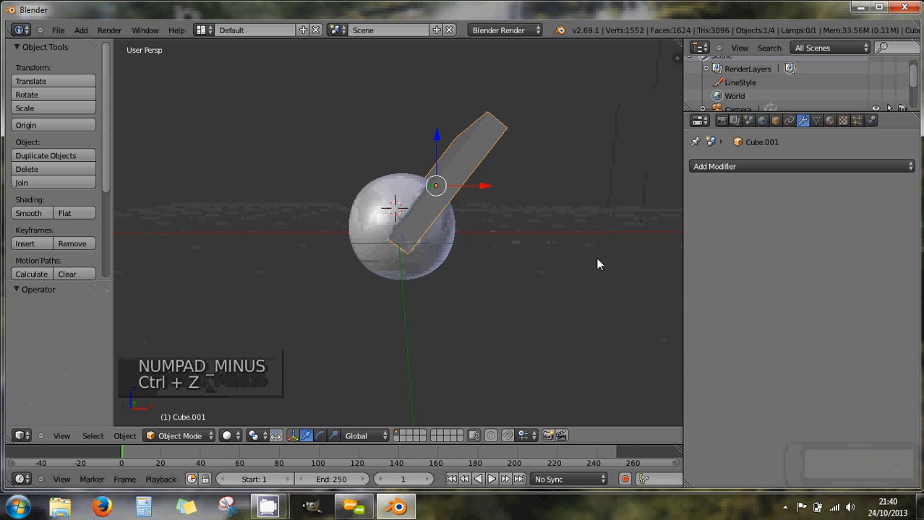
pyautogui.hotkey('ctrl', 'z')
pyautogui.hotkey('ctrl', 'z')
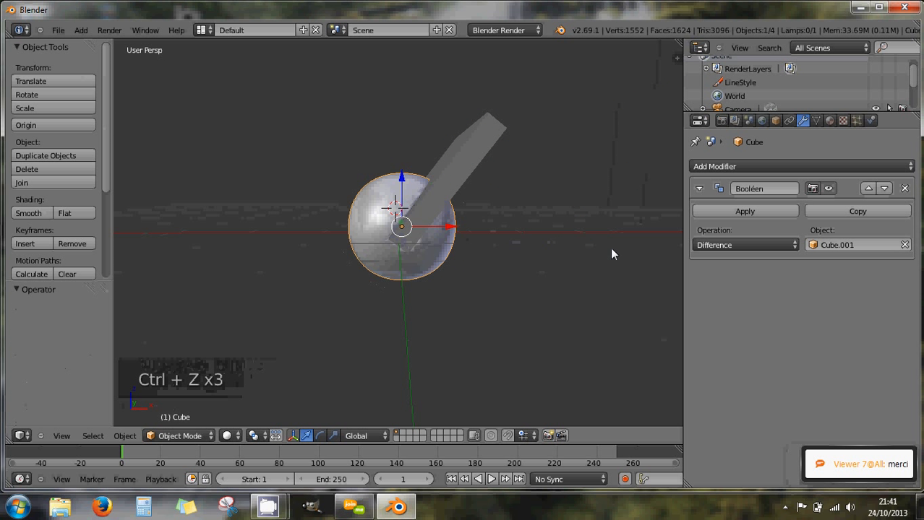
# - Switch the rounded mesh's Boolean modifier from Difference to Union and apply it permanently
pyautogui.moveTo(520, 231); pyautogui.dragTo(502, 219, button='middle')
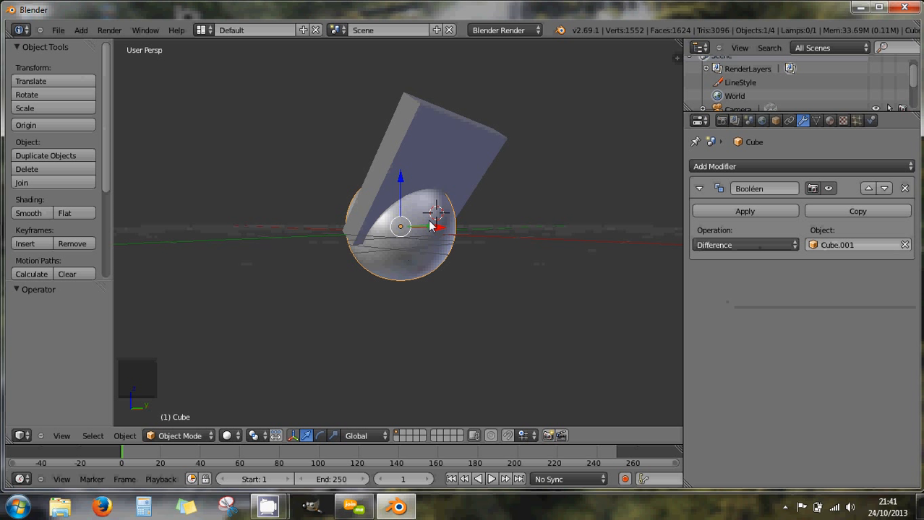
pyautogui.click(751, 244)
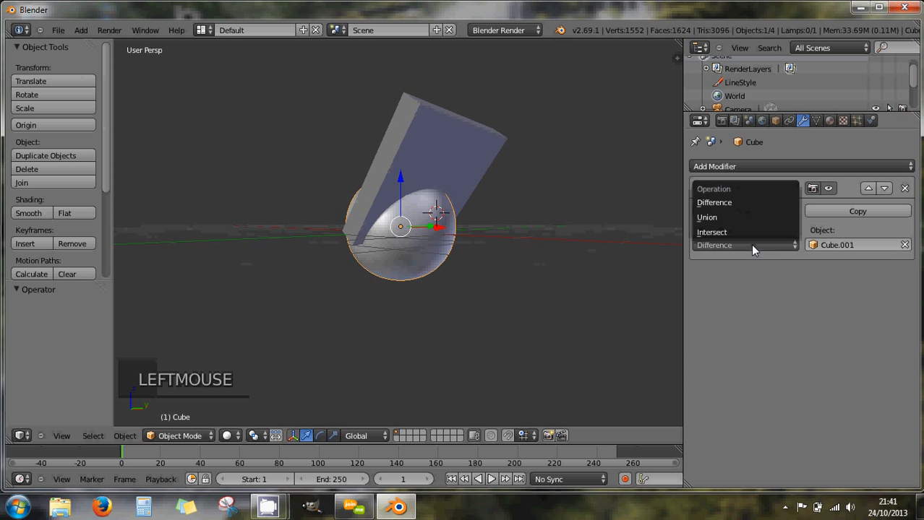
pyautogui.click(722, 218)
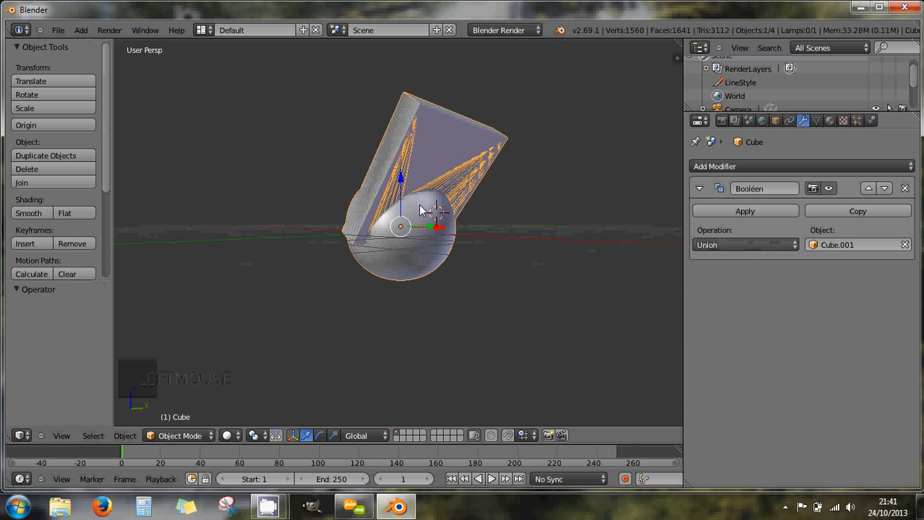
pyautogui.click(738, 214)
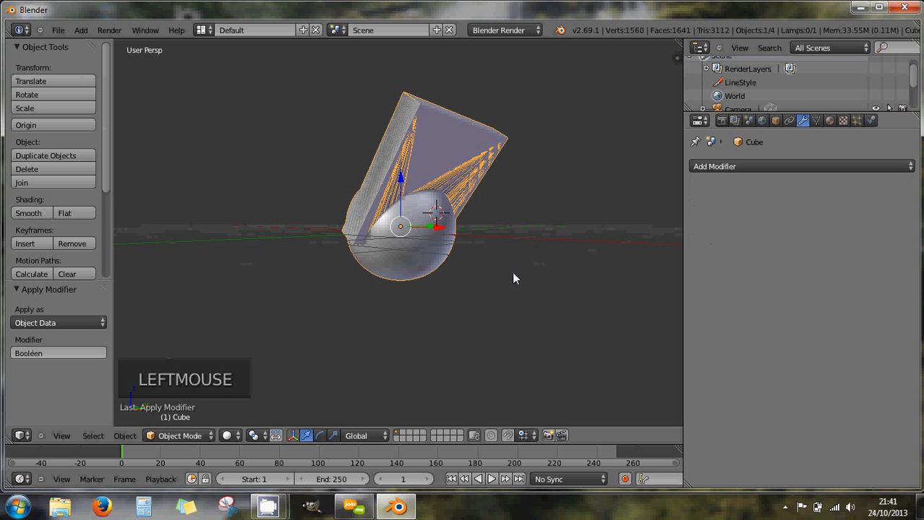
# - Select the separate slab and move it 1.773 along X away from the united mesh
pyautogui.moveTo(511, 271); pyautogui.dragTo(482, 170, button='middle')
pyautogui.rightClick(434, 150)
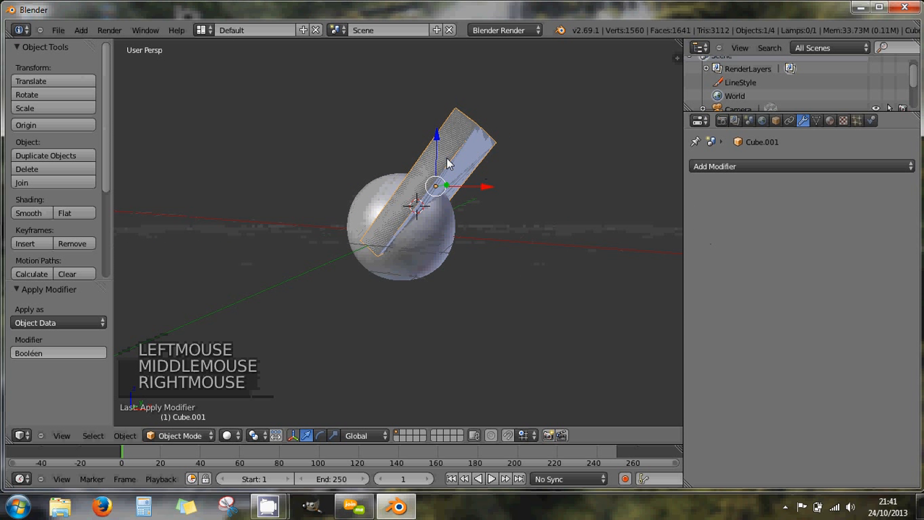
pyautogui.moveTo(489, 186); pyautogui.dragTo(614, 217)
pyautogui.moveTo(480, 217); pyautogui.dragTo(424, 229, button='middle')
# - Select the united mesh, enter Edit Mode, and examine how its edges join the sphere and slab
pyautogui.rightClick(429, 249)
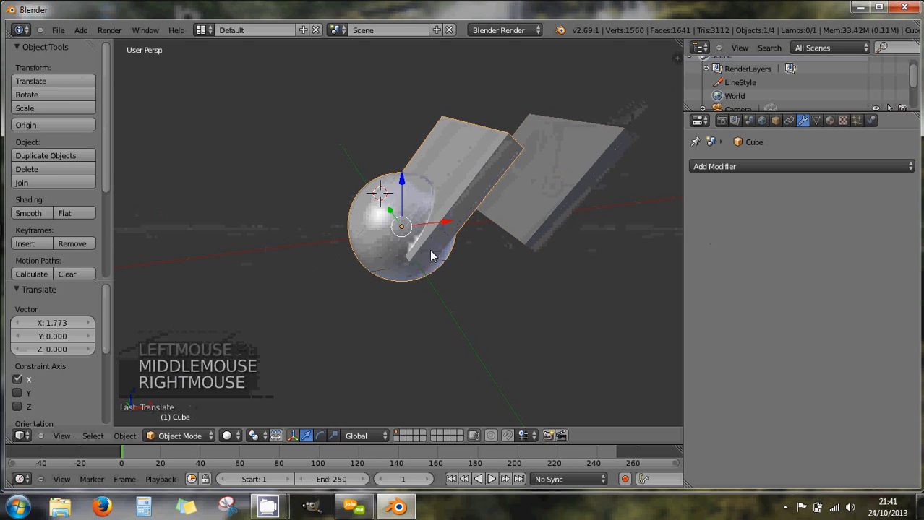
pyautogui.press('Tab')
pyautogui.scroll(1, 437, 247)
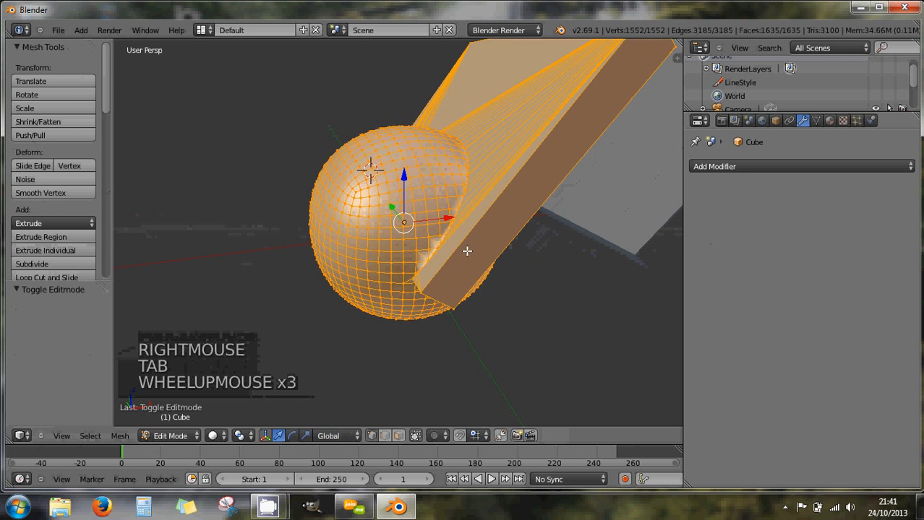
pyautogui.moveTo(466, 250); pyautogui.dragTo(438, 229, button='middle')
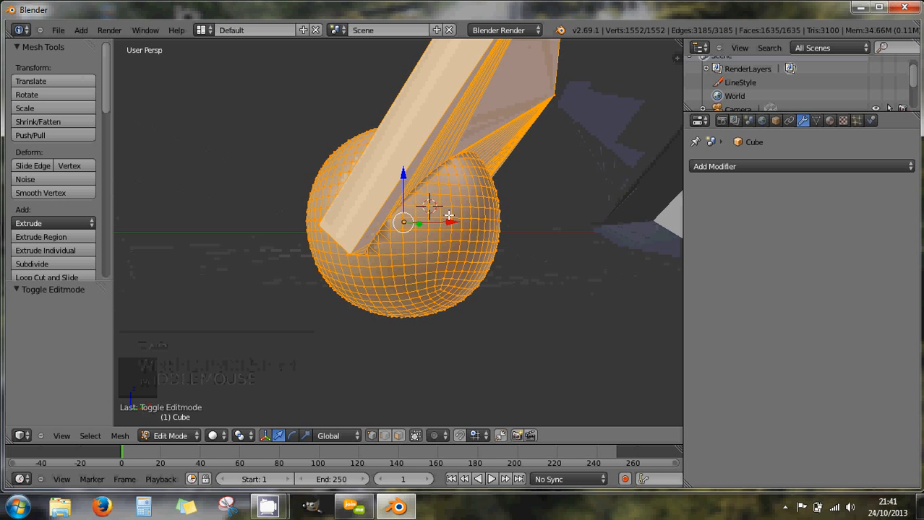
pyautogui.moveTo(448, 216); pyautogui.dragTo(553, 271, button='middle')
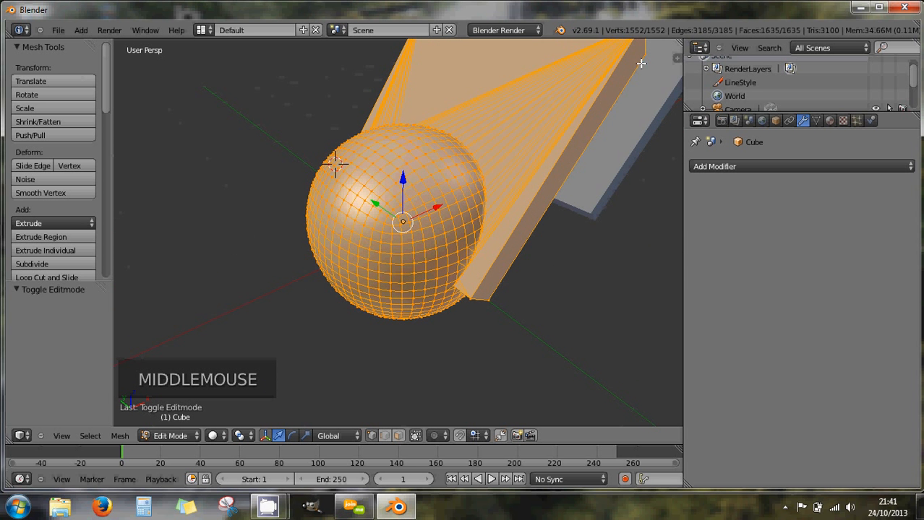
pyautogui.moveTo(574, 128); pyautogui.dragTo(568, 154, button='middle')
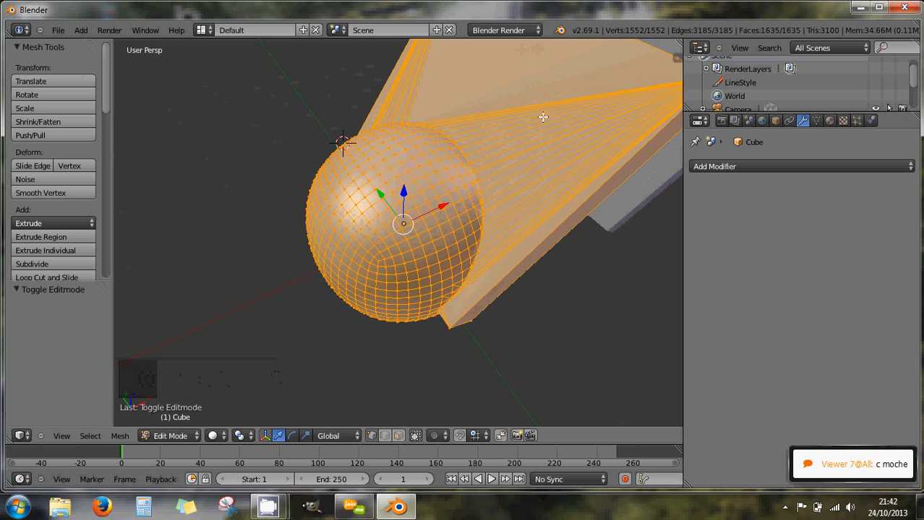
pyautogui.moveTo(536, 200); pyautogui.dragTo(558, 150, button='middle')
pyautogui.scroll(-3, 558, 150)
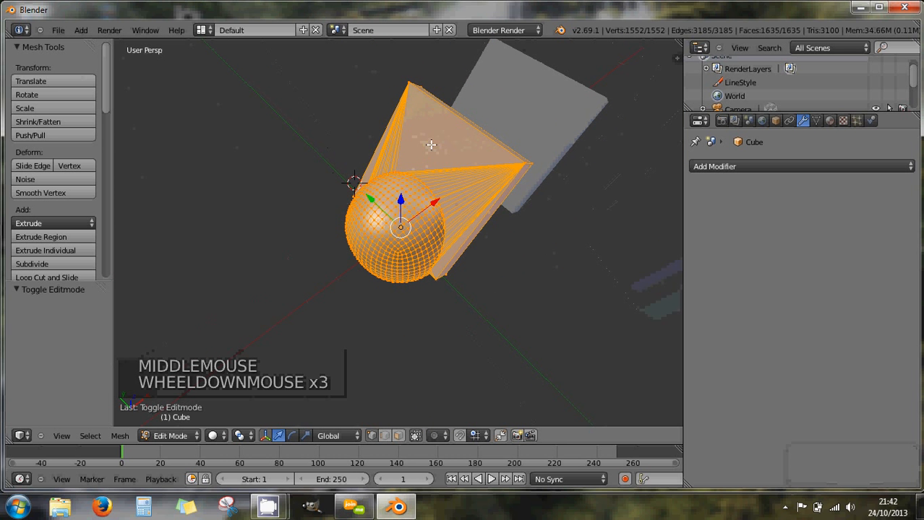
pyautogui.moveTo(474, 177); pyautogui.dragTo(458, 178, button='middle')
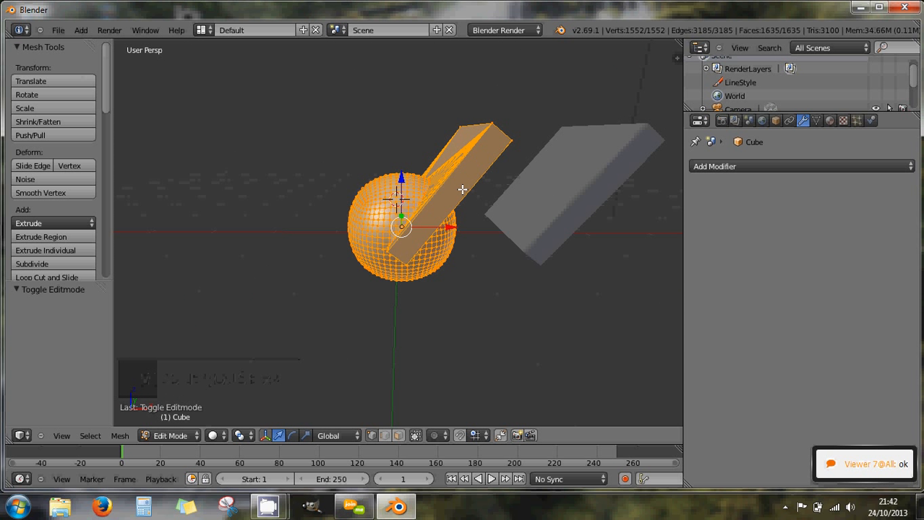
pyautogui.moveTo(458, 190); pyautogui.dragTo(479, 199, button='middle')
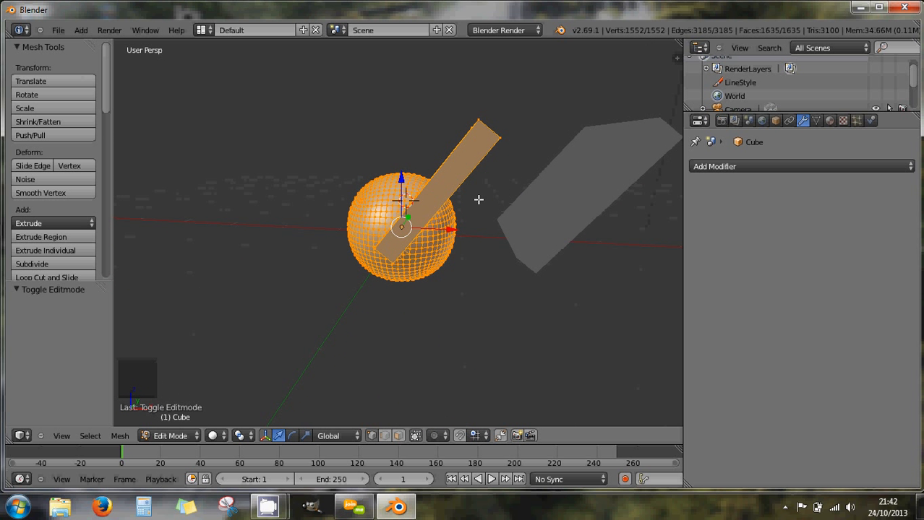
# - Return to Object Mode and undo the slab's move and the application of the Union modifier
pyautogui.hotkey('ctrl', 'z')
pyautogui.hotkey('ctrl', 'z')
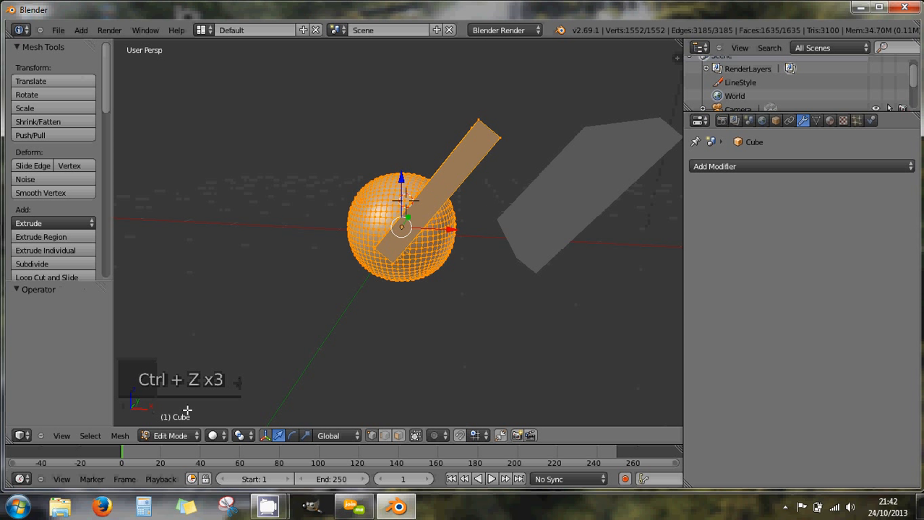
pyautogui.click(167, 435)
pyautogui.click(167, 427)
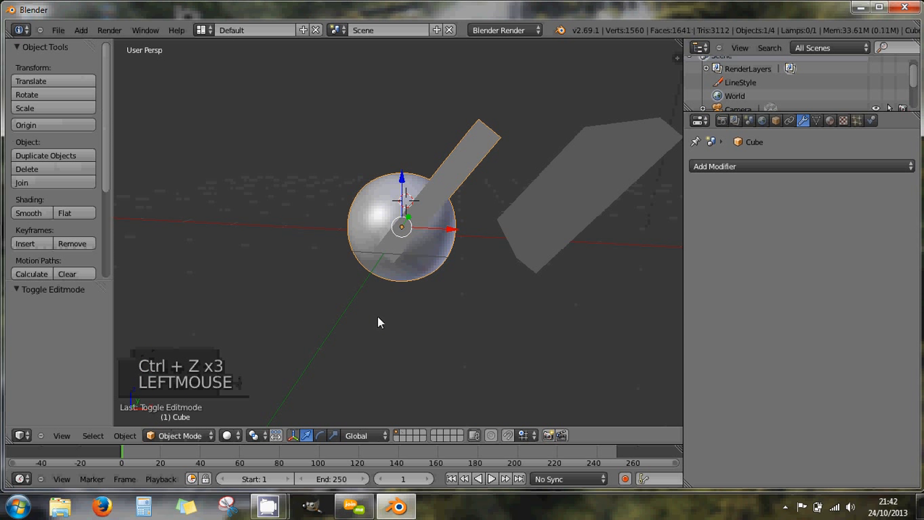
pyautogui.hotkey('ctrl', 'z')
pyautogui.hotkey('ctrl', 'z')
pyautogui.hotkey('ctrl', 'z')
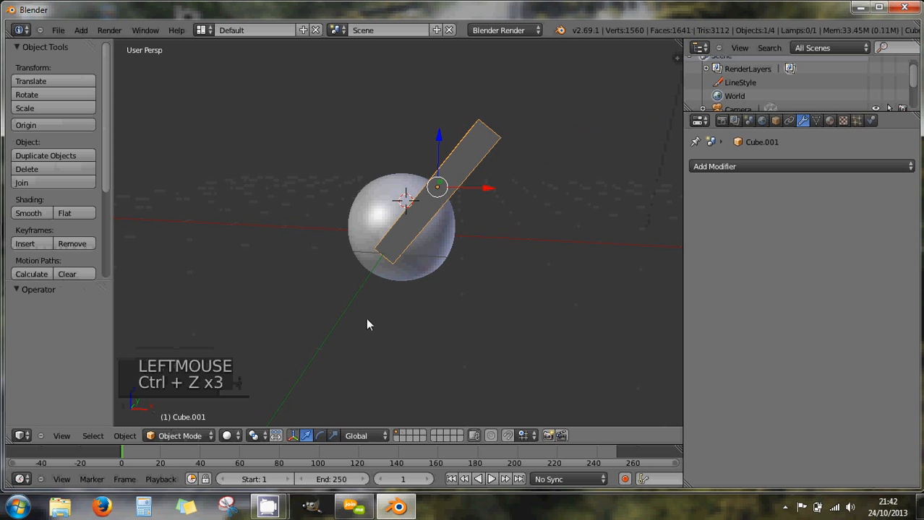
pyautogui.hotkey('ctrl', 'z')
pyautogui.hotkey('ctrl', 'z')
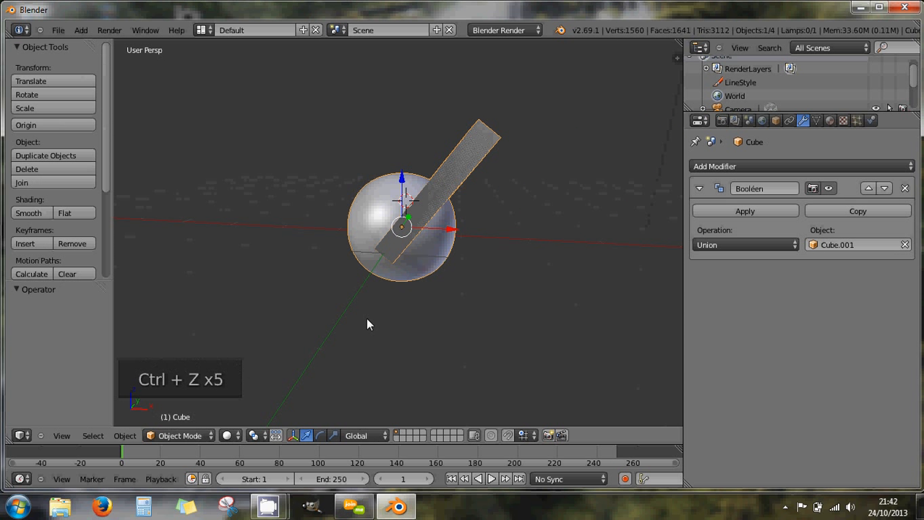
# - Set the Boolean modifier's operation to Intersect on the rounded mesh
pyautogui.click(766, 244)
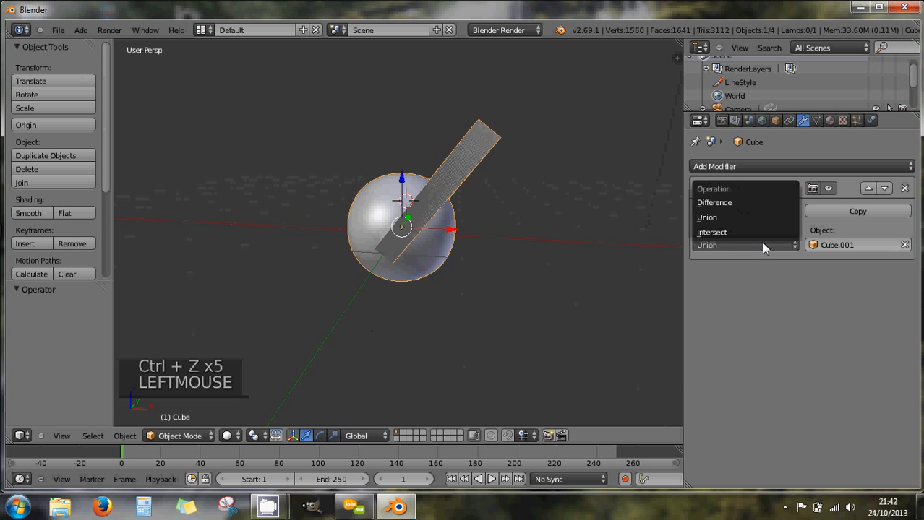
pyautogui.click(715, 232)
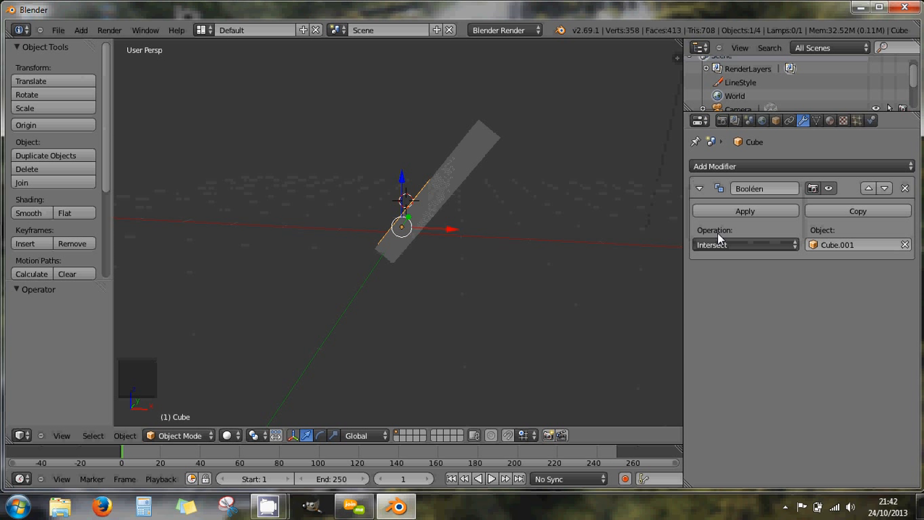
pyautogui.moveTo(600, 245); pyautogui.dragTo(646, 262, button='middle')
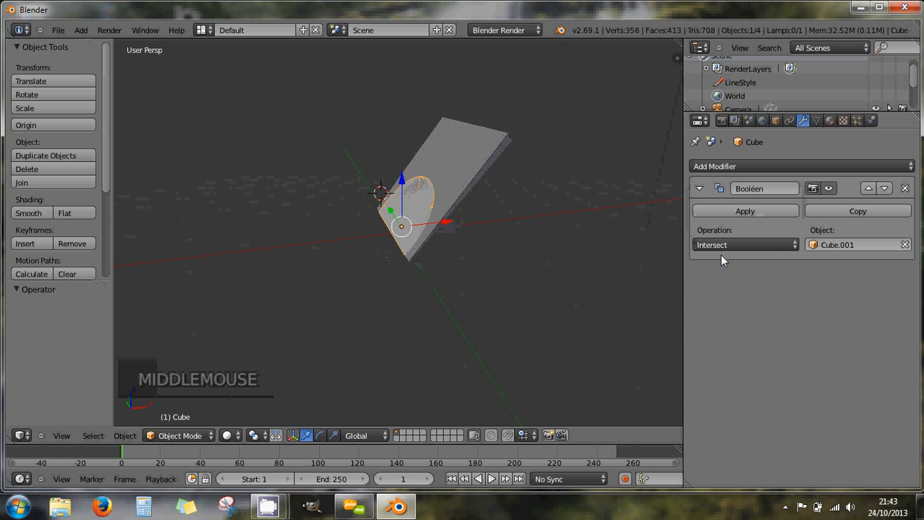
# - Hide the slab and inspect the solid produced by the Boolean intersection from several angles
pyautogui.rightClick(500, 169)
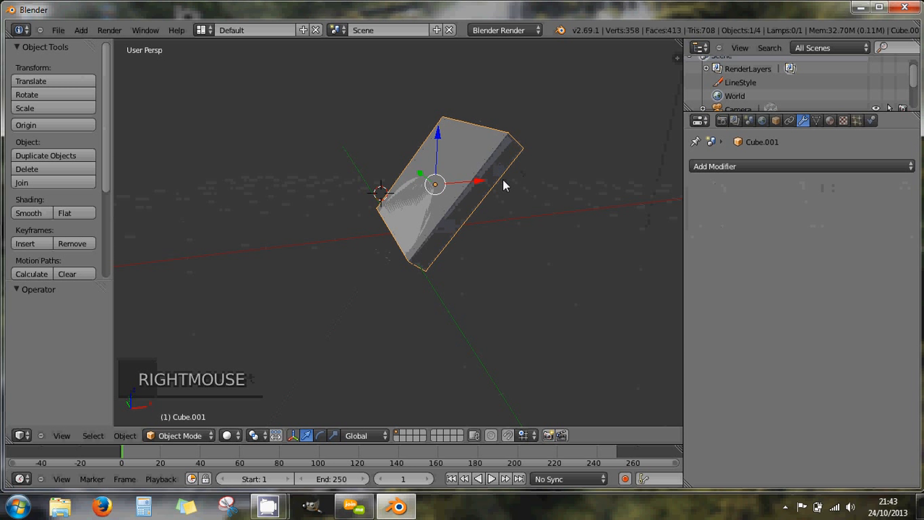
pyautogui.press('h')
pyautogui.press('h')
pyautogui.moveTo(503, 181); pyautogui.dragTo(433, 157, button='middle')
pyautogui.scroll(4, 427, 198)
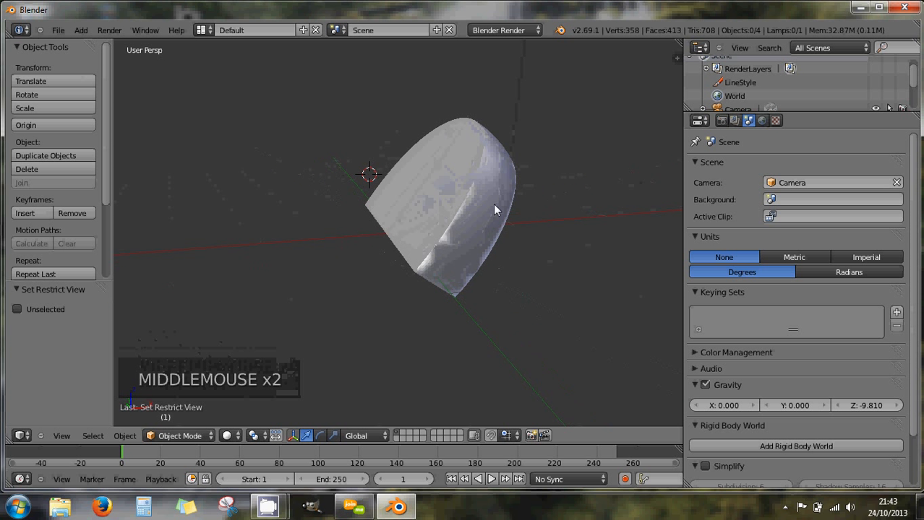
pyautogui.moveTo(481, 228); pyautogui.dragTo(502, 252, button='middle')
pyautogui.scroll(-3, 502, 252)
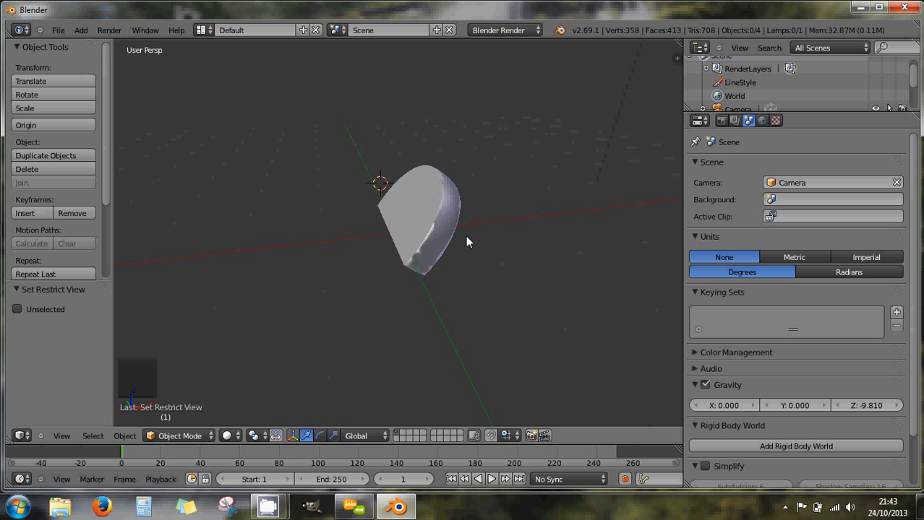
pyautogui.moveTo(445, 229); pyautogui.dragTo(464, 230, button='middle')
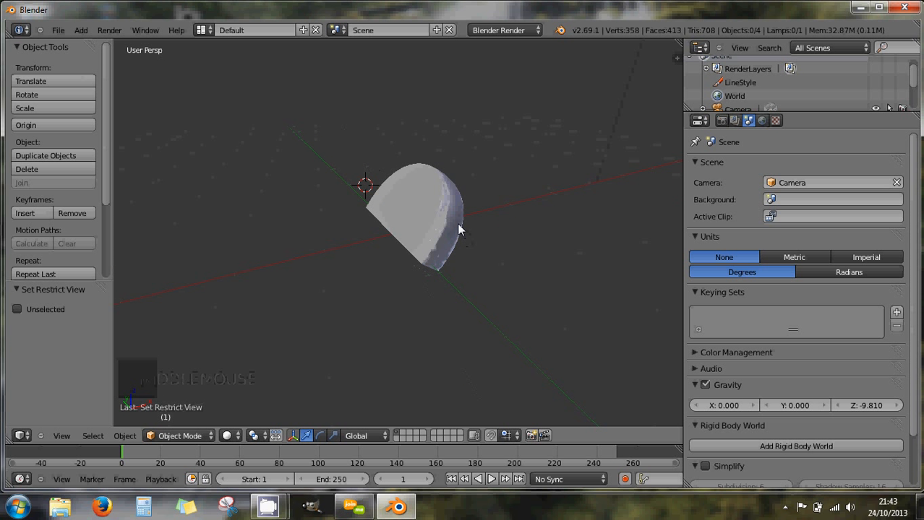
pyautogui.moveTo(456, 223)
pyautogui.mouseDown(button='middle')
pyautogui.moveTo(424, 220)
pyautogui.moveTo(463, 229)
pyautogui.mouseUp(button='middle')
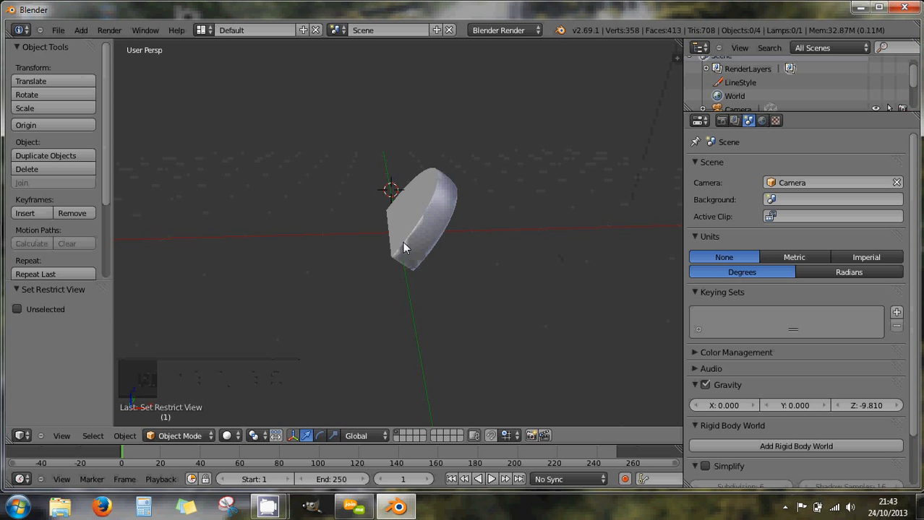
# - Bring the slab back into view, select the intersected mesh, and open its Boolean operation choices
pyautogui.hotkey('alt', 'h')
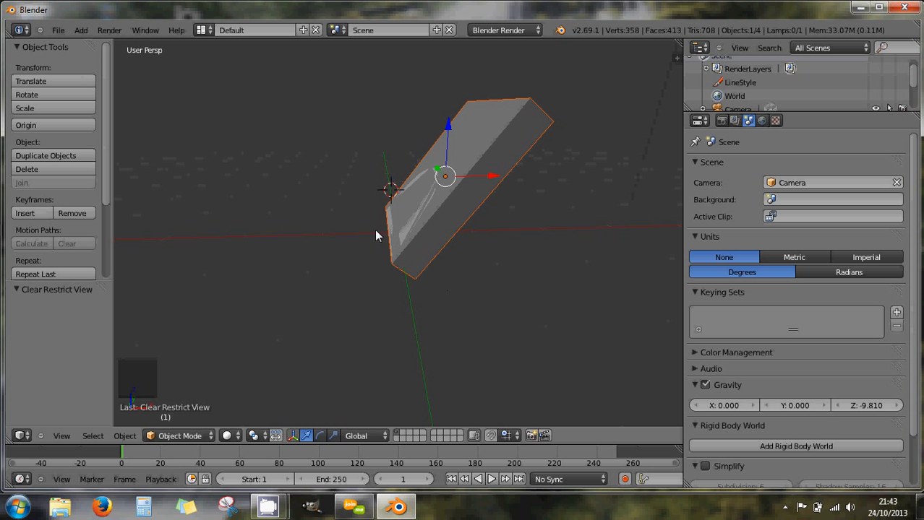
pyautogui.rightClick(396, 226)
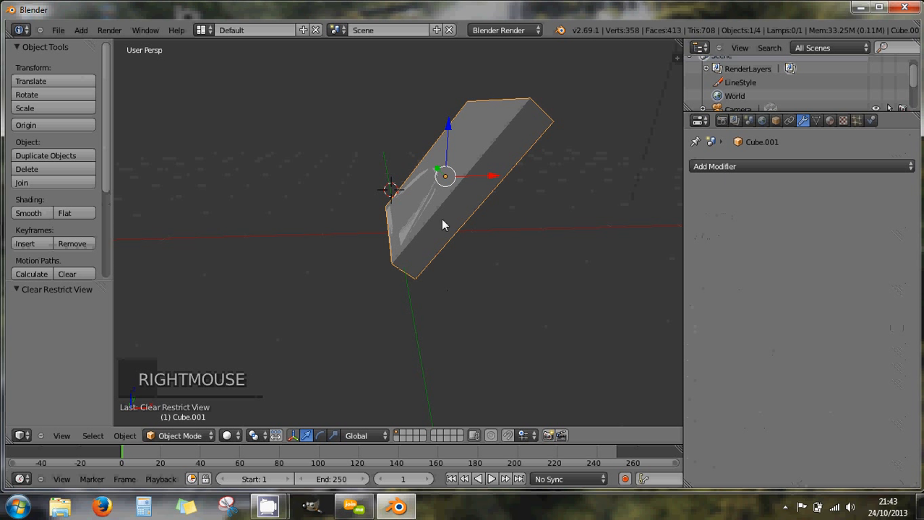
pyautogui.rightClick(414, 210)
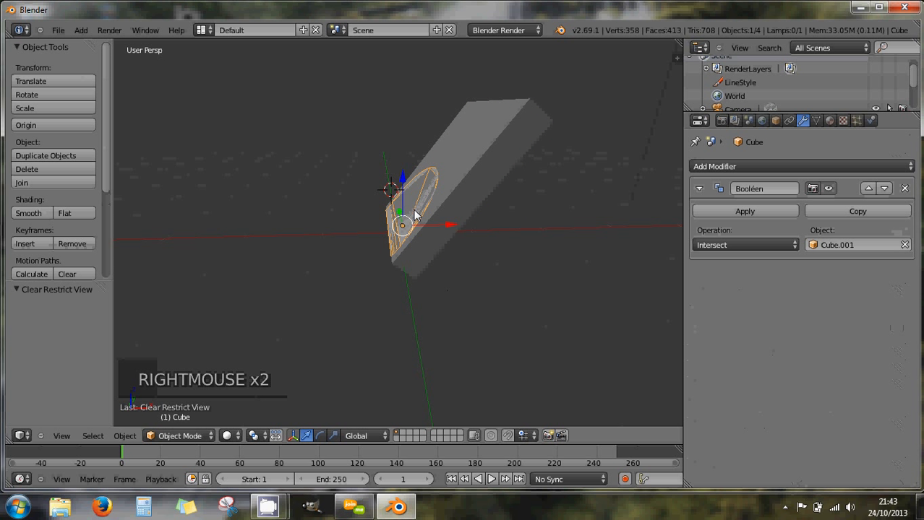
pyautogui.click(784, 243)
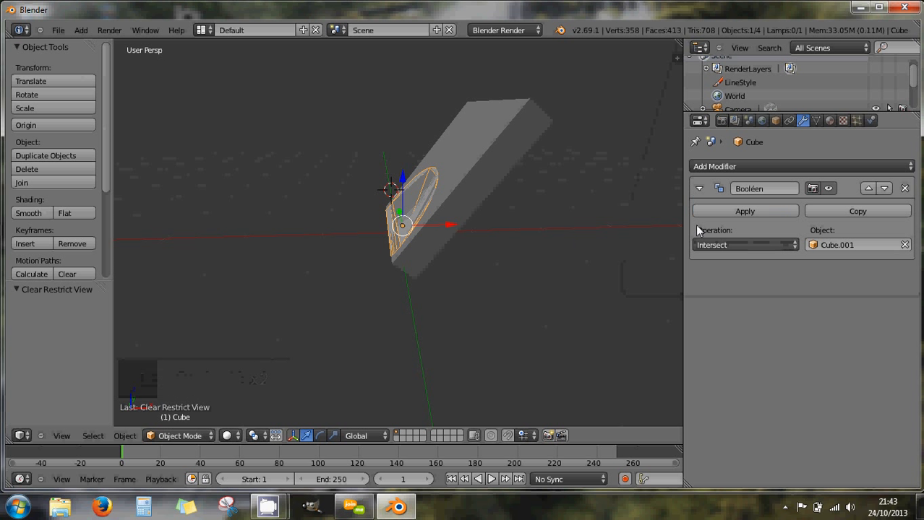
# - Set the Boolean modifier's operation to Difference and apply it to the rounded mesh, checking it in front view
pyautogui.click(717, 244)
pyautogui.click(710, 204)
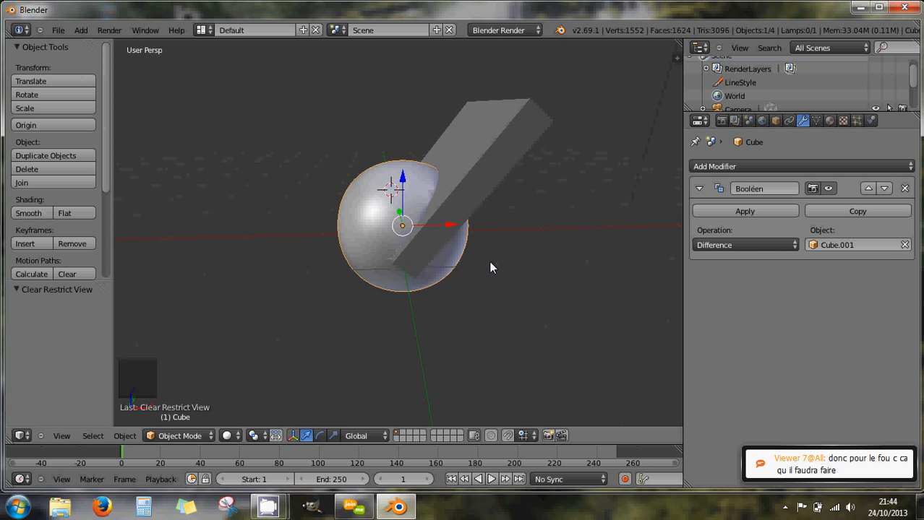
pyautogui.press('KP_1')
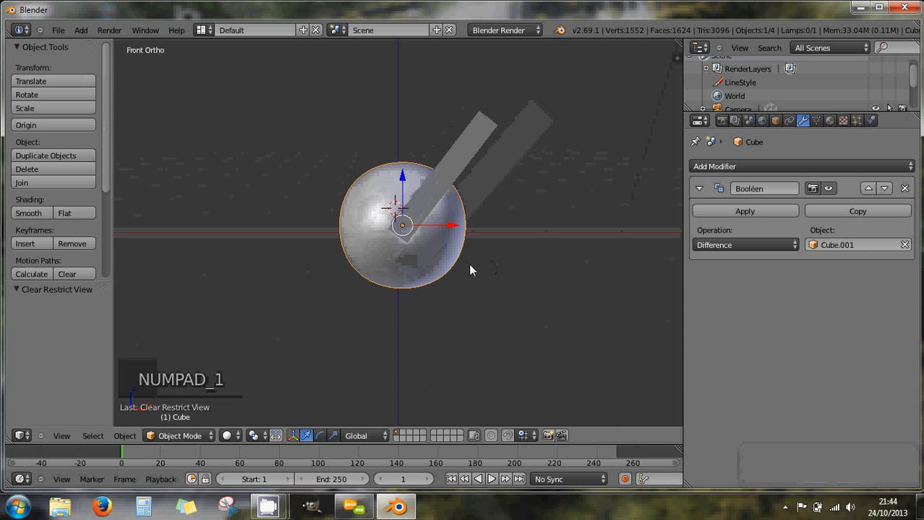
pyautogui.scroll(3, 470, 268)
pyautogui.scroll(-1, 477, 264)
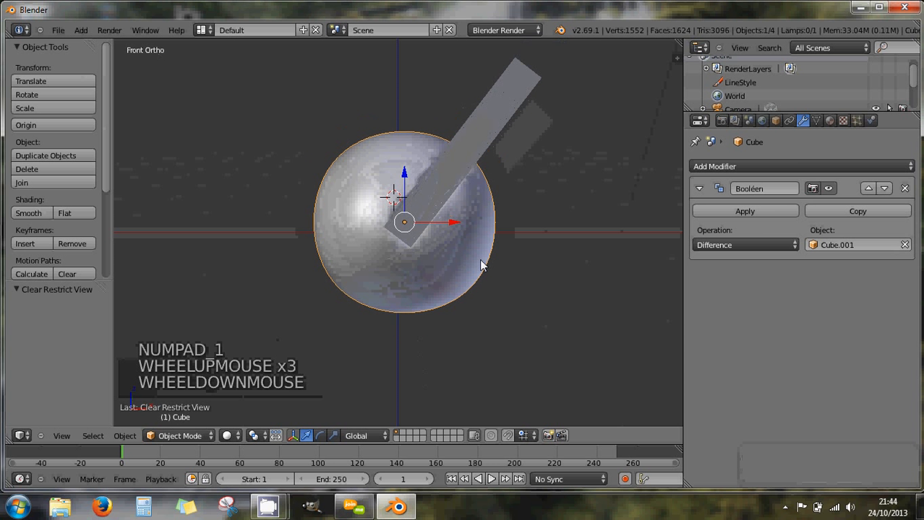
pyautogui.click(766, 212)
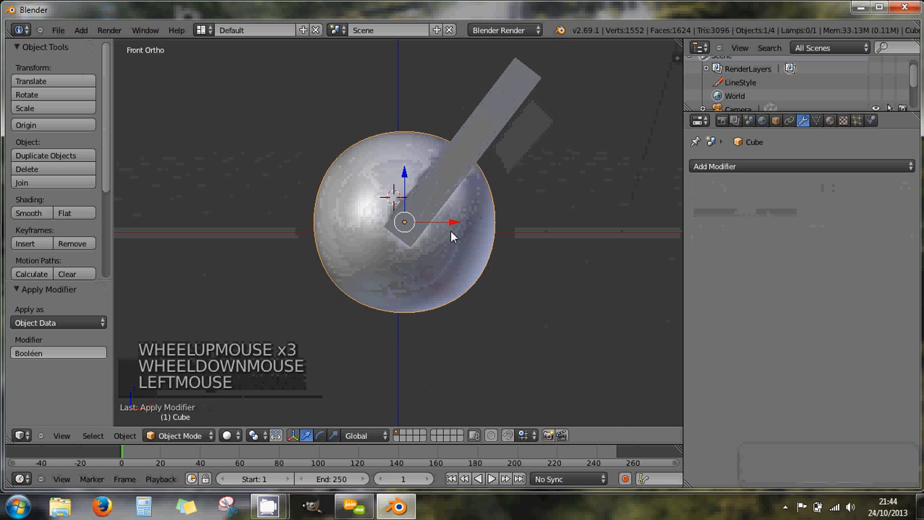
# - Slide the slab away from the rounded mesh along X by about 1.07 units and delete it
pyautogui.rightClick(469, 163)
pyautogui.moveTo(506, 153); pyautogui.dragTo(623, 166)
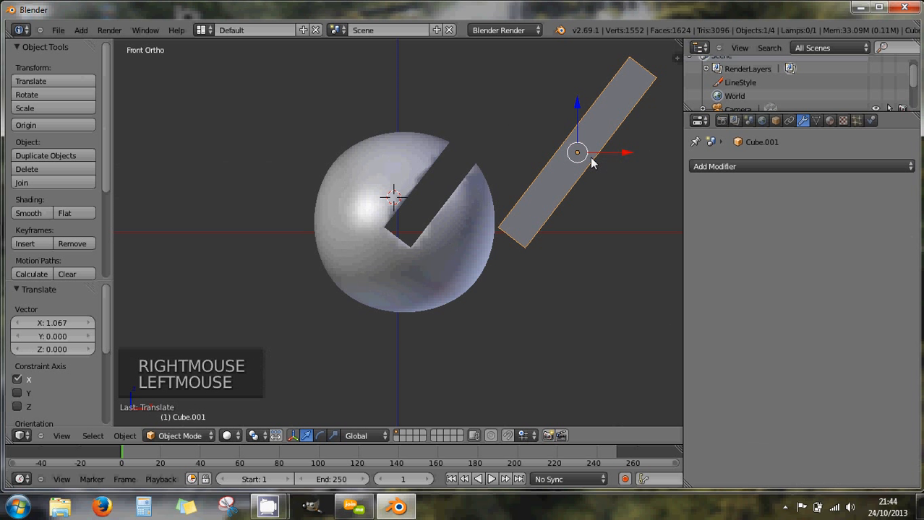
pyautogui.press('Delete')
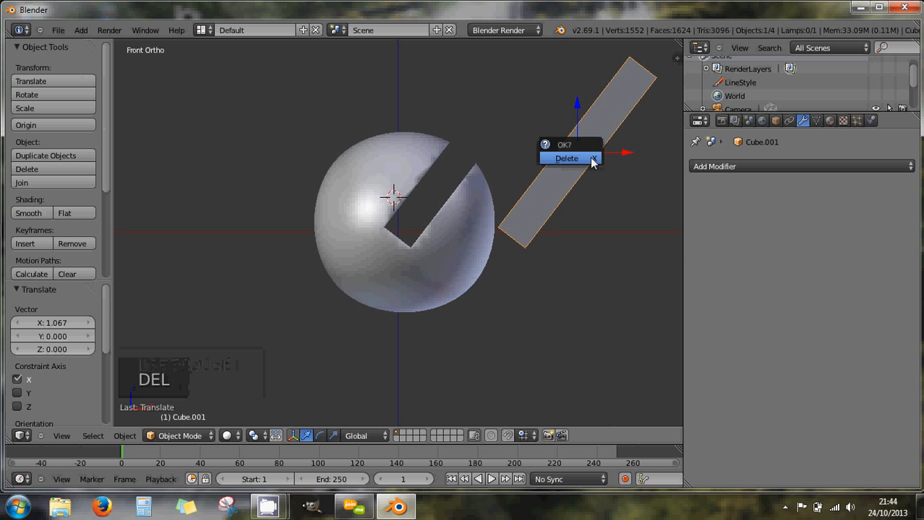
pyautogui.click(591, 162)
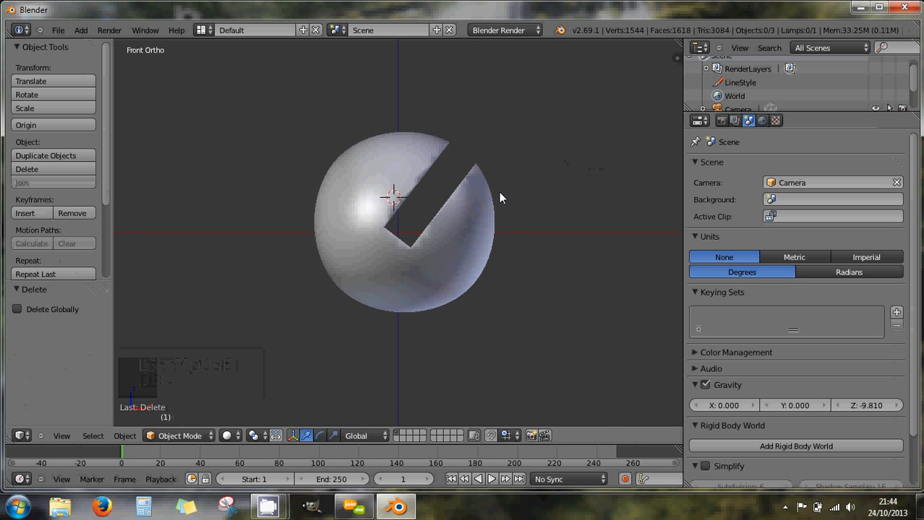
# - Enter Edit Mode on the cut mesh and examine the mesh topology around the notch
pyautogui.scroll(3, 453, 199)
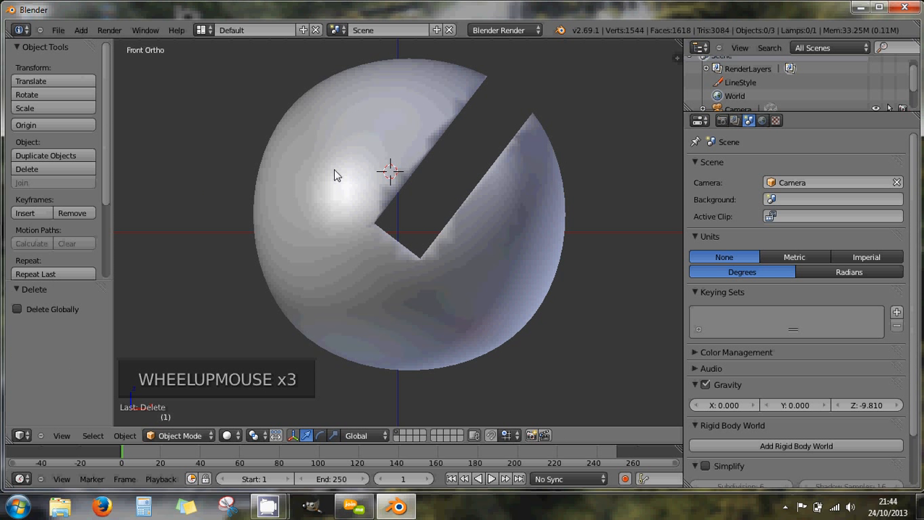
pyautogui.scroll(3, 376, 200)
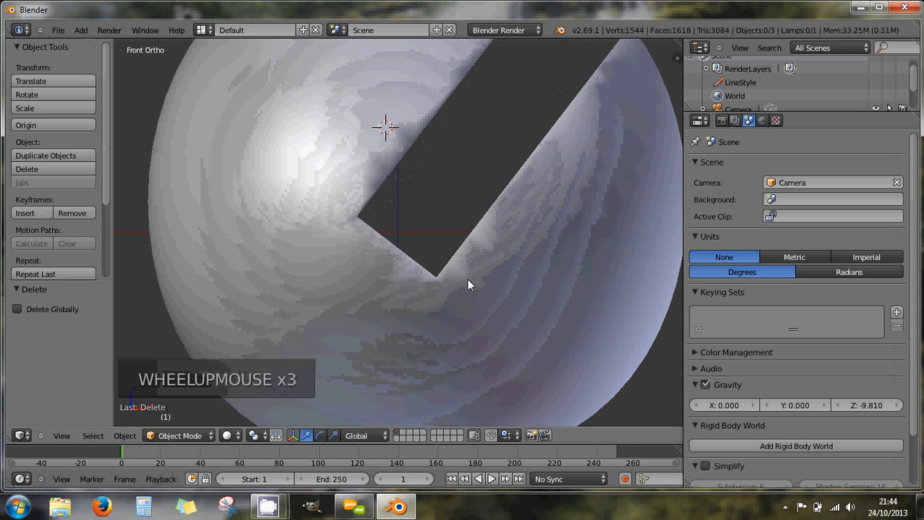
pyautogui.rightClick(446, 308)
pyautogui.press('Tab')
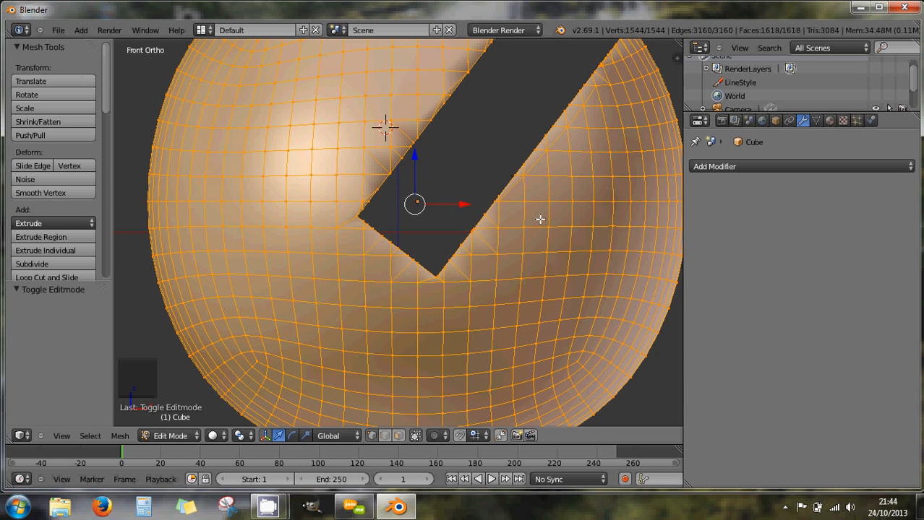
pyautogui.scroll(-2, 541, 219)
pyautogui.scroll(1, 542, 216)
pyautogui.keyDown('shift'); pyautogui.moveTo(540, 206); pyautogui.dragTo(526, 266, button='middle'); pyautogui.keyUp('shift')
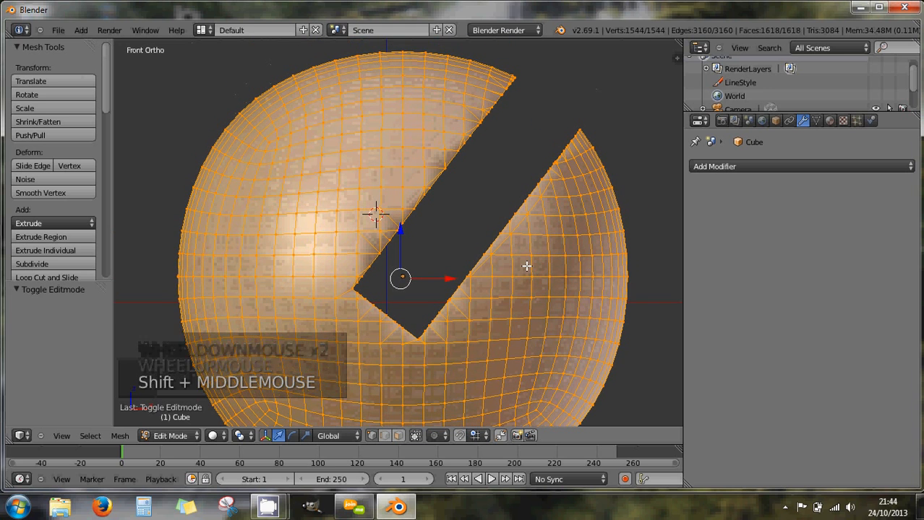
pyautogui.scroll(1, 526, 266)
pyautogui.scroll(1, 525, 263)
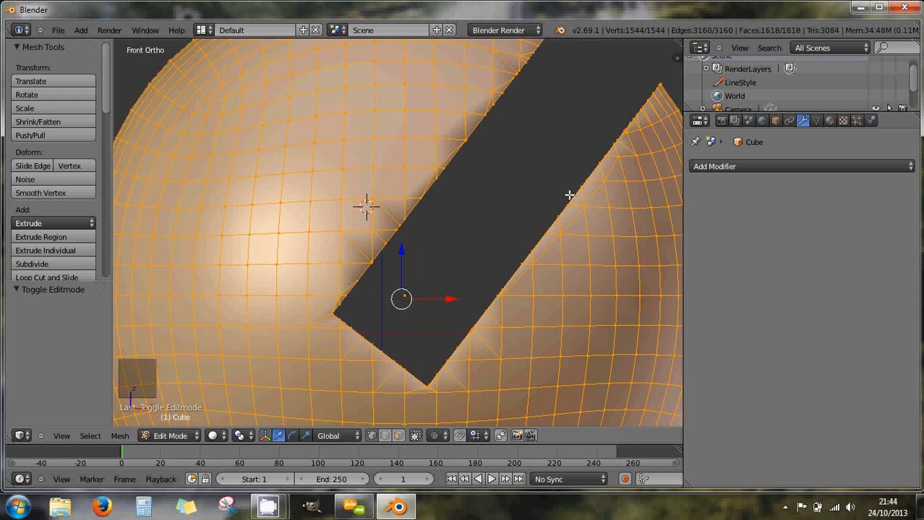
# - Examine the notch's inner faces from several angles, return to Object Mode and check the shading along the cut
pyautogui.scroll(-2, 544, 205)
pyautogui.scroll(-1, 545, 205)
pyautogui.moveTo(540, 208); pyautogui.dragTo(509, 202, button='middle')
pyautogui.moveTo(433, 116)
pyautogui.mouseDown(button='middle')
pyautogui.moveTo(423, 130)
pyautogui.moveTo(440, 119)
pyautogui.mouseUp(button='middle')
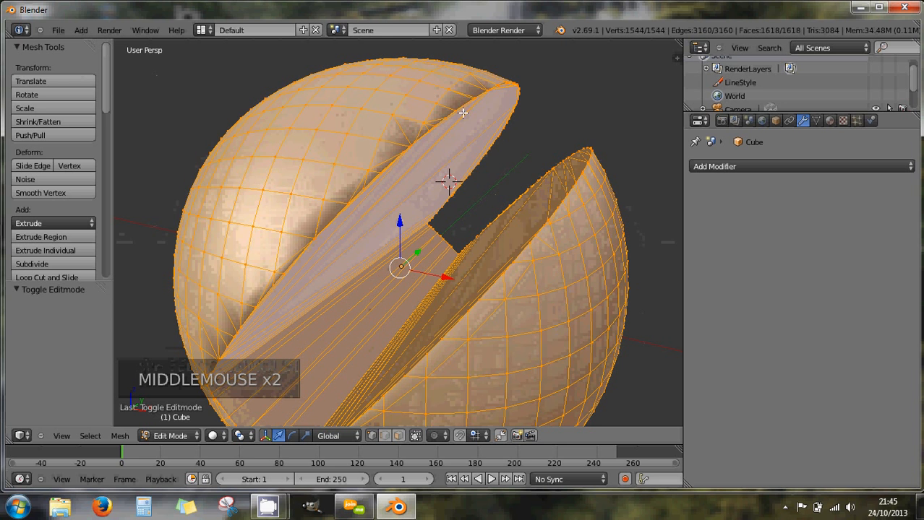
pyautogui.moveTo(453, 136); pyautogui.dragTo(438, 174, button='middle')
pyautogui.scroll(-2, 448, 189)
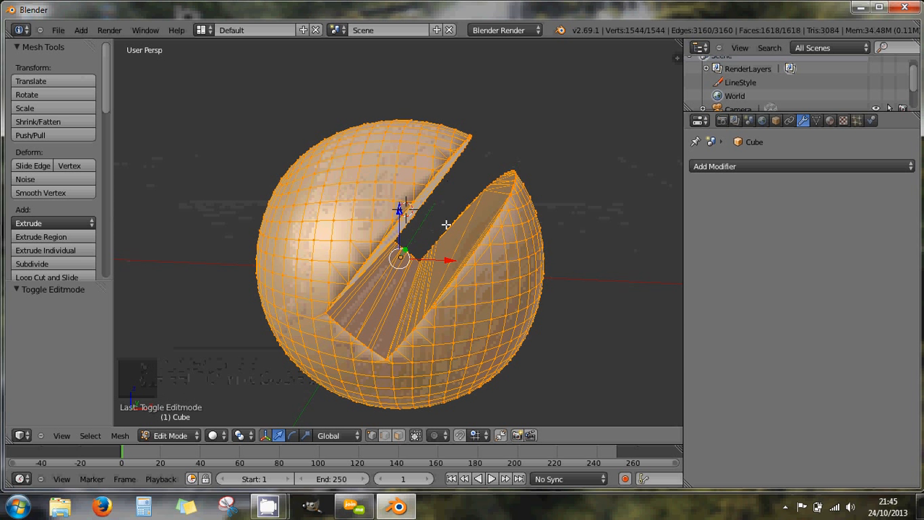
pyautogui.press('Tab')
pyautogui.moveTo(414, 241); pyautogui.dragTo(428, 206, button='middle')
pyautogui.scroll(2, 415, 231)
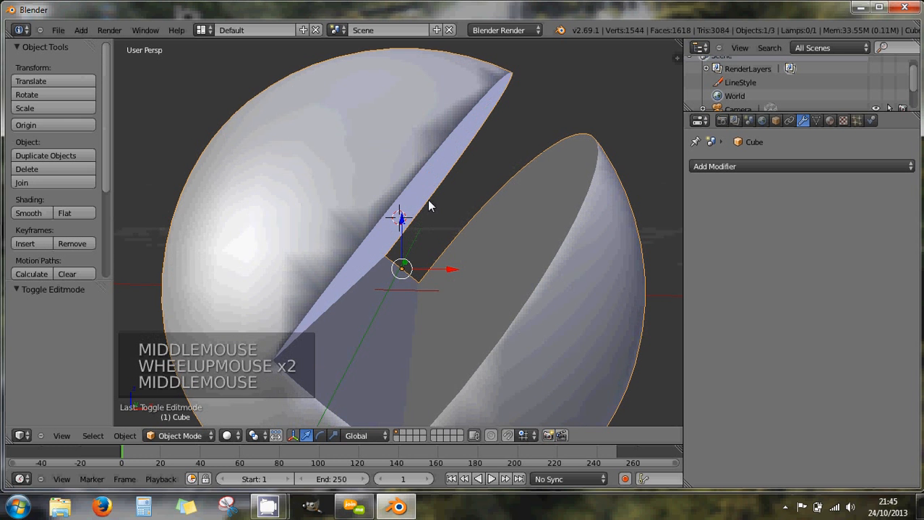
pyautogui.scroll(-2, 424, 220)
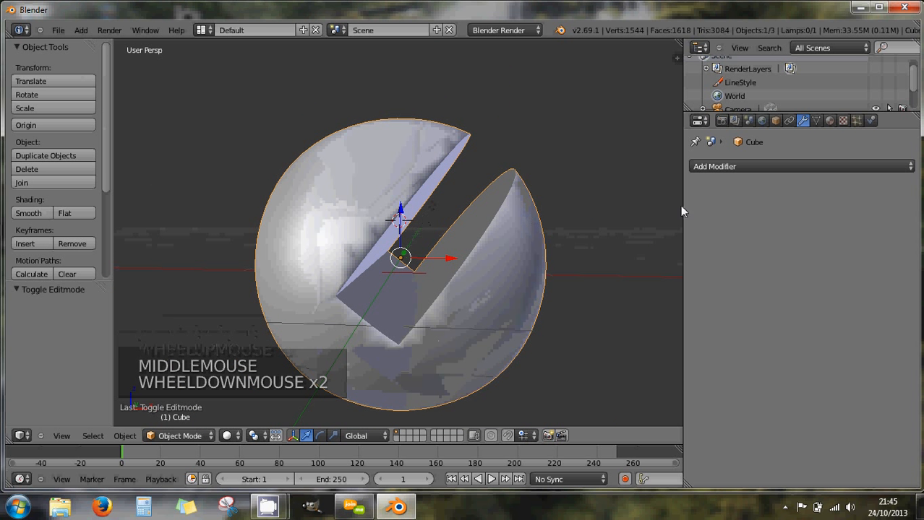
# - Add an Edge Split modifier to the notched mesh and disable its Sharp Edges option
pyautogui.click(716, 168)
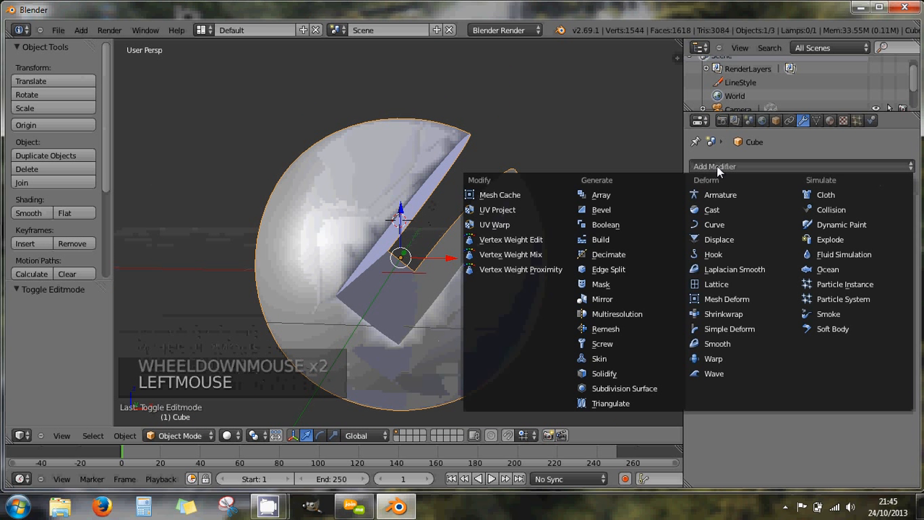
pyautogui.click(630, 269)
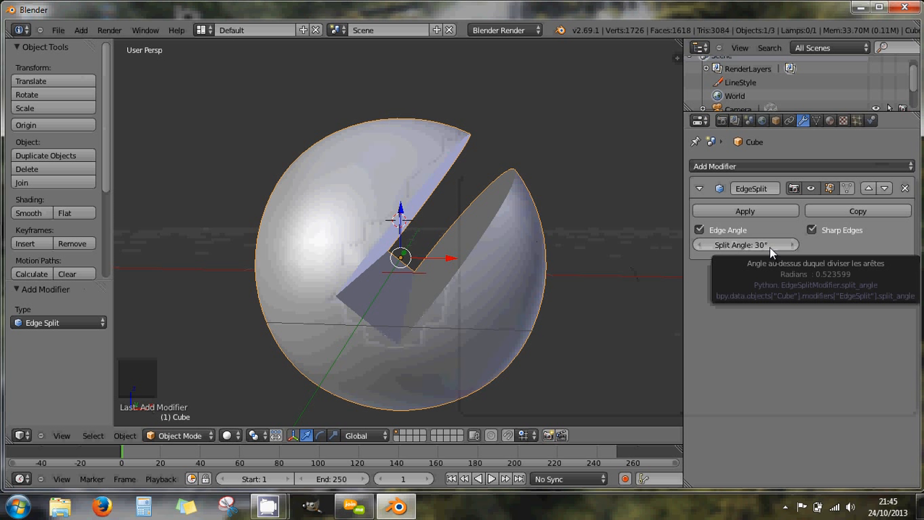
pyautogui.click(811, 230)
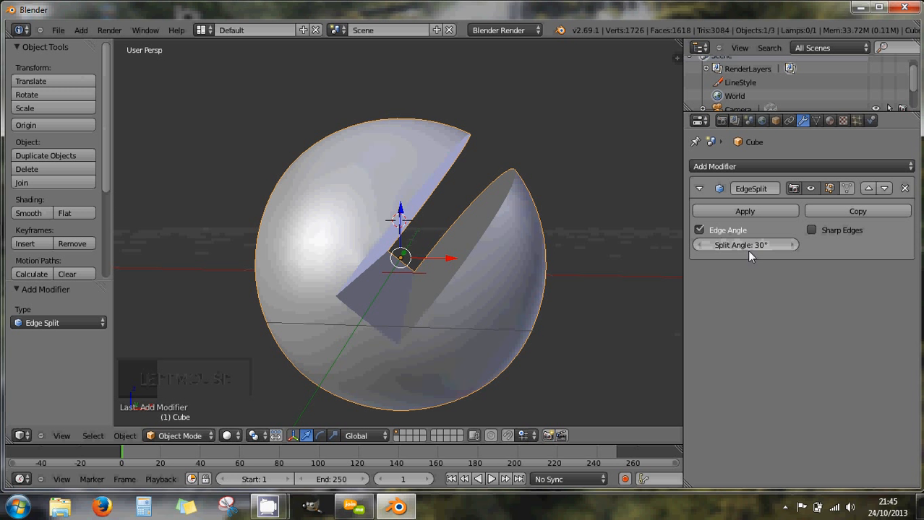
pyautogui.moveTo(490, 240)
pyautogui.mouseDown(button='middle')
pyautogui.moveTo(482, 232)
pyautogui.moveTo(504, 247)
pyautogui.mouseUp(button='middle')
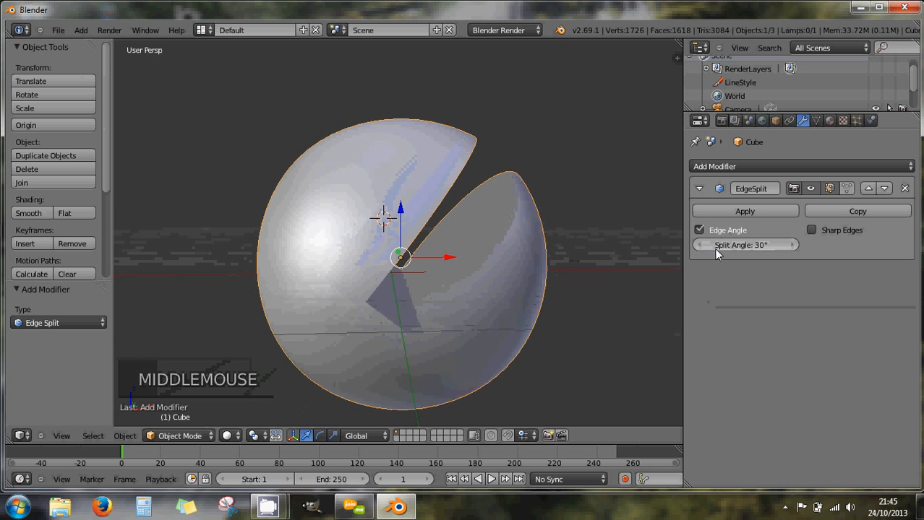
# - Lower the Edge Split modifier's split angle to 0° and raise it degree by degree to 7°
pyautogui.moveTo(747, 247); pyautogui.dragTo(720, 248)
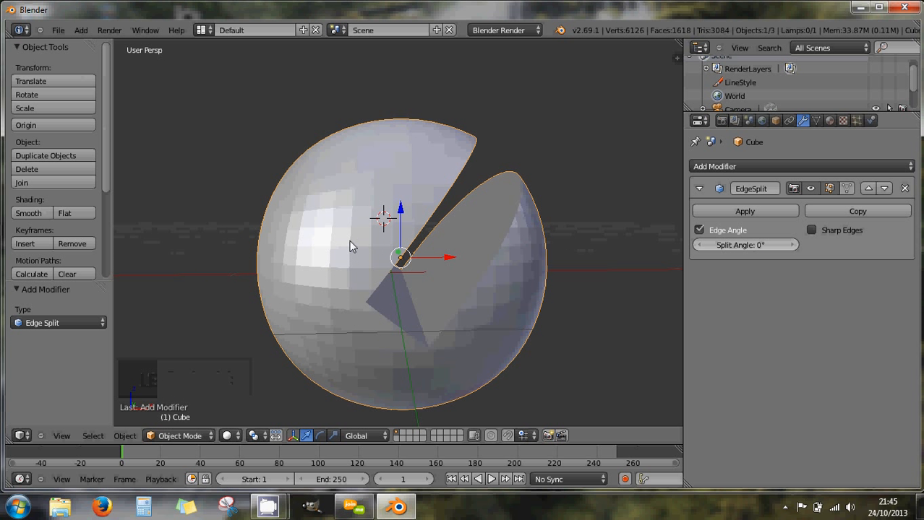
pyautogui.click(793, 246)
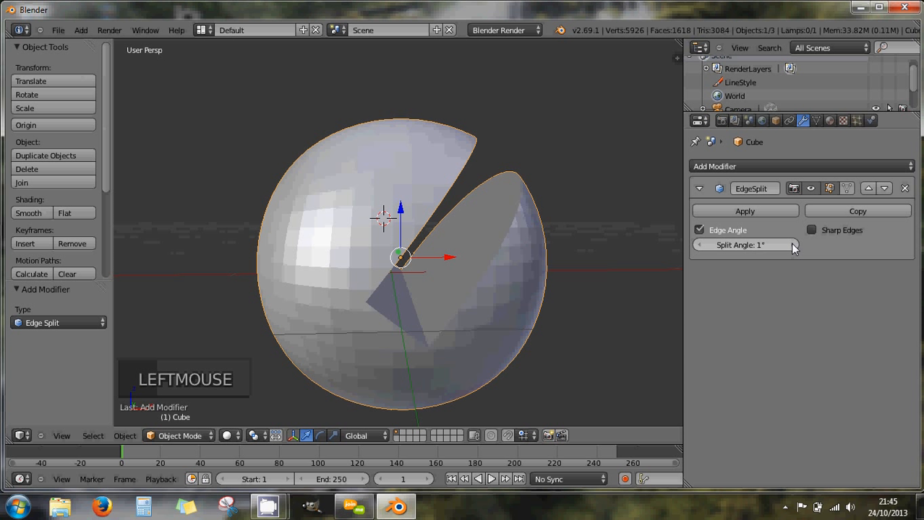
pyautogui.click(793, 247)
pyautogui.click(793, 246)
pyautogui.click(793, 246)
pyautogui.click(793, 246)
pyautogui.click(793, 246)
pyautogui.click(793, 247)
pyautogui.click(793, 246)
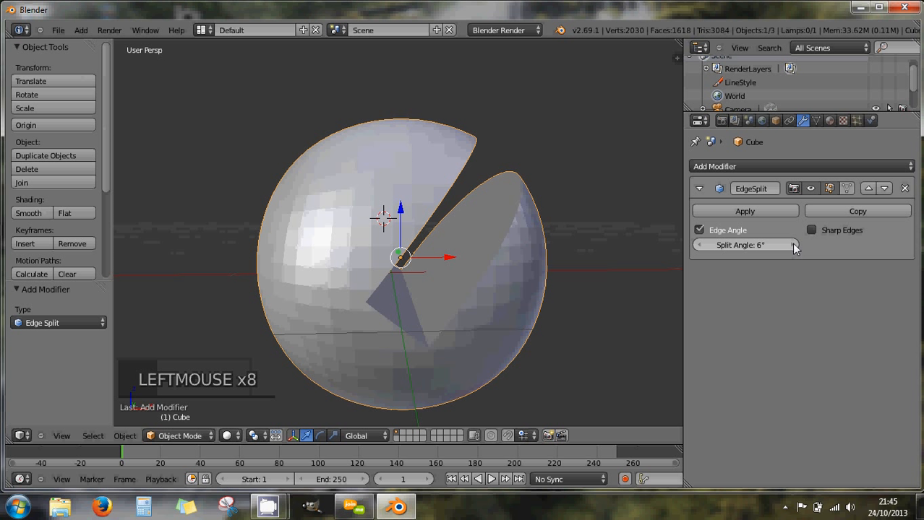
pyautogui.click(793, 246)
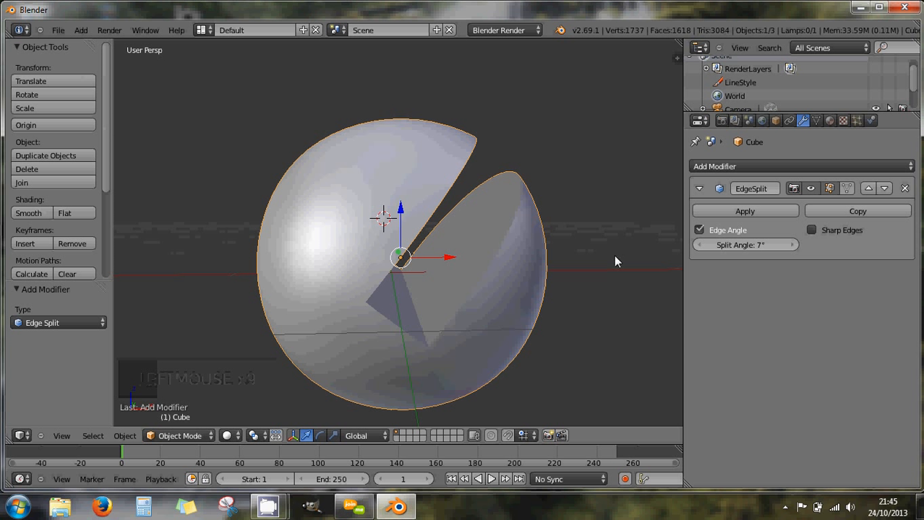
# - Reduce the split angle to 5°, raise it to 8°, and check the notch's shading from another angle
pyautogui.click(698, 245)
pyautogui.click(698, 245)
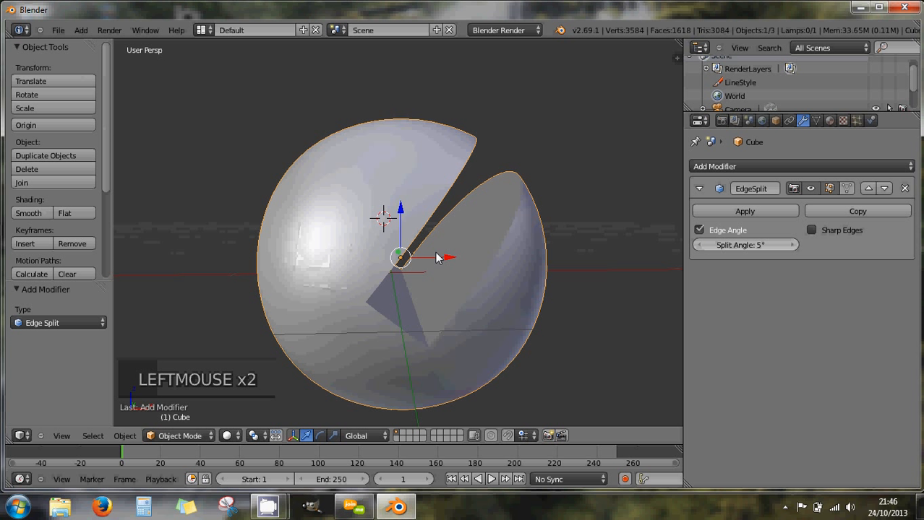
pyautogui.click(793, 246)
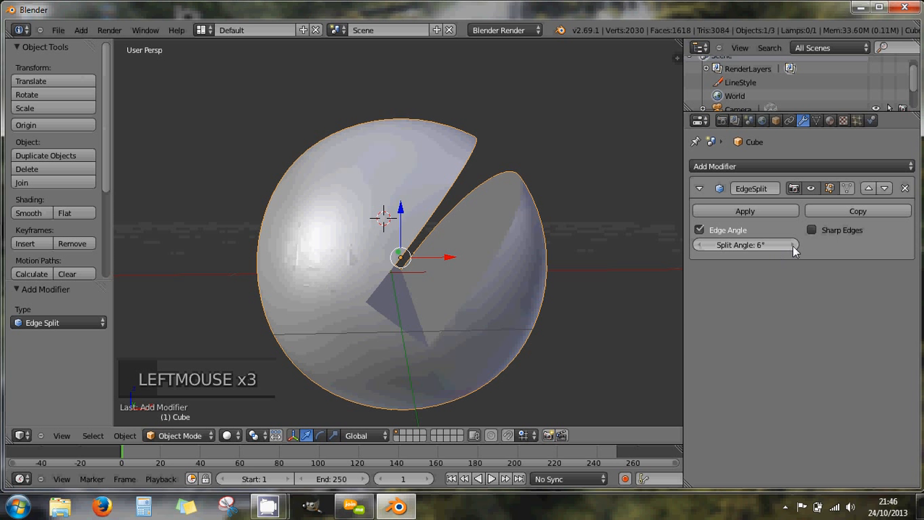
pyautogui.click(793, 246)
pyautogui.click(794, 246)
pyautogui.click(792, 246)
pyautogui.moveTo(522, 290); pyautogui.dragTo(467, 249, button='middle')
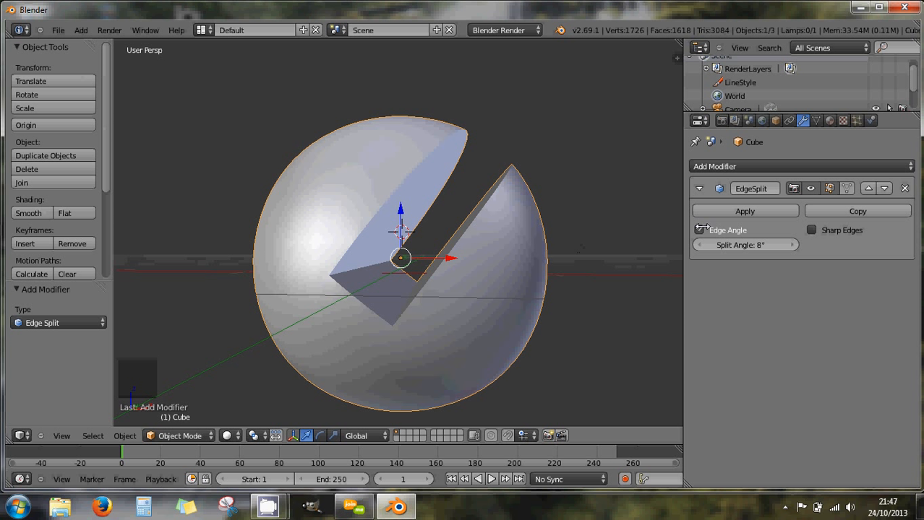
# - Remove the Edge Split modifier and inspect the shading along the notch's edges
pyautogui.click(904, 188)
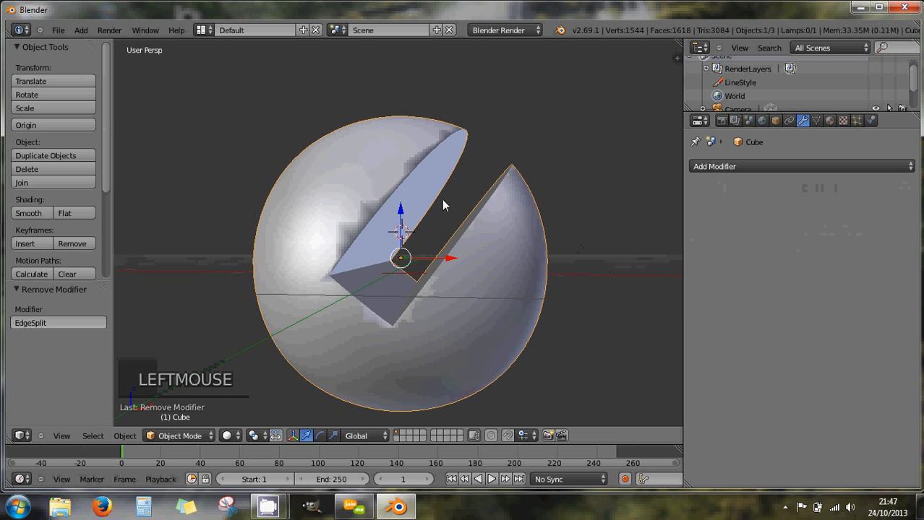
pyautogui.moveTo(483, 260); pyautogui.dragTo(466, 250, button='middle')
pyautogui.moveTo(422, 181); pyautogui.dragTo(410, 194, button='middle')
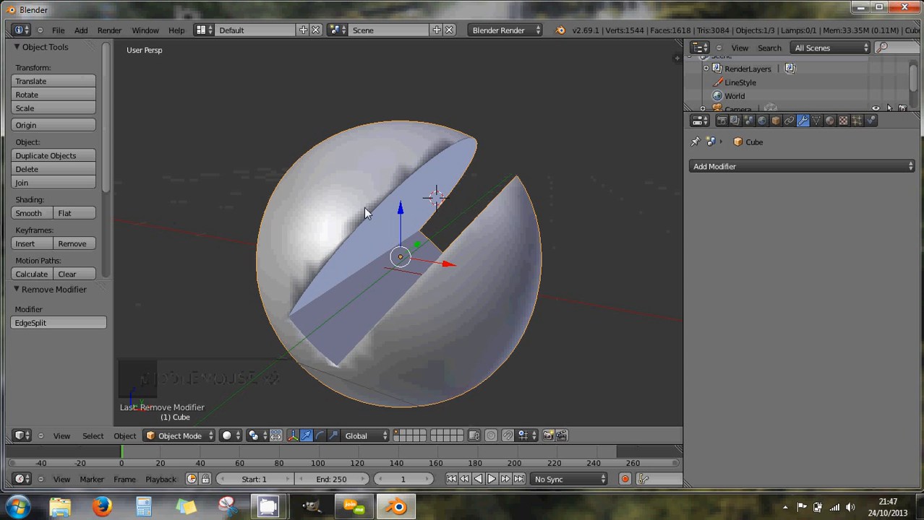
pyautogui.scroll(2, 365, 211)
pyautogui.scroll(-1, 344, 208)
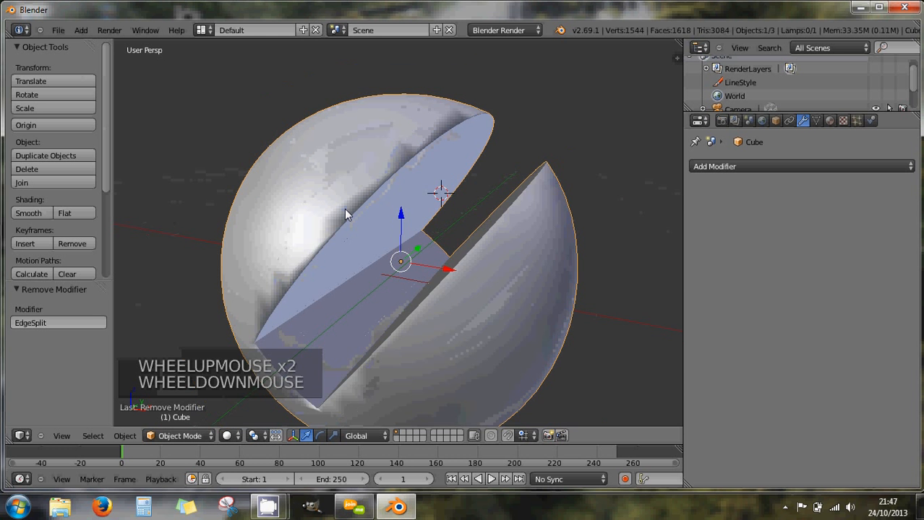
pyautogui.moveTo(344, 208); pyautogui.dragTo(374, 192, button='middle')
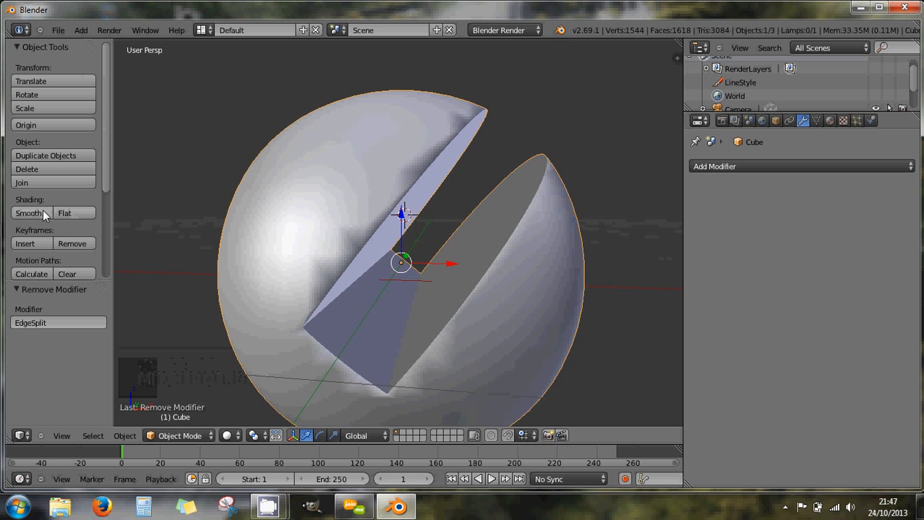
# - Alternate the notched mesh between flat and smooth shading, finish with smooth, and inspect the whole shape
pyautogui.click(67, 211)
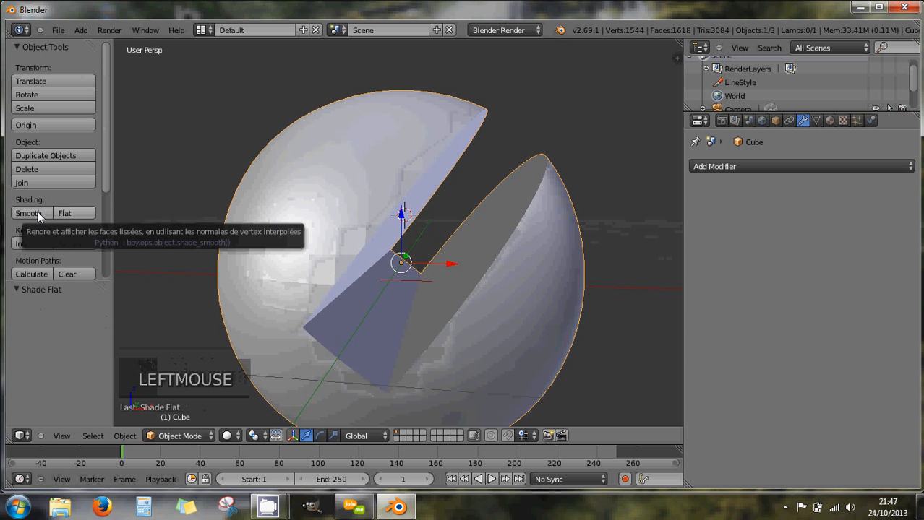
pyautogui.click(38, 213)
pyautogui.click(63, 212)
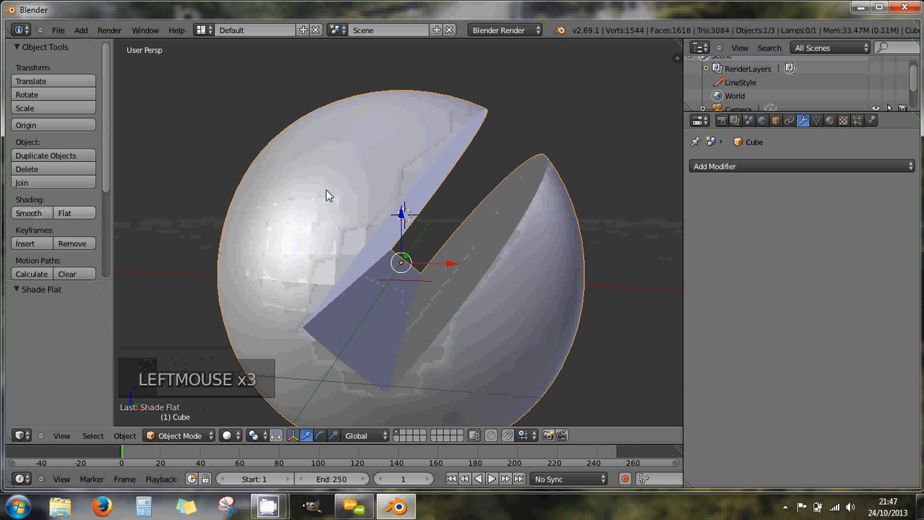
pyautogui.click(38, 214)
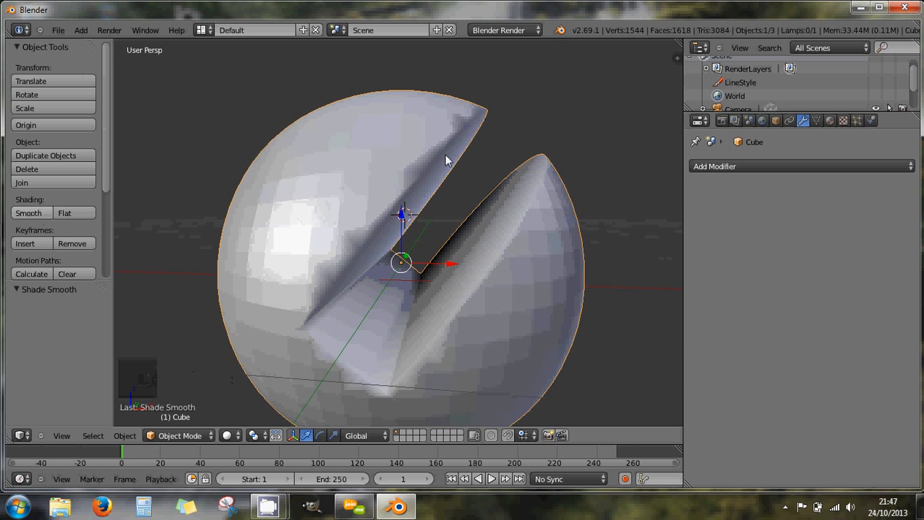
pyautogui.scroll(-3, 440, 200)
pyautogui.moveTo(433, 219)
pyautogui.mouseDown(button='middle')
pyautogui.moveTo(441, 204)
pyautogui.moveTo(442, 215)
pyautogui.mouseUp(button='middle')
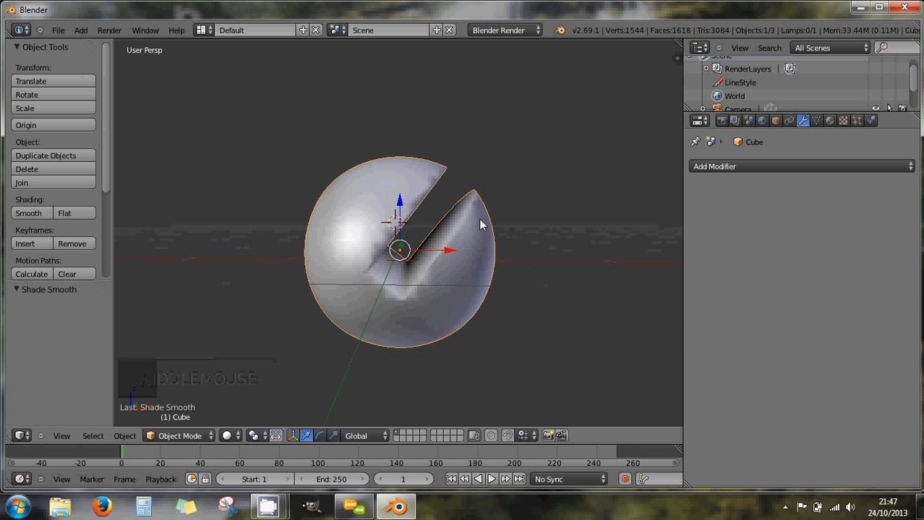
# - Add an Edge Split modifier with a 30° split angle to the notched shape and apply it
pyautogui.moveTo(478, 219); pyautogui.dragTo(408, 208, button='middle')
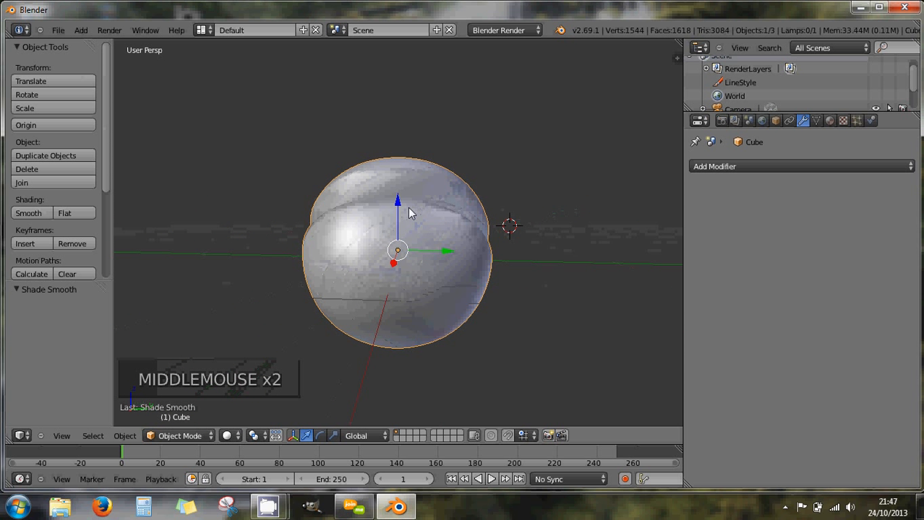
pyautogui.moveTo(479, 201); pyautogui.dragTo(447, 233, button='middle')
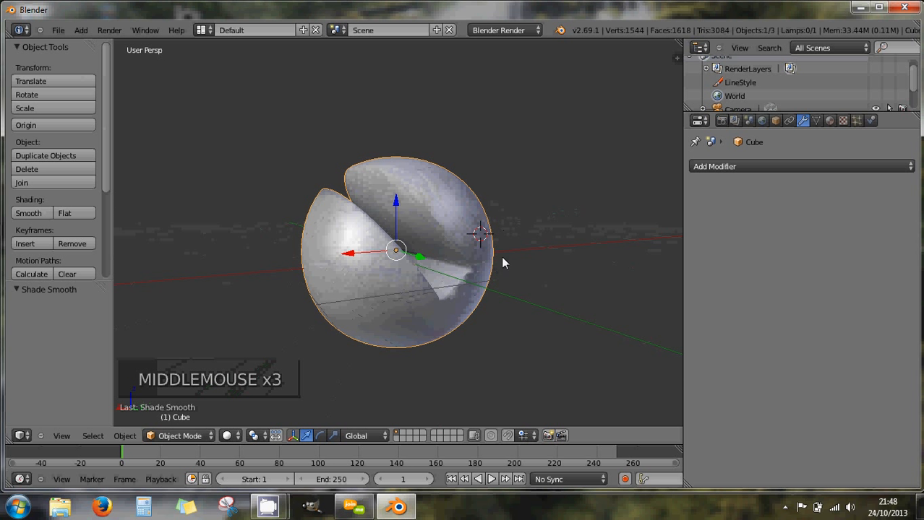
pyautogui.click(714, 166)
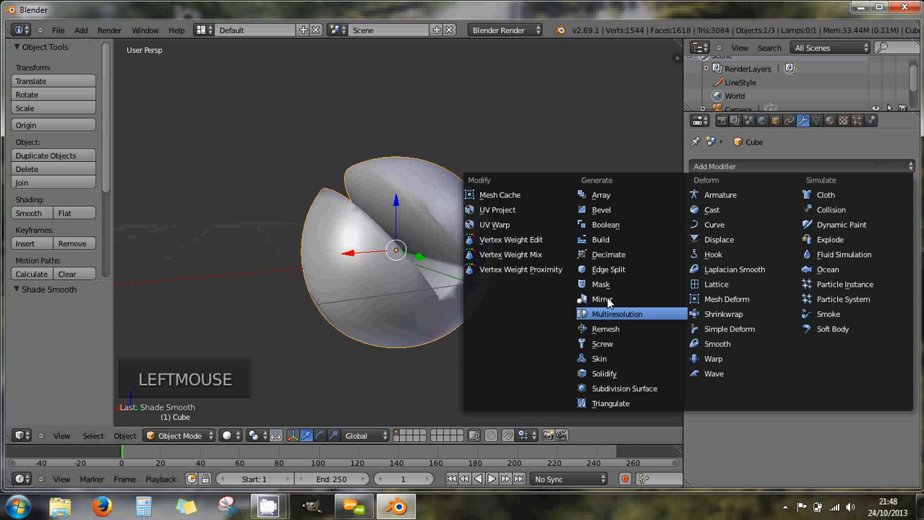
pyautogui.click(604, 272)
pyautogui.moveTo(524, 274)
pyautogui.mouseDown(button='middle')
pyautogui.moveTo(470, 274)
pyautogui.moveTo(568, 278)
pyautogui.moveTo(526, 255)
pyautogui.moveTo(504, 285)
pyautogui.moveTo(517, 284)
pyautogui.moveTo(517, 260)
pyautogui.mouseUp(button='middle')
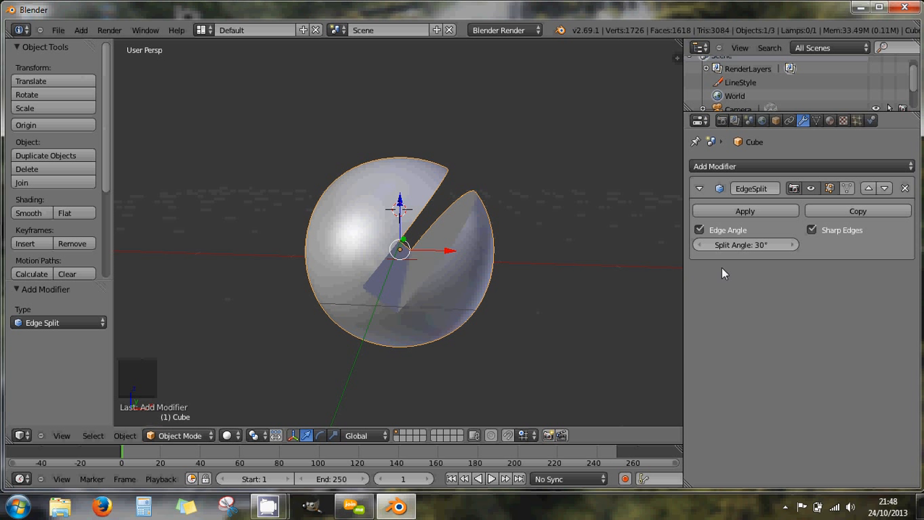
pyautogui.click(749, 211)
# - Examine the shading of the notch's walls and sharp edges from several angles, including close up
pyautogui.moveTo(517, 274)
pyautogui.mouseDown(button='middle')
pyautogui.moveTo(516, 253)
pyautogui.moveTo(503, 273)
pyautogui.mouseUp(button='middle')
pyautogui.middleClick(510, 255)
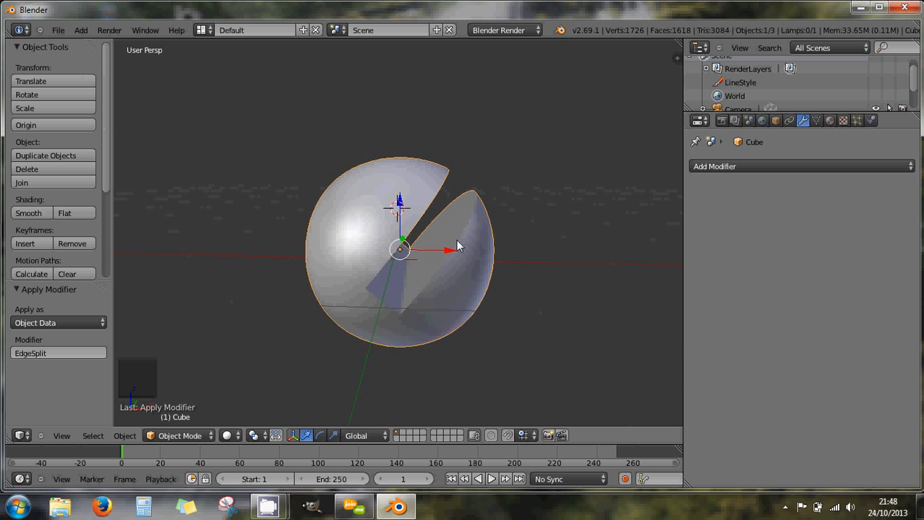
pyautogui.moveTo(451, 245); pyautogui.dragTo(450, 243, button='middle')
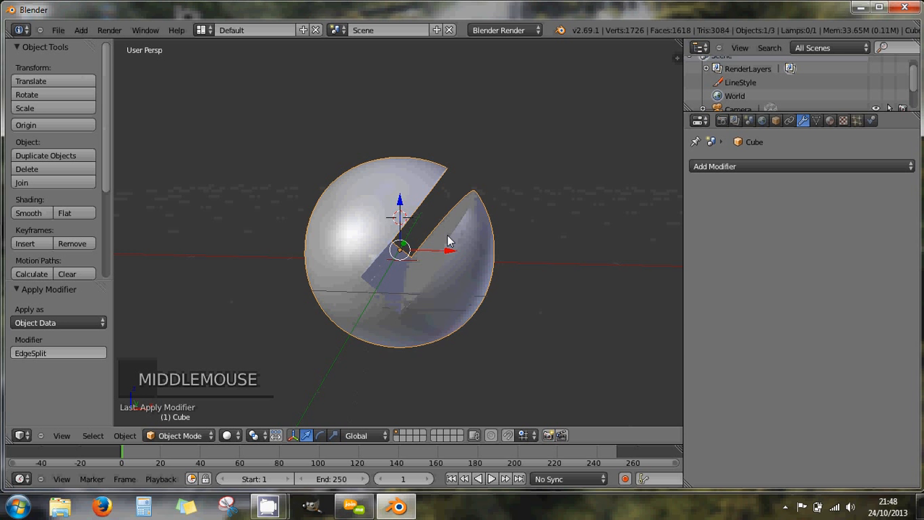
pyautogui.scroll(4, 446, 235)
pyautogui.scroll(-1, 446, 238)
pyautogui.moveTo(446, 239)
pyautogui.mouseDown(button='middle')
pyautogui.moveTo(455, 239)
pyautogui.moveTo(449, 230)
pyautogui.mouseUp(button='middle')
pyautogui.moveTo(381, 206); pyautogui.dragTo(434, 240, button='middle')
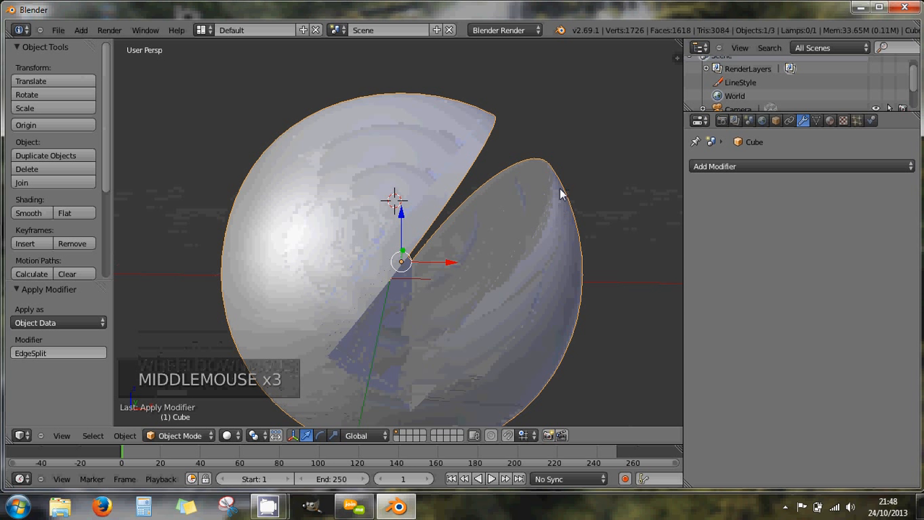
pyautogui.moveTo(528, 247); pyautogui.dragTo(533, 238, button='middle')
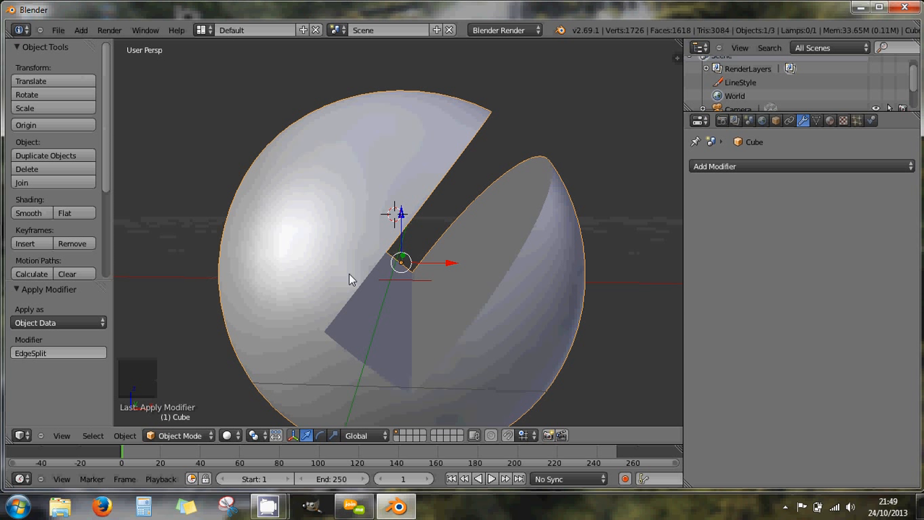
pyautogui.moveTo(322, 237); pyautogui.dragTo(288, 187, button='middle')
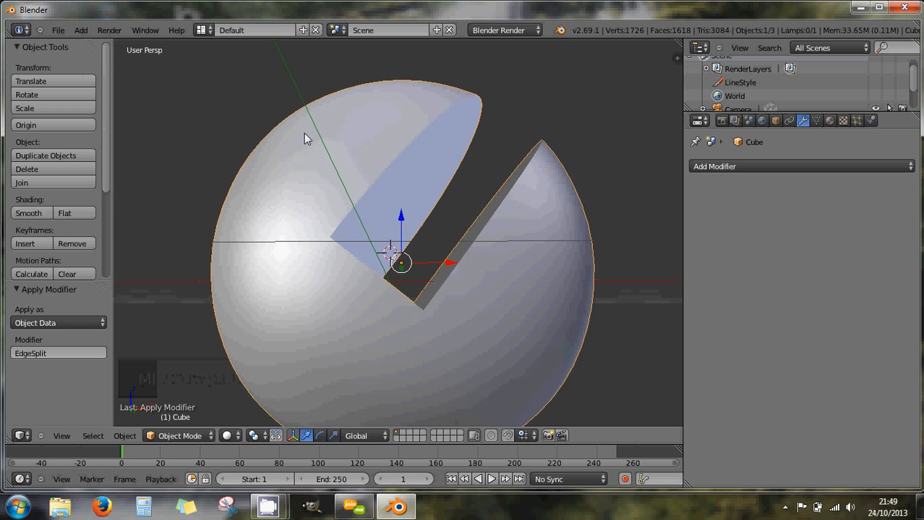
pyautogui.moveTo(305, 139); pyautogui.dragTo(306, 164, button='middle')
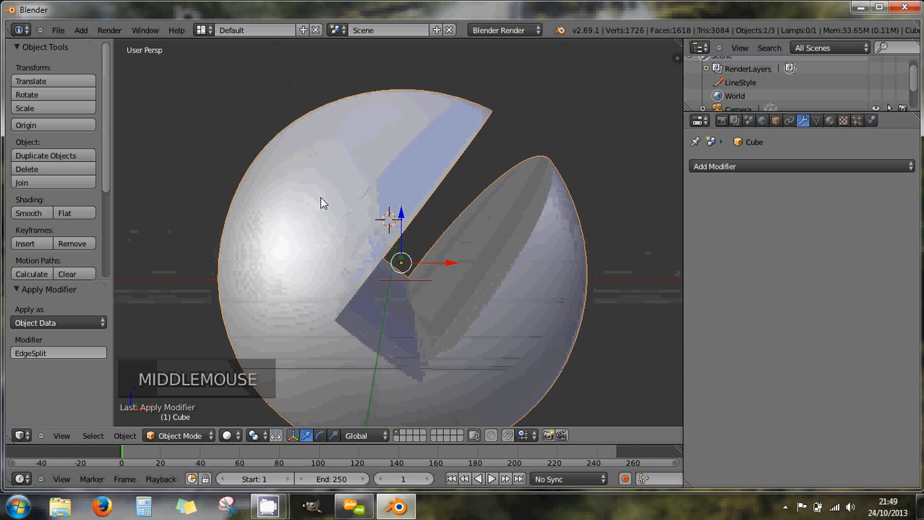
# - Enter Edit Mode, reveal the 3D view's properties and look through its display settings, and return to Object Mode
pyautogui.click(188, 434)
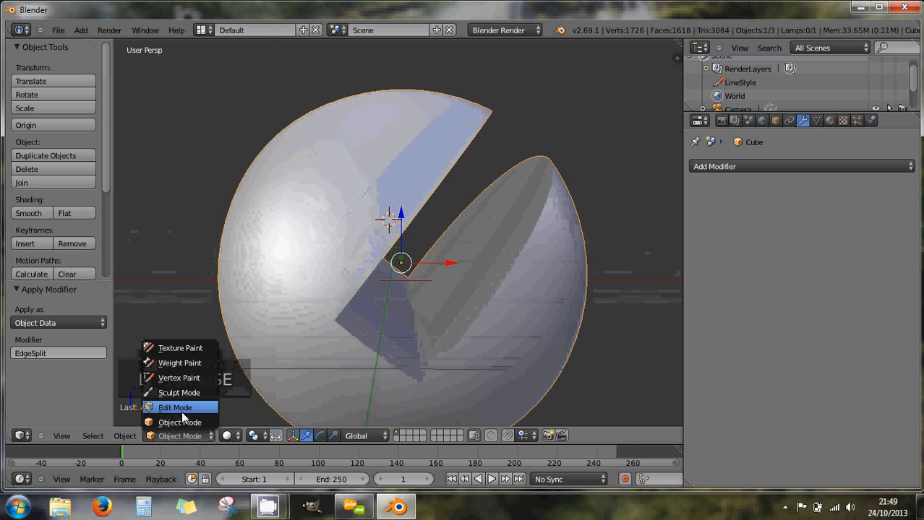
pyautogui.click(180, 407)
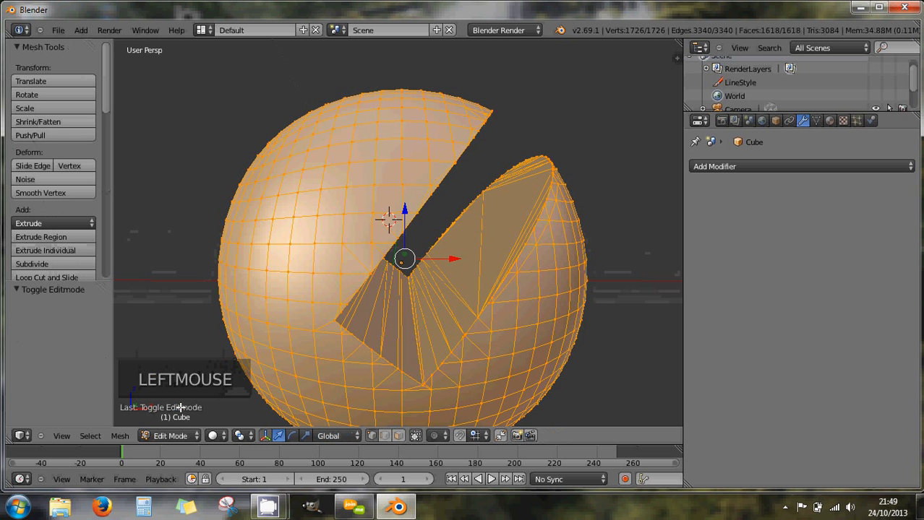
pyautogui.click(676, 58)
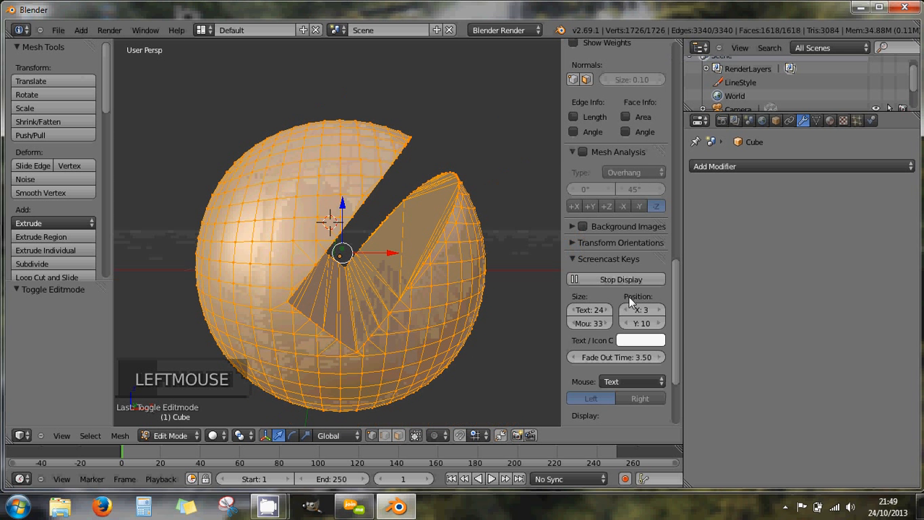
pyautogui.scroll(-3, 623, 287)
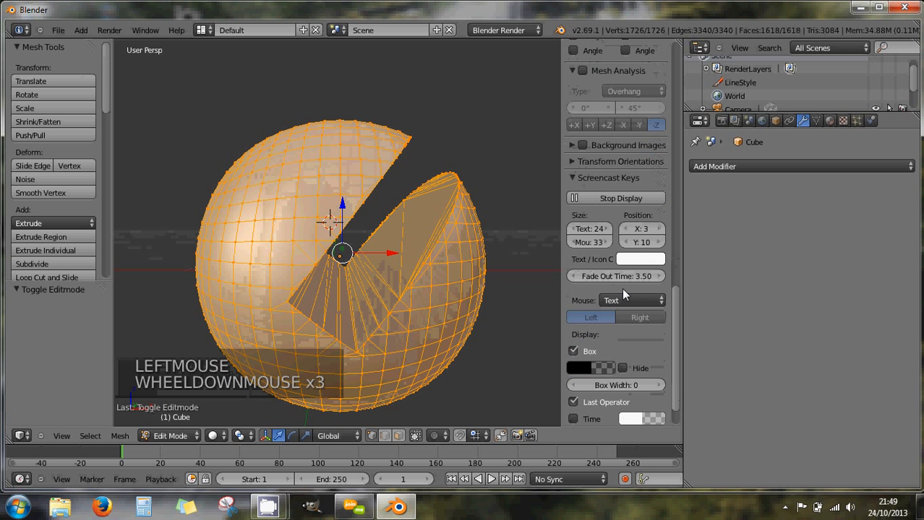
pyautogui.scroll(-2, 622, 292)
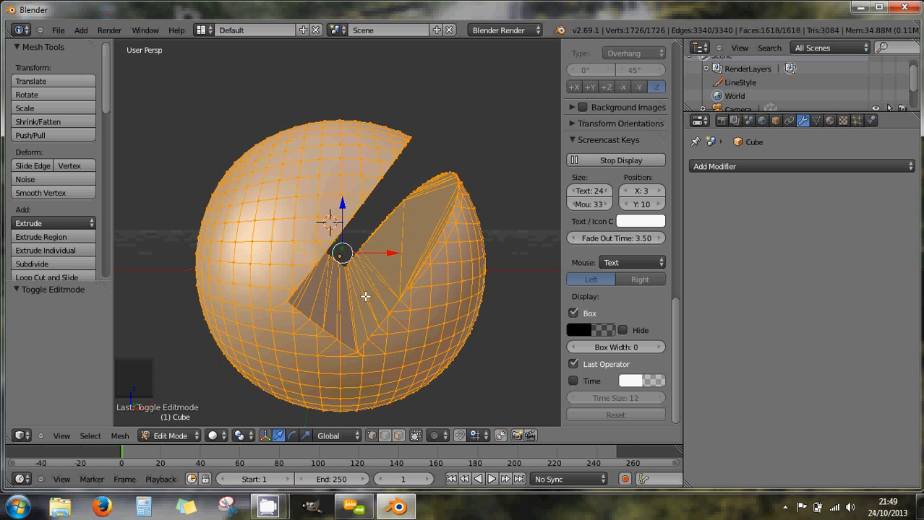
pyautogui.press('Tab')
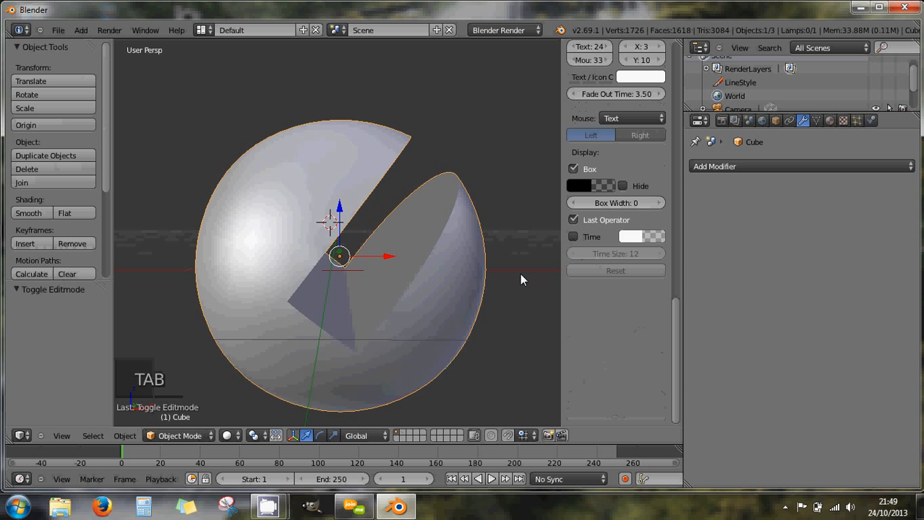
# - Undo the application of the Edge Split modifier and remove the modifier from the notched shape
pyautogui.hotkey('ctrl', 'z')
pyautogui.hotkey('ctrl', 'z')
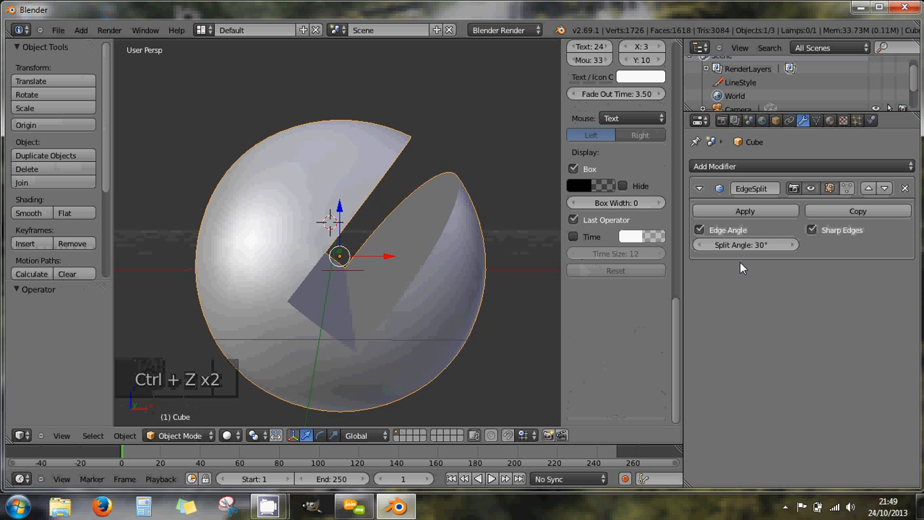
pyautogui.click(905, 189)
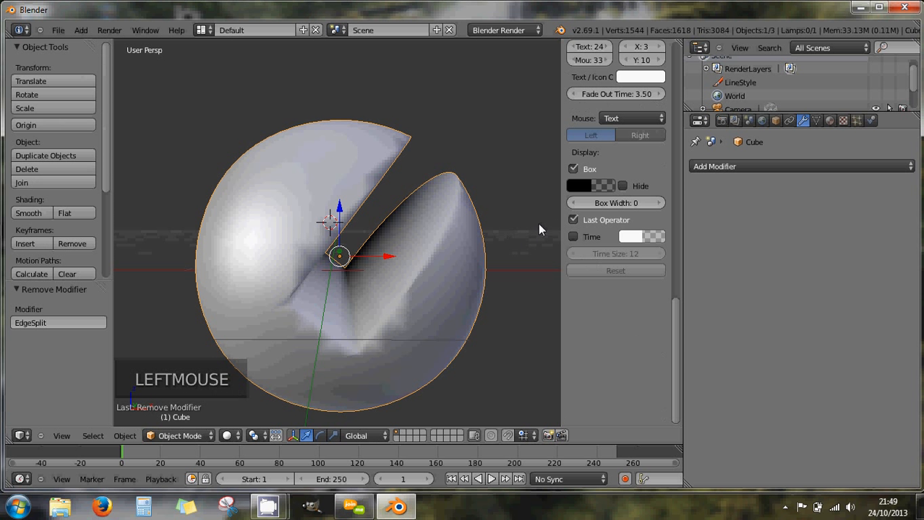
# - Put the notched mesh in Edit Mode and turn on the vertex normals display in the Mesh Display settings
pyautogui.press('Tab')
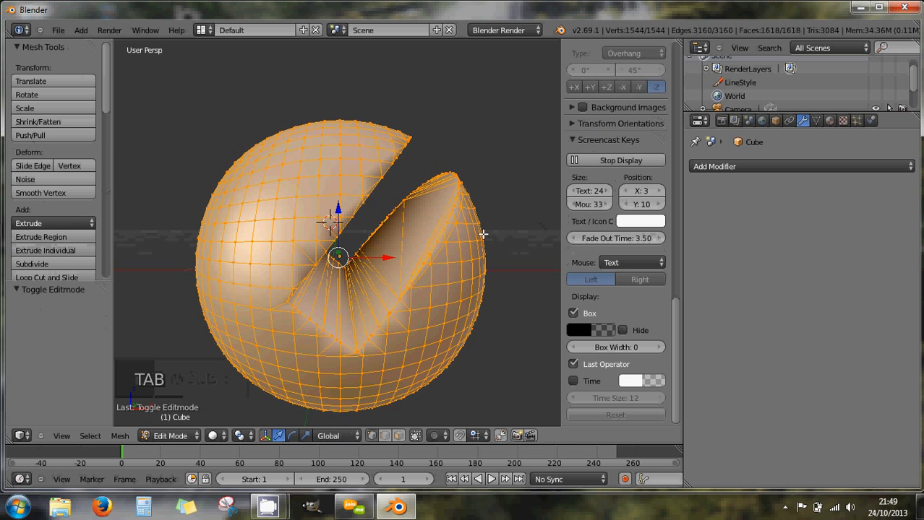
pyautogui.scroll(9, 599, 175)
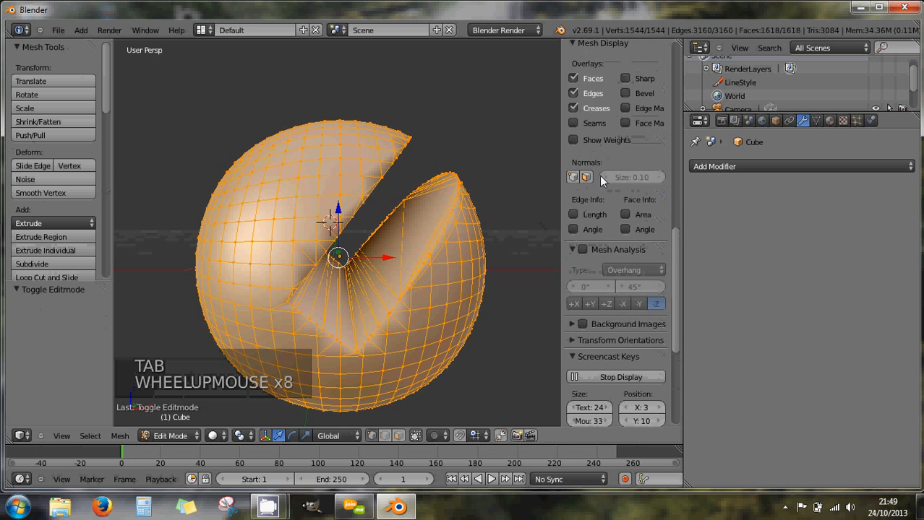
pyautogui.scroll(2, 607, 152)
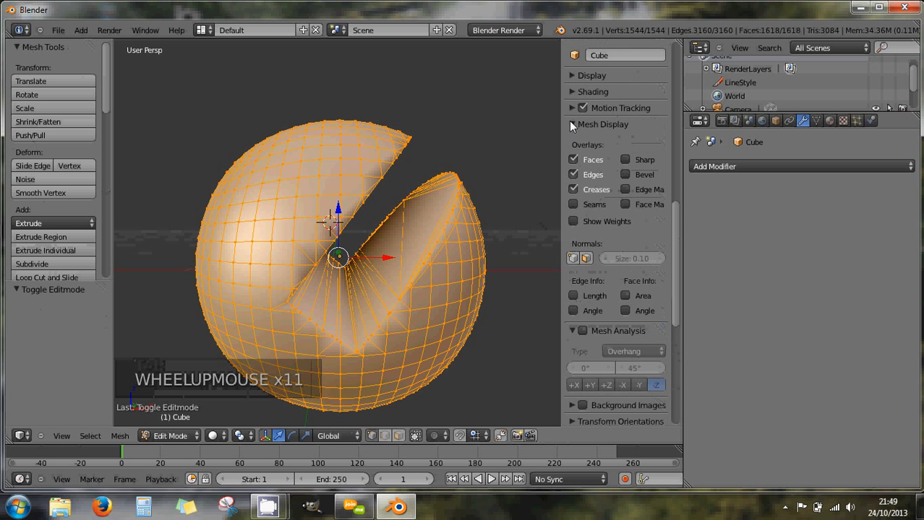
pyautogui.click(590, 125)
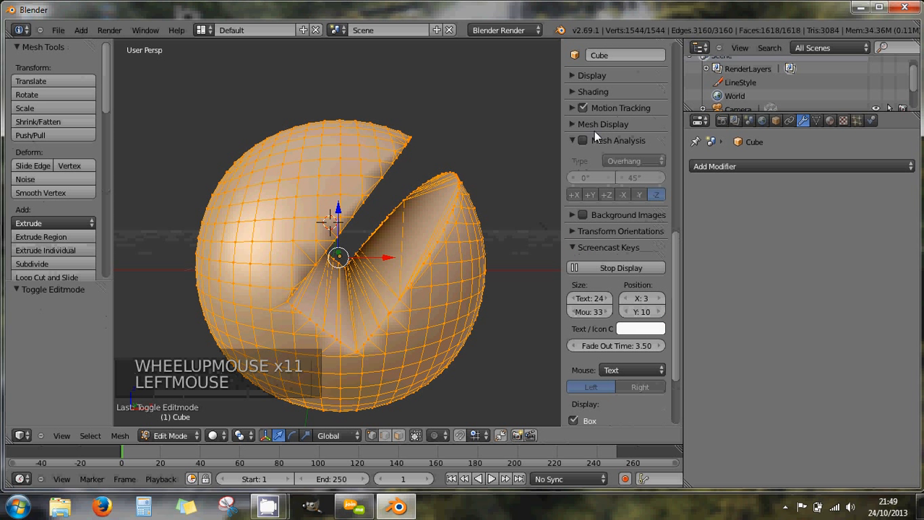
pyautogui.click(570, 124)
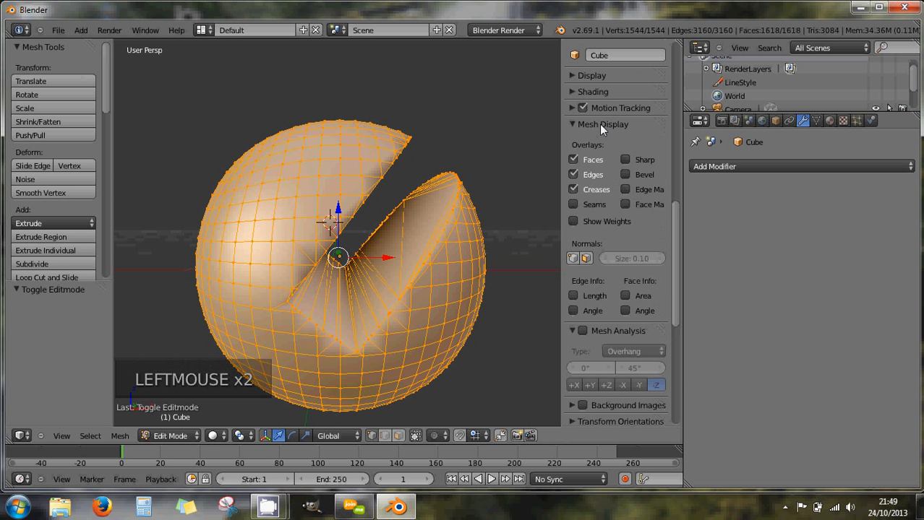
pyautogui.click(573, 259)
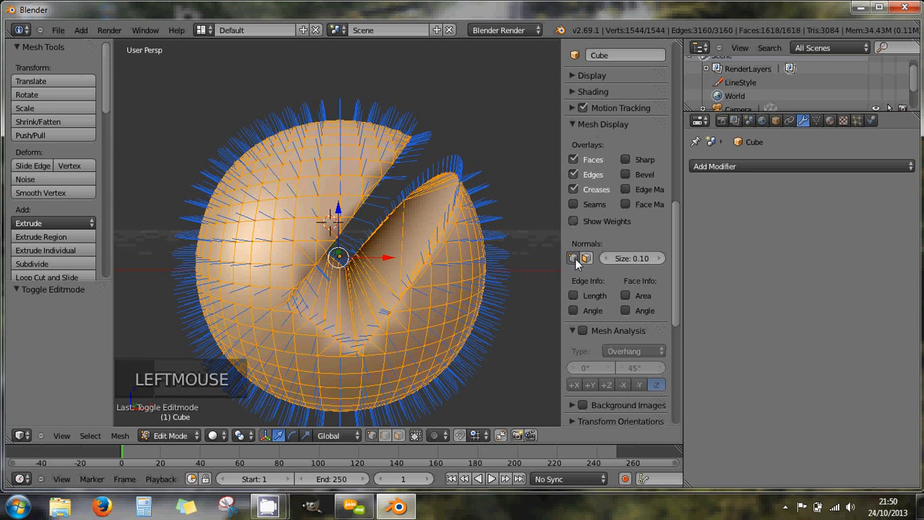
# - Examine the direction of the vertex normals around the notch's walls and corners from several angles
pyautogui.scroll(2, 459, 224)
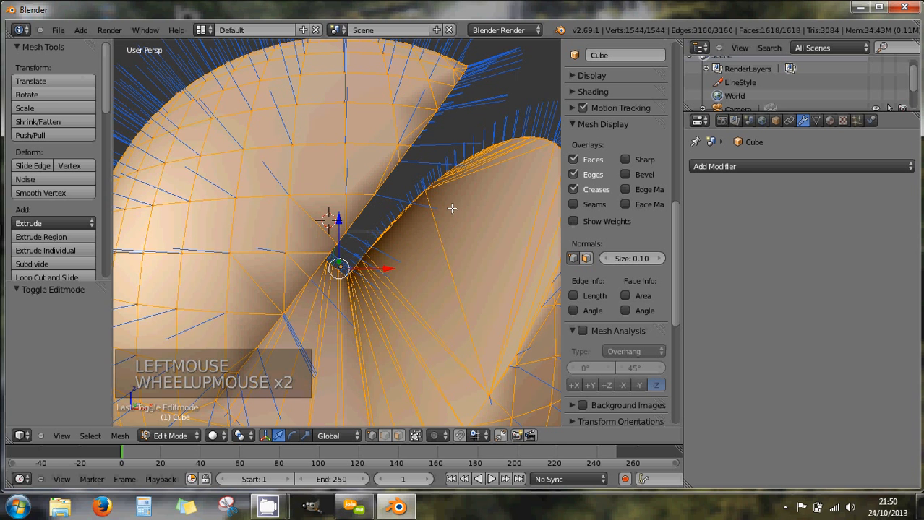
pyautogui.moveTo(423, 183); pyautogui.dragTo(379, 120, button='middle')
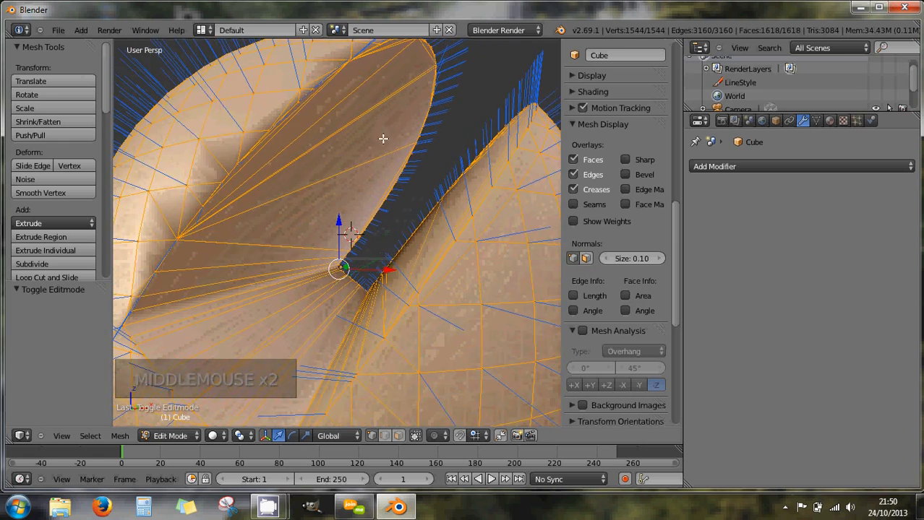
pyautogui.scroll(-1, 356, 180)
pyautogui.moveTo(357, 179); pyautogui.dragTo(368, 167, button='middle')
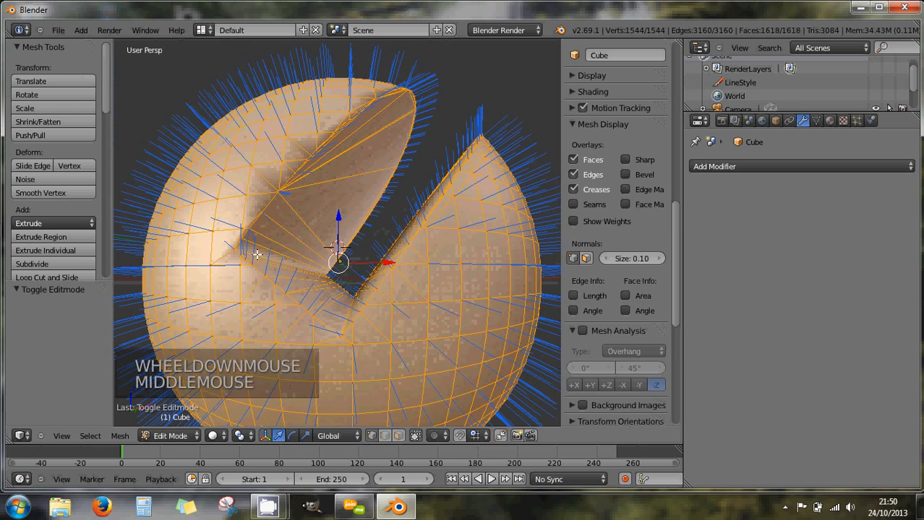
pyautogui.moveTo(287, 285); pyautogui.dragTo(288, 238, button='middle')
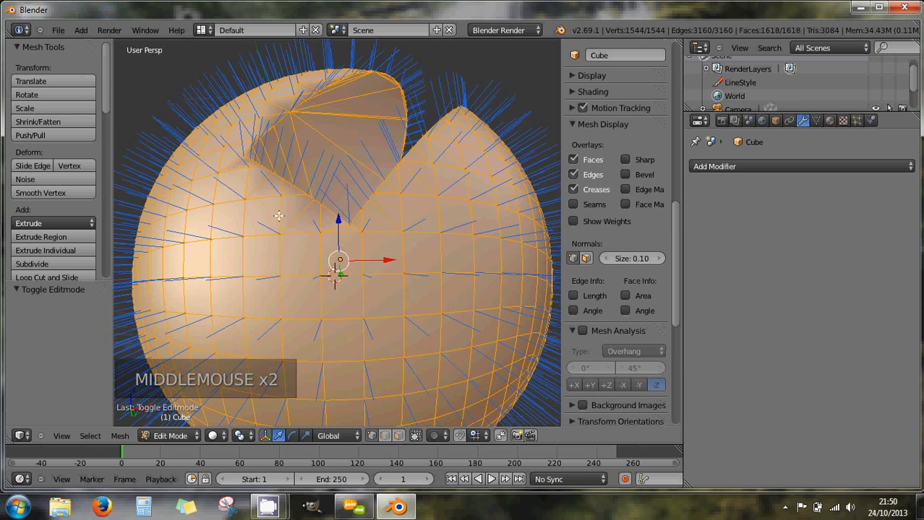
pyautogui.moveTo(269, 200); pyautogui.dragTo(208, 247, button='middle')
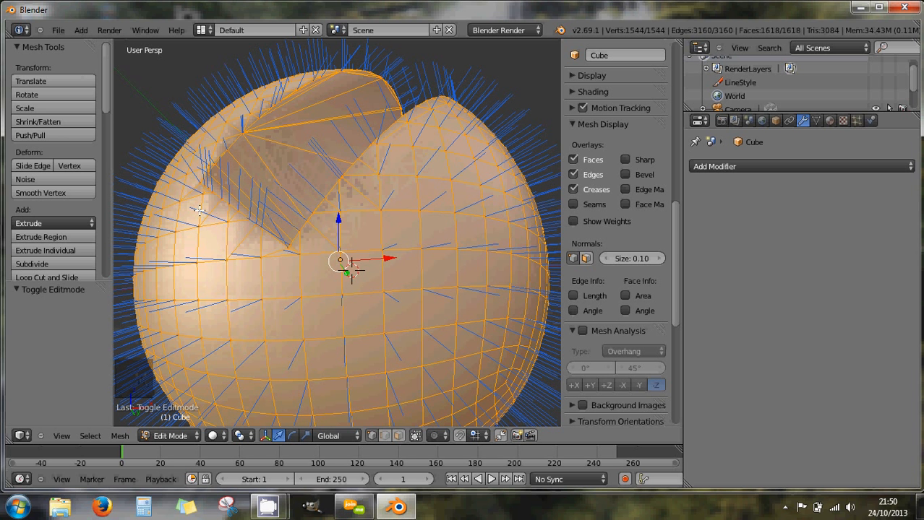
pyautogui.moveTo(244, 232)
pyautogui.mouseDown(button='middle')
pyautogui.moveTo(224, 206)
pyautogui.moveTo(245, 210)
pyautogui.moveTo(208, 210)
pyautogui.moveTo(266, 220)
pyautogui.moveTo(245, 221)
pyautogui.mouseUp(button='middle')
pyautogui.scroll(2, 196, 215)
pyautogui.scroll(-2, 192, 214)
pyautogui.scroll(1, 265, 219)
pyautogui.scroll(1, 265, 219)
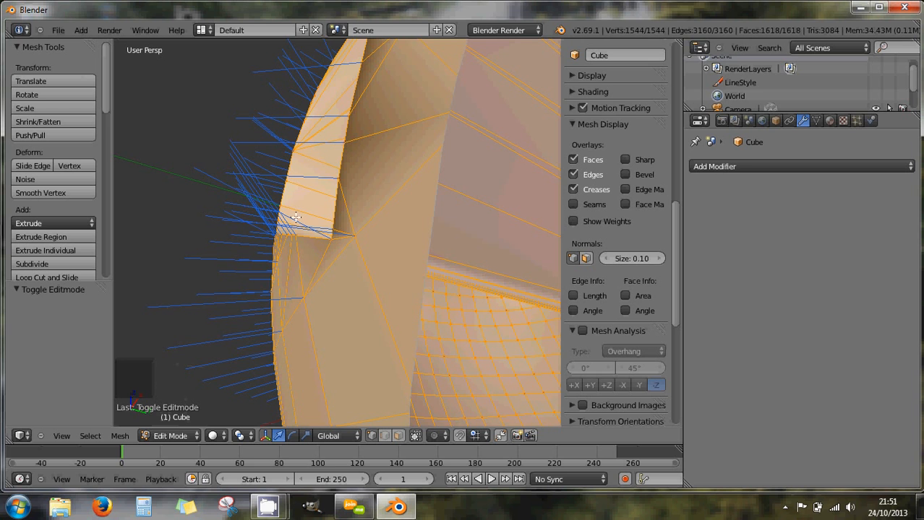
# - Inspect the vertex normals along the notch's curved rim up close and turn off their display
pyautogui.moveTo(285, 249); pyautogui.dragTo(402, 251, button='middle')
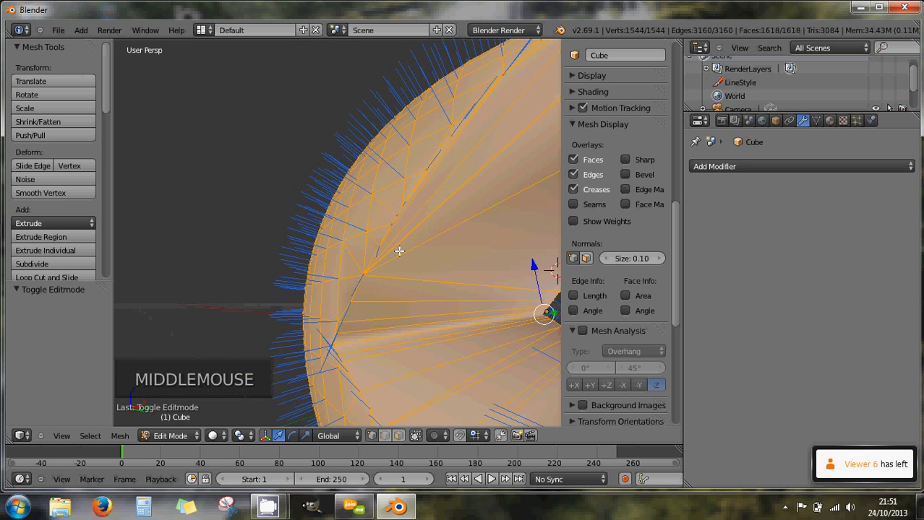
pyautogui.keyDown('shift'); pyautogui.moveTo(407, 209); pyautogui.dragTo(366, 239, button='middle'); pyautogui.keyUp('shift')
pyautogui.scroll(2, 376, 169)
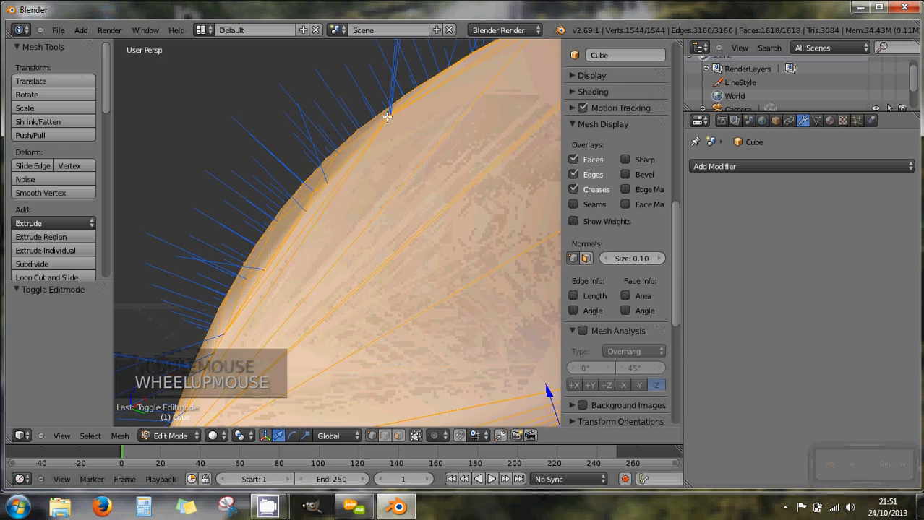
pyautogui.moveTo(384, 107); pyautogui.dragTo(370, 130, button='middle')
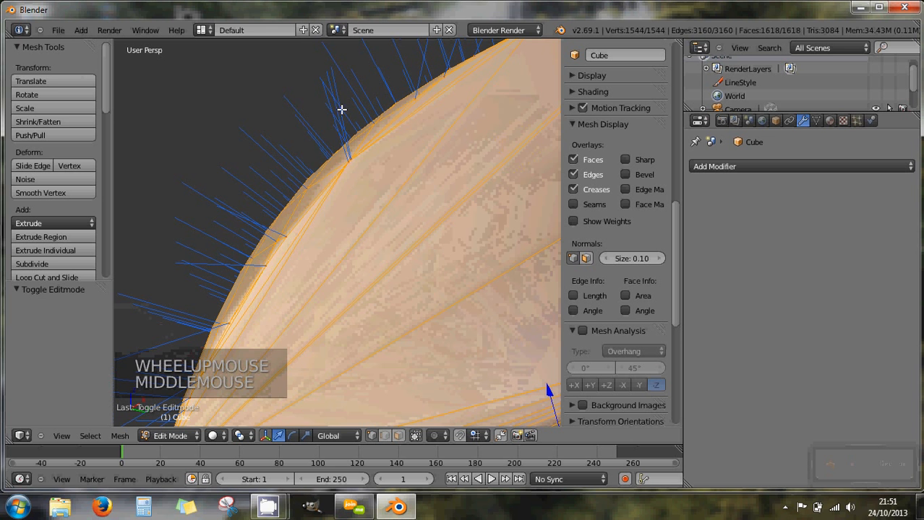
pyautogui.moveTo(329, 215); pyautogui.dragTo(338, 216, button='middle')
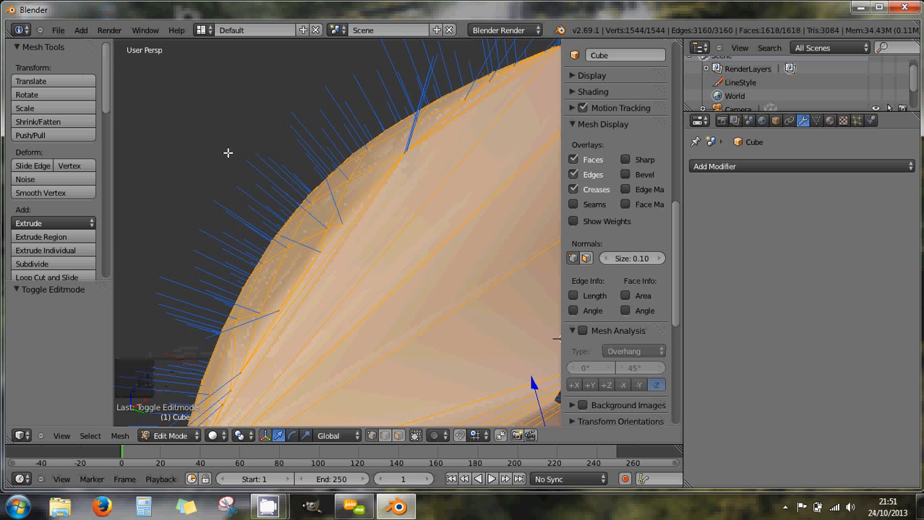
pyautogui.click(572, 259)
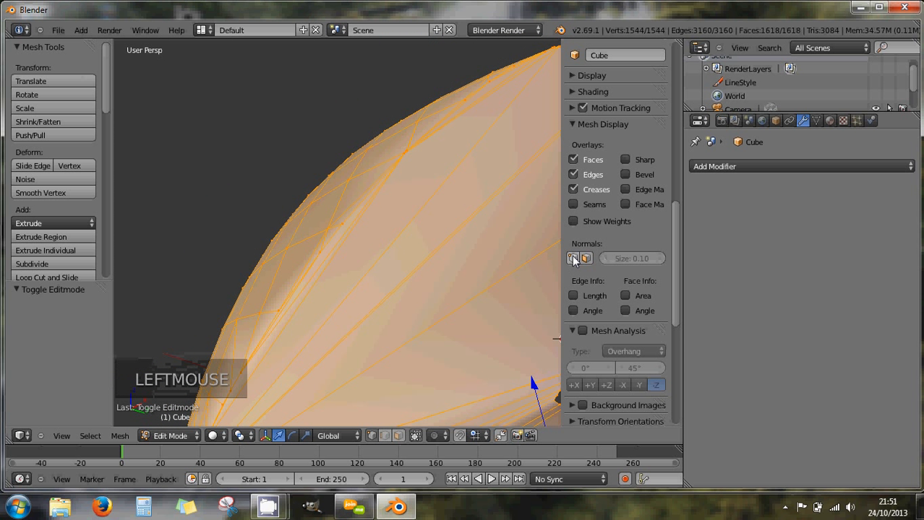
# - Turn the vertex normals display back on and return the notched shape to Object Mode
pyautogui.click(572, 259)
pyautogui.press('Tab')
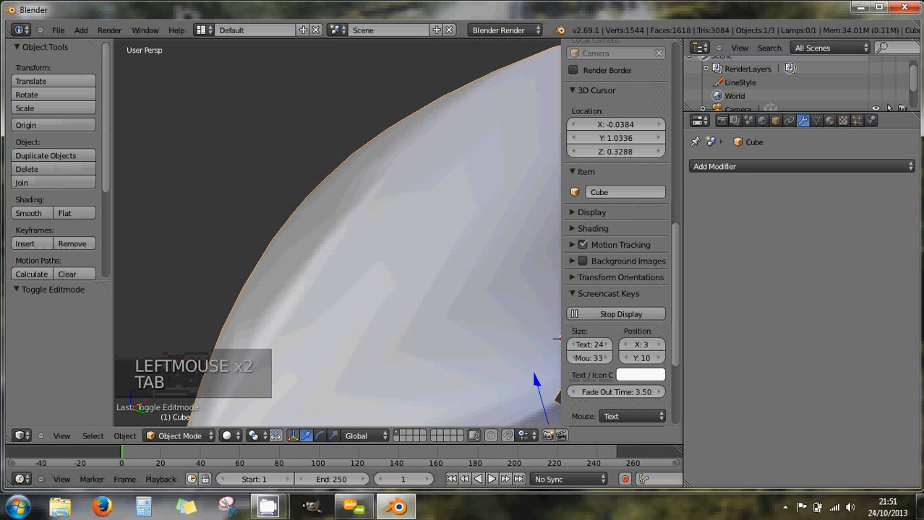
pyautogui.moveTo(437, 192); pyautogui.dragTo(429, 259, button='middle')
pyautogui.scroll(-2, 456, 231)
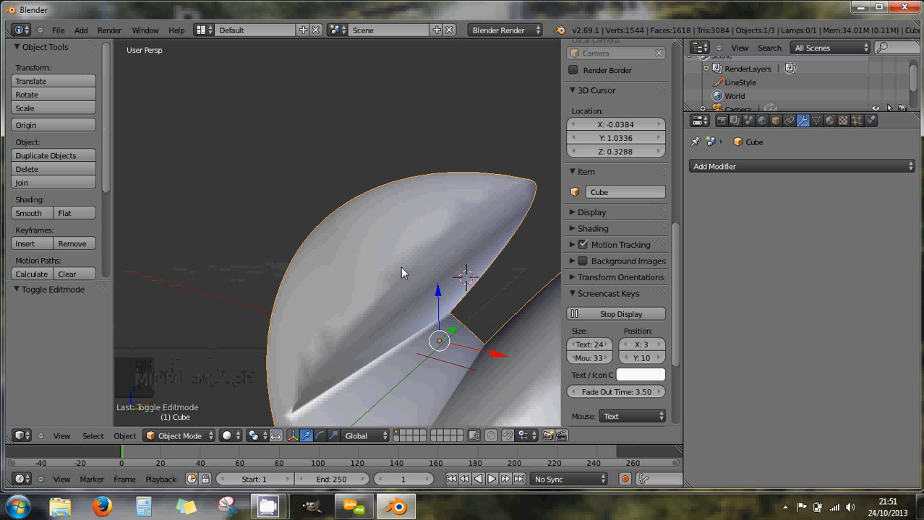
# - Add an Edge Split modifier to the notched shape and inspect its vertex normals around the cut in Edit Mode
pyautogui.click(730, 168)
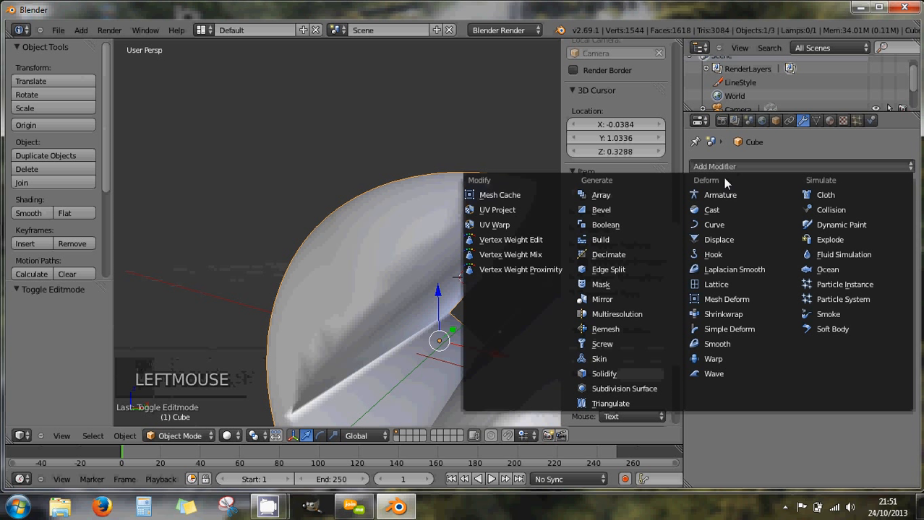
pyautogui.click(607, 267)
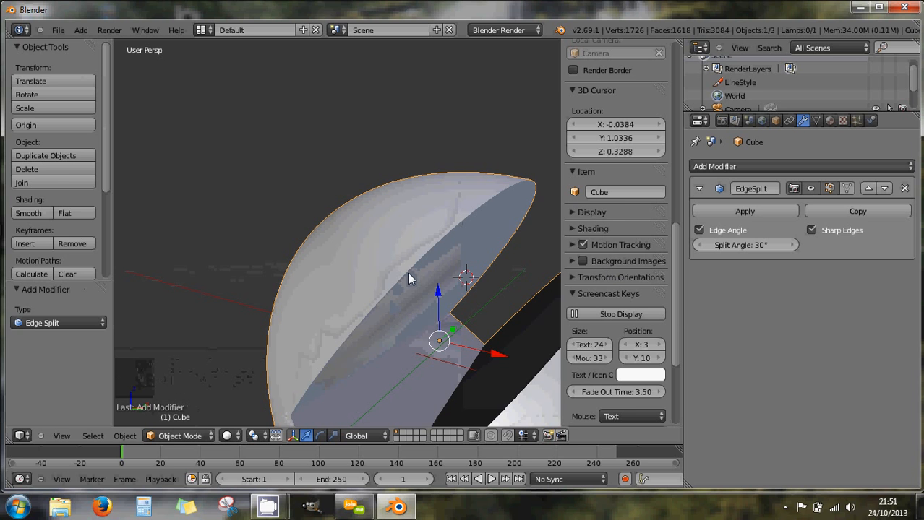
pyautogui.press('Tab')
pyautogui.moveTo(408, 273); pyautogui.dragTo(447, 210, button='middle')
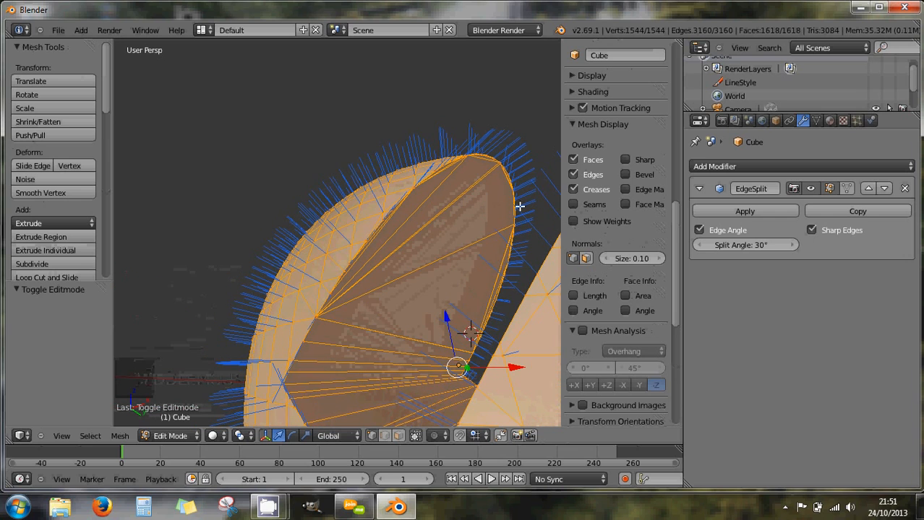
pyautogui.moveTo(502, 167); pyautogui.dragTo(472, 177, button='middle')
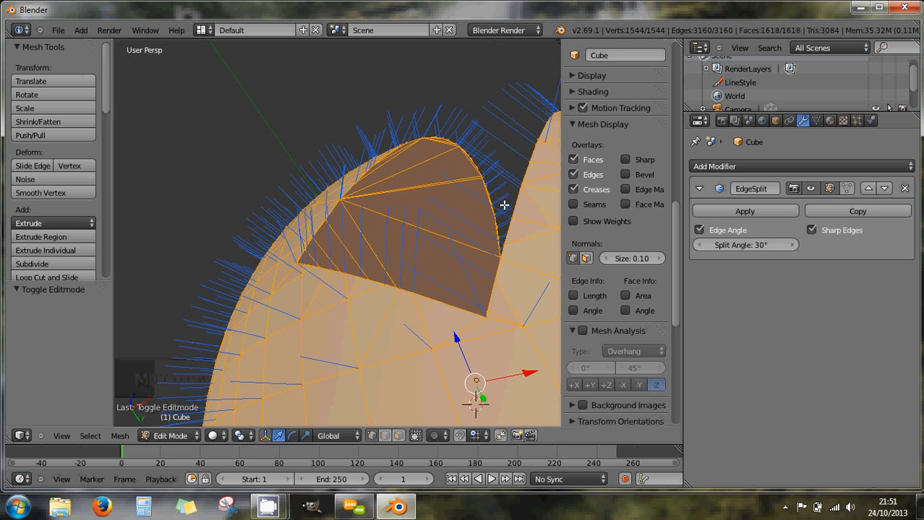
pyautogui.moveTo(451, 177); pyautogui.dragTo(481, 215, button='middle')
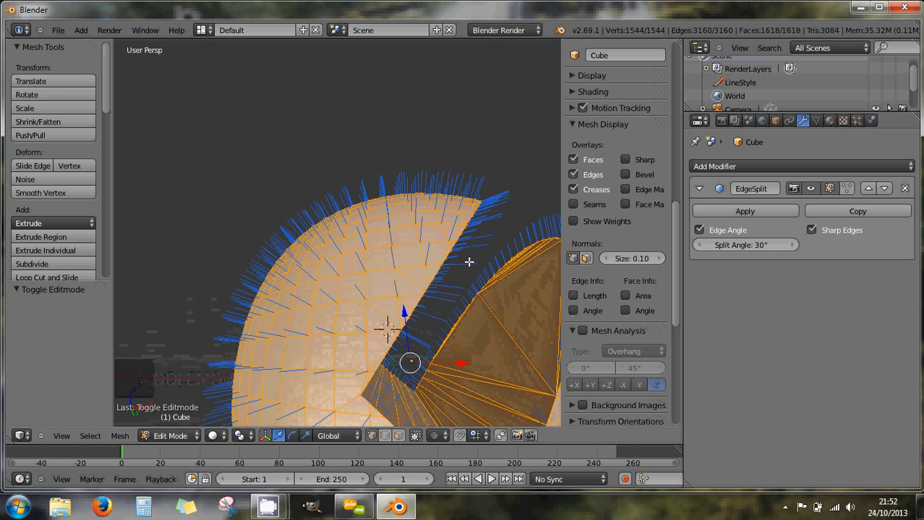
# - Remove the Edge Split modifier, compare the shading on the notch wall, and add the modifier again
pyautogui.click(906, 189)
pyautogui.moveTo(443, 316); pyautogui.dragTo(403, 323, button='middle')
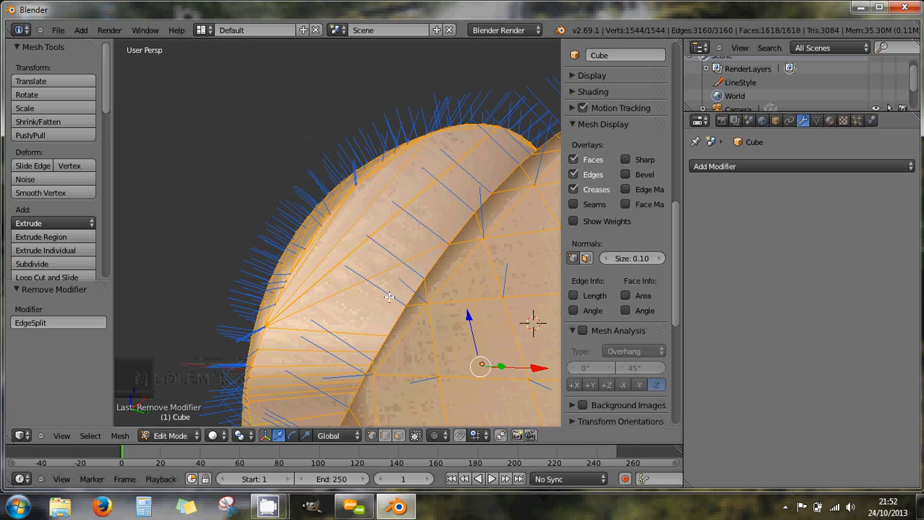
pyautogui.click(755, 166)
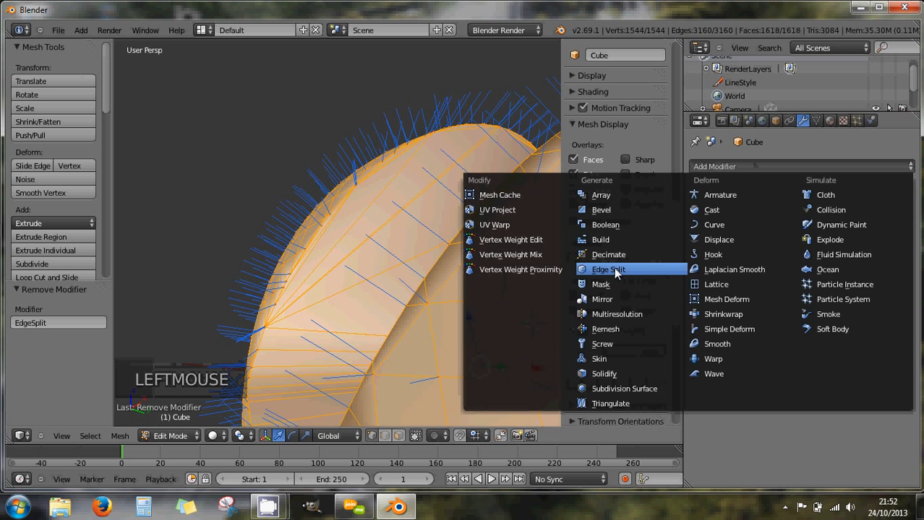
pyautogui.click(613, 269)
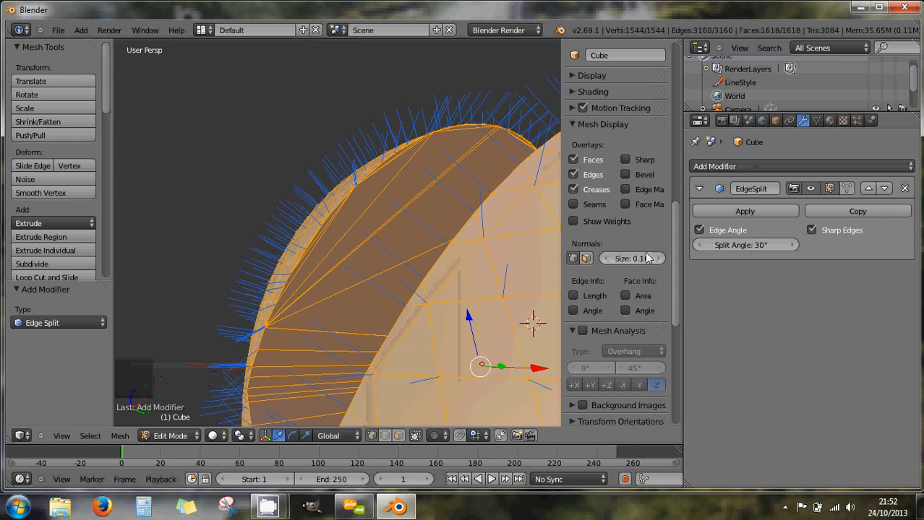
# - Show face normals instead of vertex normals and examine their direction along the notch wall and rim
pyautogui.click(586, 258)
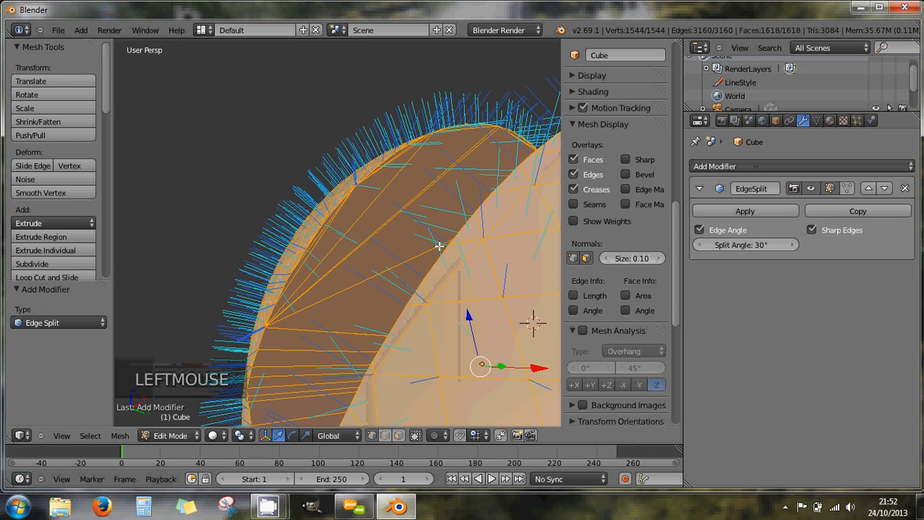
pyautogui.moveTo(439, 246)
pyautogui.mouseDown(button='middle')
pyautogui.moveTo(472, 251)
pyautogui.moveTo(437, 241)
pyautogui.moveTo(454, 264)
pyautogui.moveTo(423, 250)
pyautogui.mouseUp(button='middle')
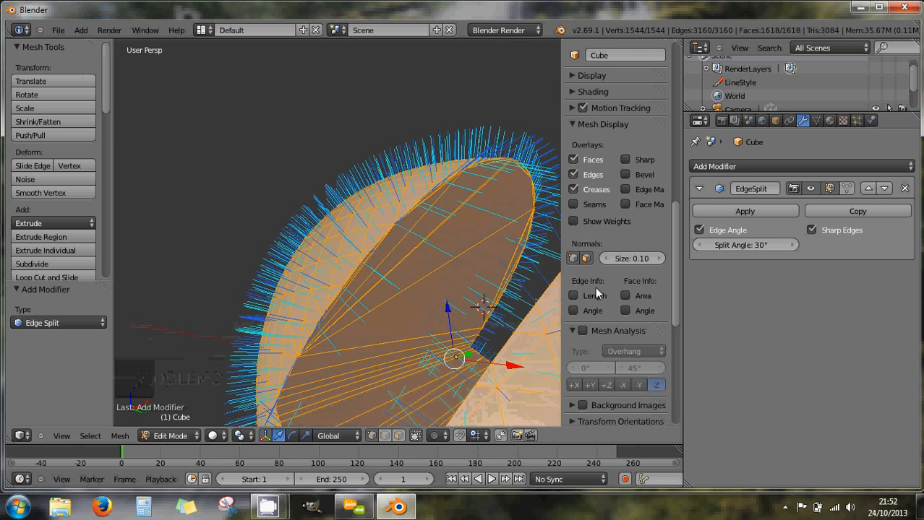
pyautogui.click(572, 259)
pyautogui.moveTo(482, 247); pyautogui.dragTo(542, 232, button='middle')
pyautogui.scroll(2, 482, 231)
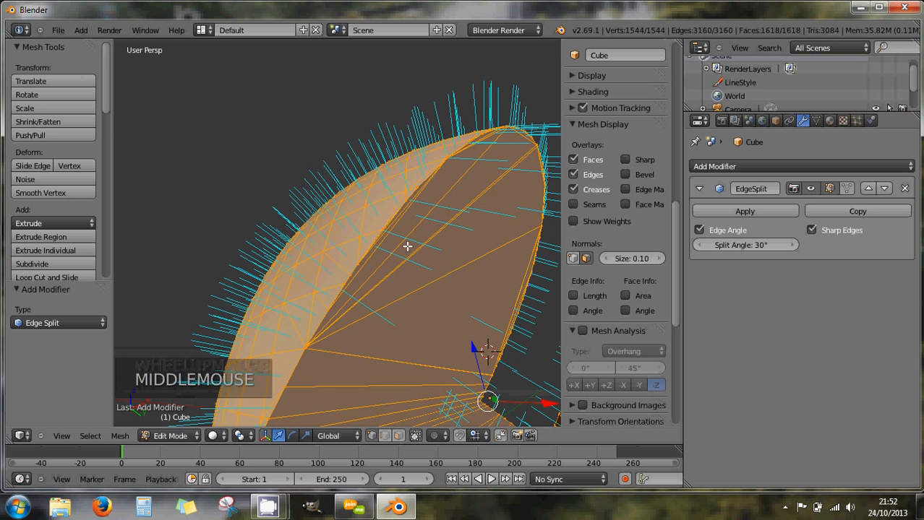
# - Compare the face normals with the Edge Split modifier removed, then add the modifier back to the mesh
pyautogui.click(904, 189)
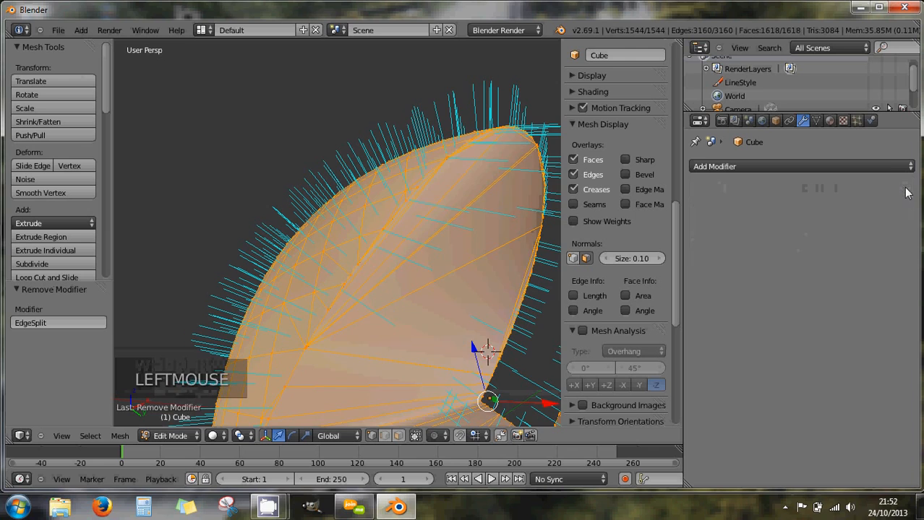
pyautogui.moveTo(350, 249); pyautogui.dragTo(439, 300, button='middle')
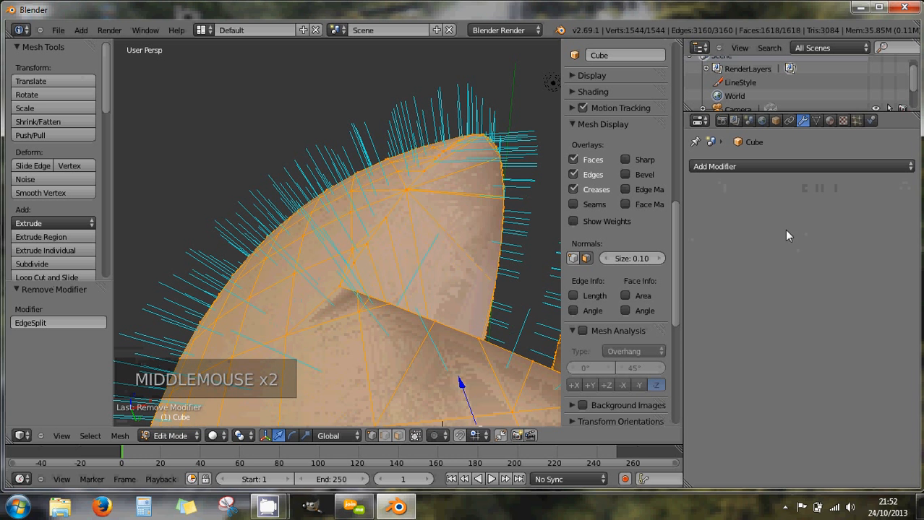
pyautogui.click(745, 167)
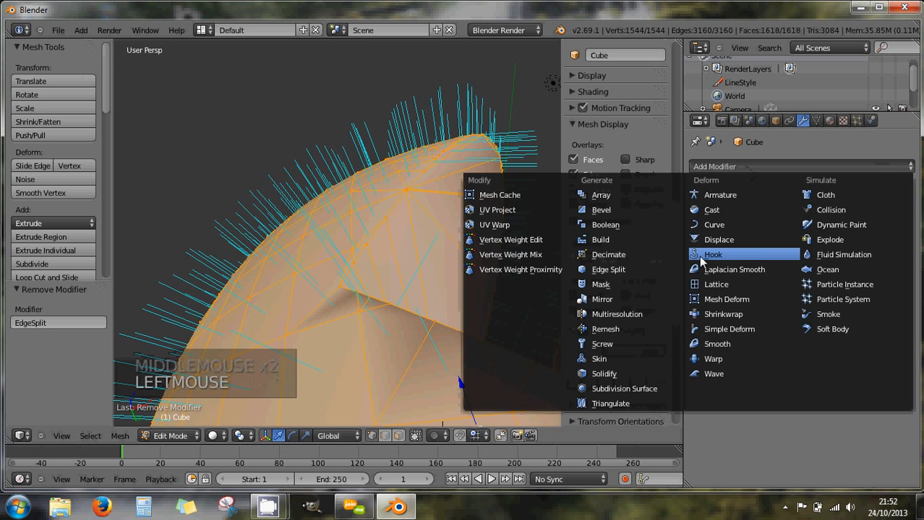
pyautogui.click(605, 269)
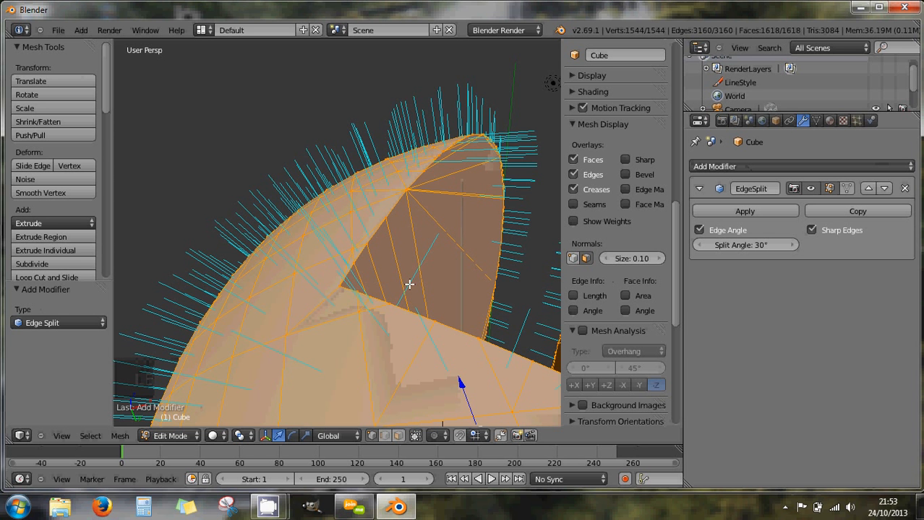
# - Turn off the face normals display and inspect the notch's edges in Object Mode from several angles
pyautogui.moveTo(404, 295); pyautogui.dragTo(408, 306, button='middle')
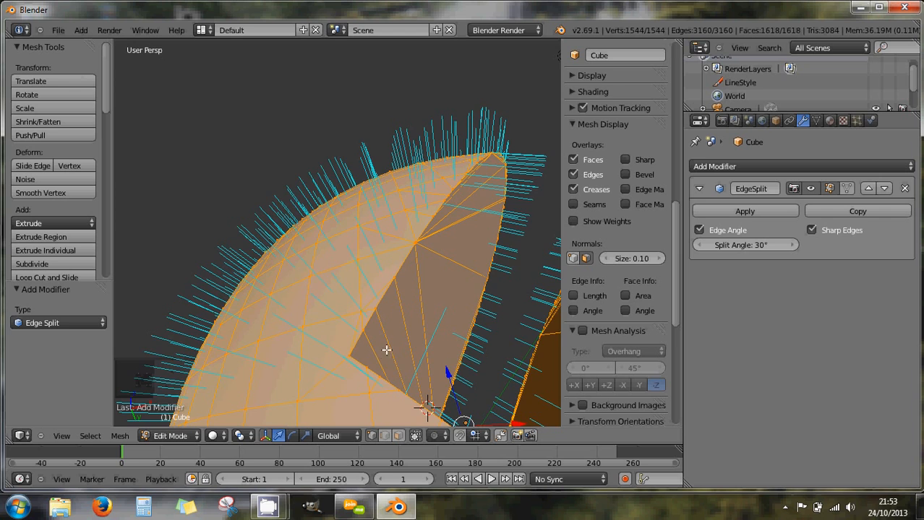
pyautogui.scroll(-2, 382, 335)
pyautogui.moveTo(388, 300); pyautogui.dragTo(462, 337, button='middle')
pyautogui.scroll(-2, 402, 336)
pyautogui.click(586, 260)
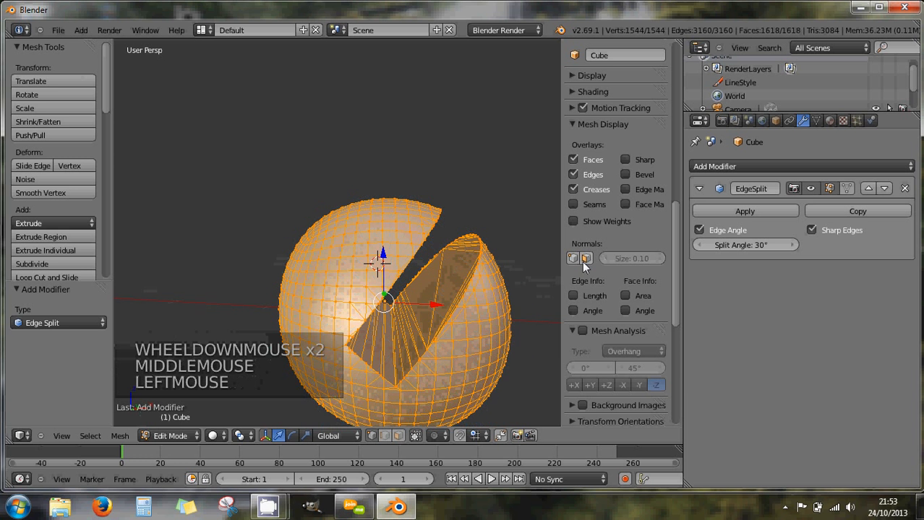
pyautogui.press('Tab')
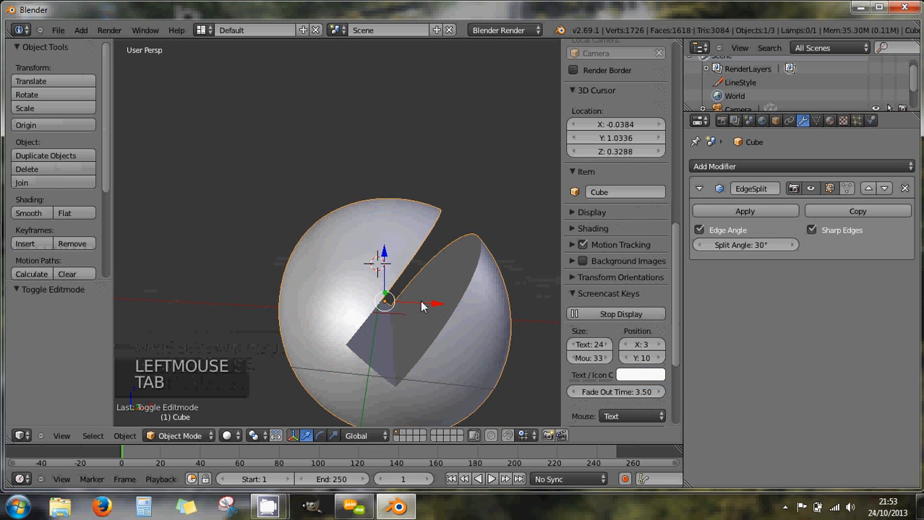
pyautogui.moveTo(423, 305); pyautogui.dragTo(518, 273, button='middle')
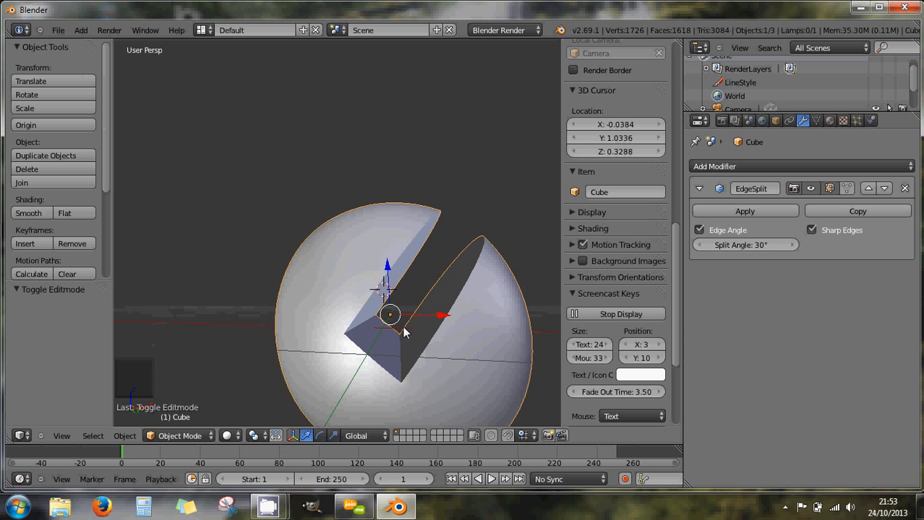
pyautogui.moveTo(385, 347)
pyautogui.mouseDown(button='middle')
pyautogui.moveTo(366, 350)
pyautogui.moveTo(381, 347)
pyautogui.mouseUp(button='middle')
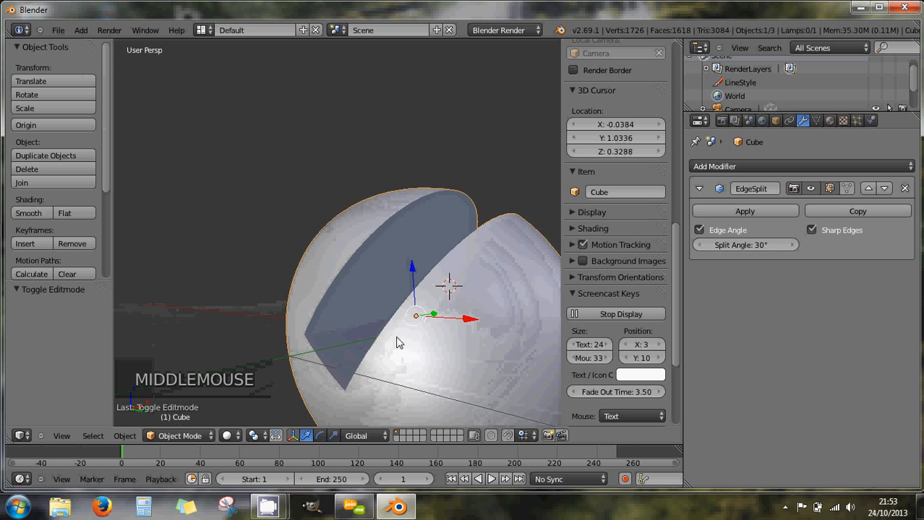
pyautogui.moveTo(355, 329); pyautogui.dragTo(440, 340, button='middle')
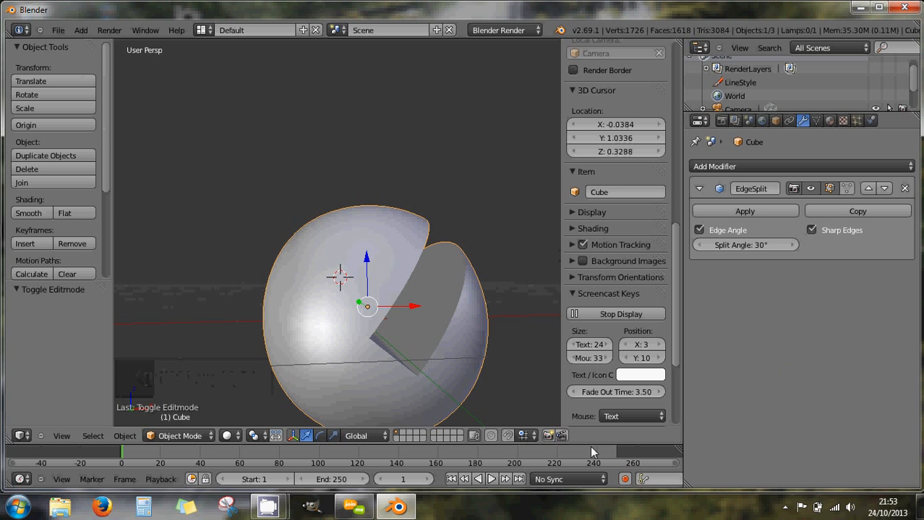
# - Switch to the CamStudio recorder window
pyautogui.moveTo(267, 510)
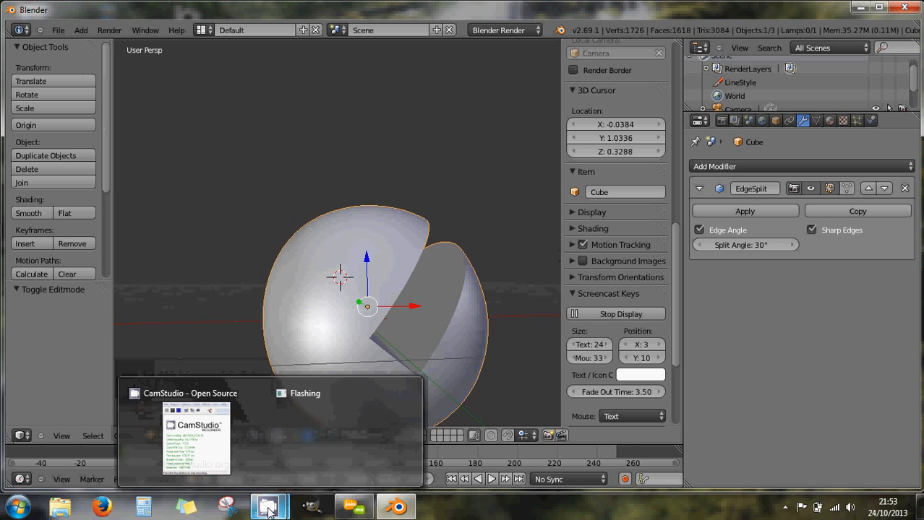
pyautogui.click(202, 458)
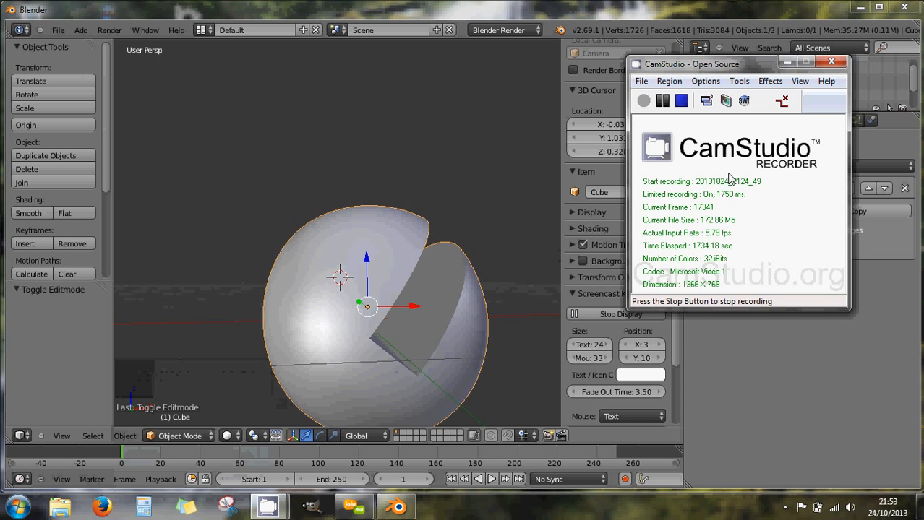